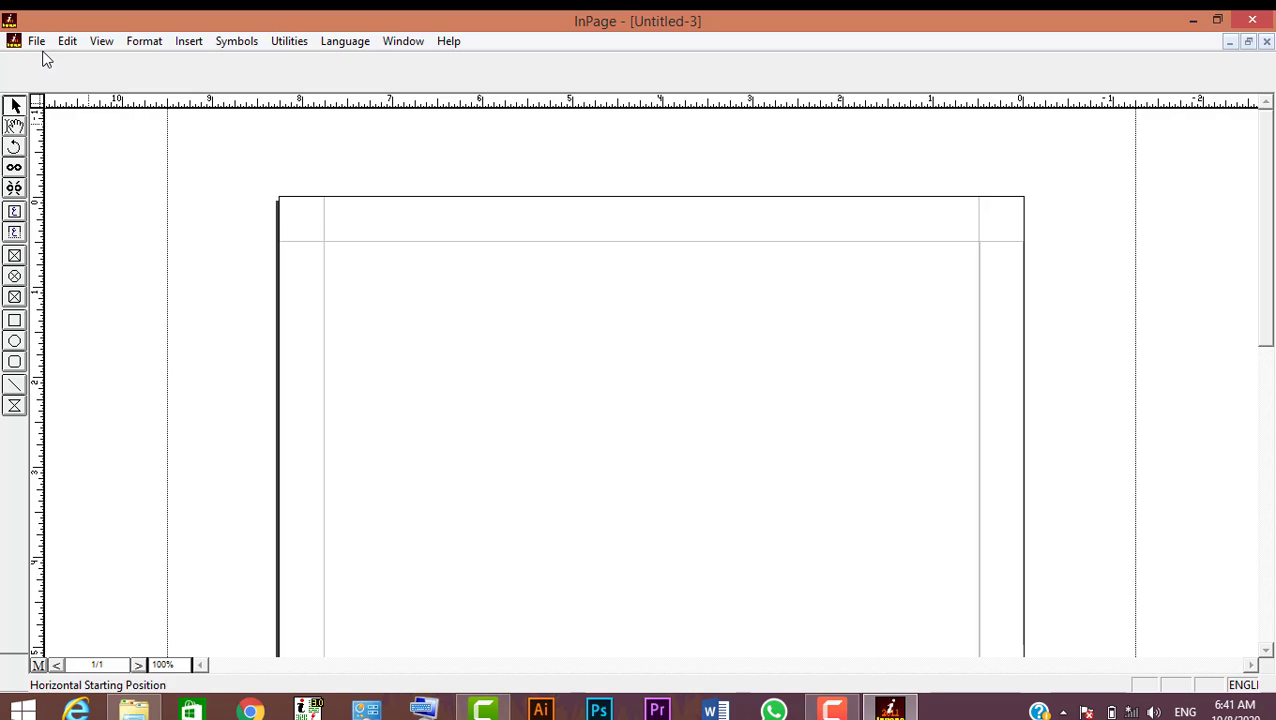
pyautogui.click(40, 46)
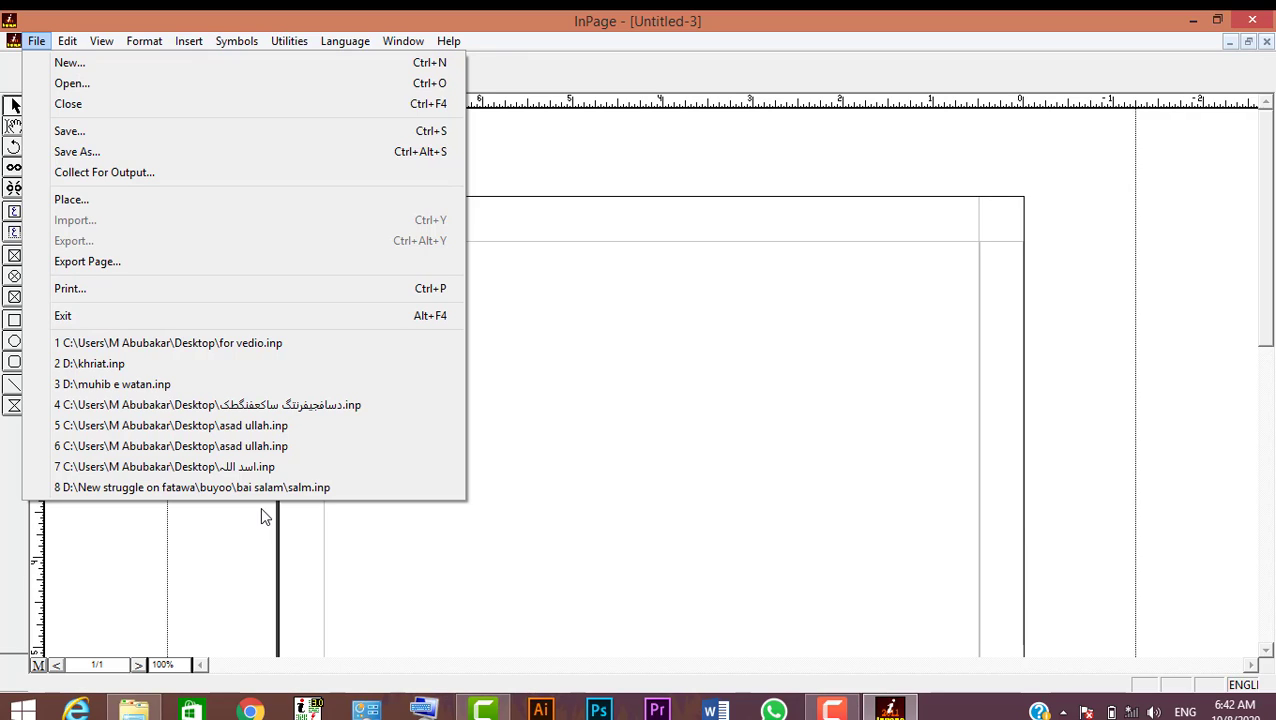
pyautogui.click(546, 441)
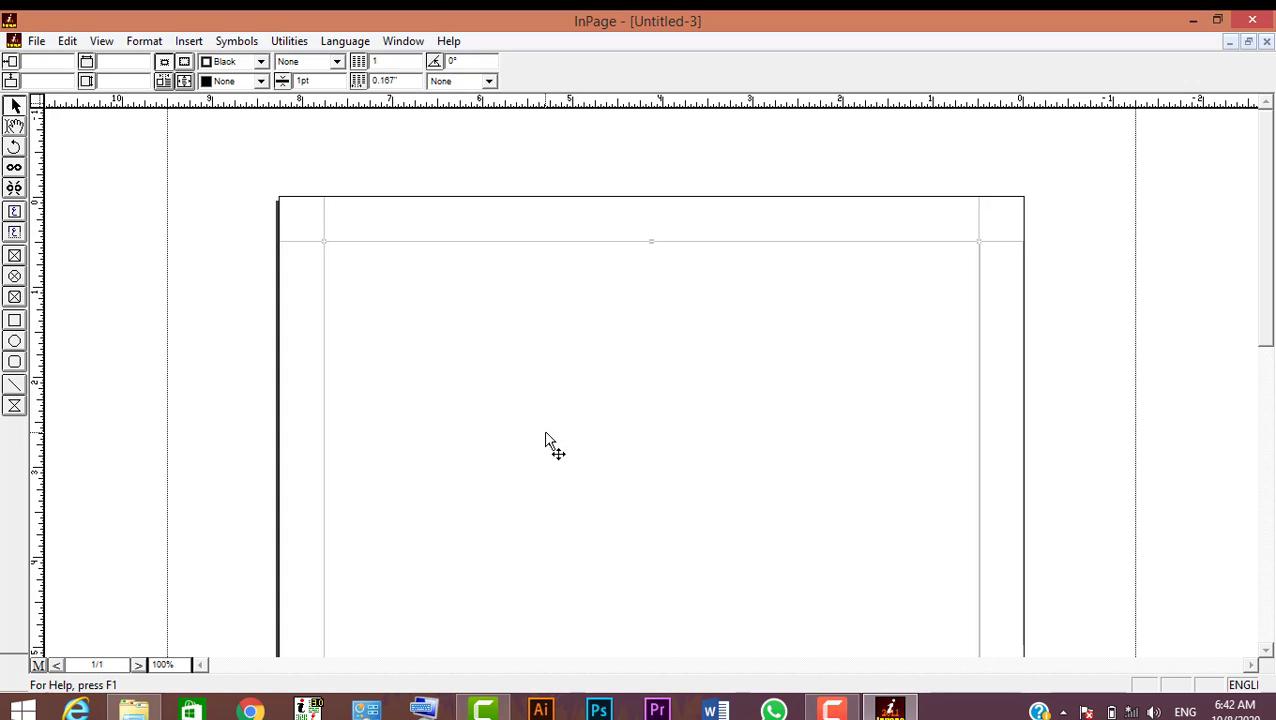
pyautogui.click(35, 42)
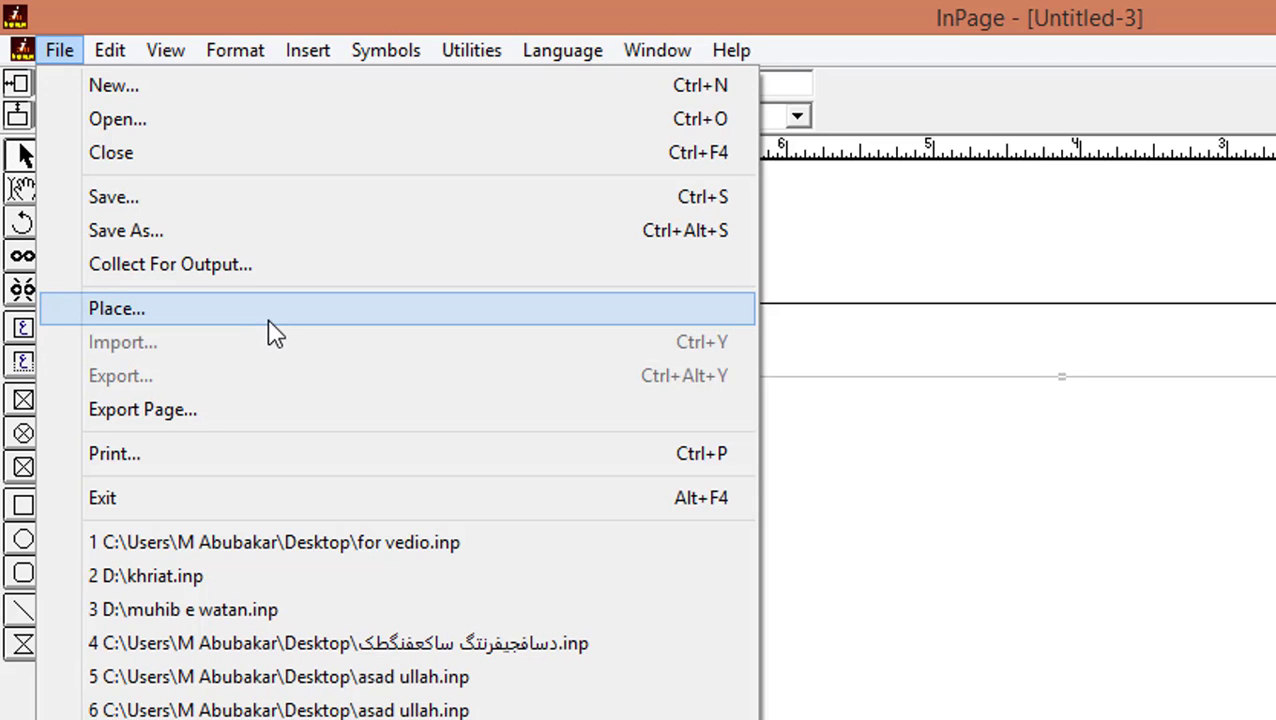
pyautogui.click(927, 470)
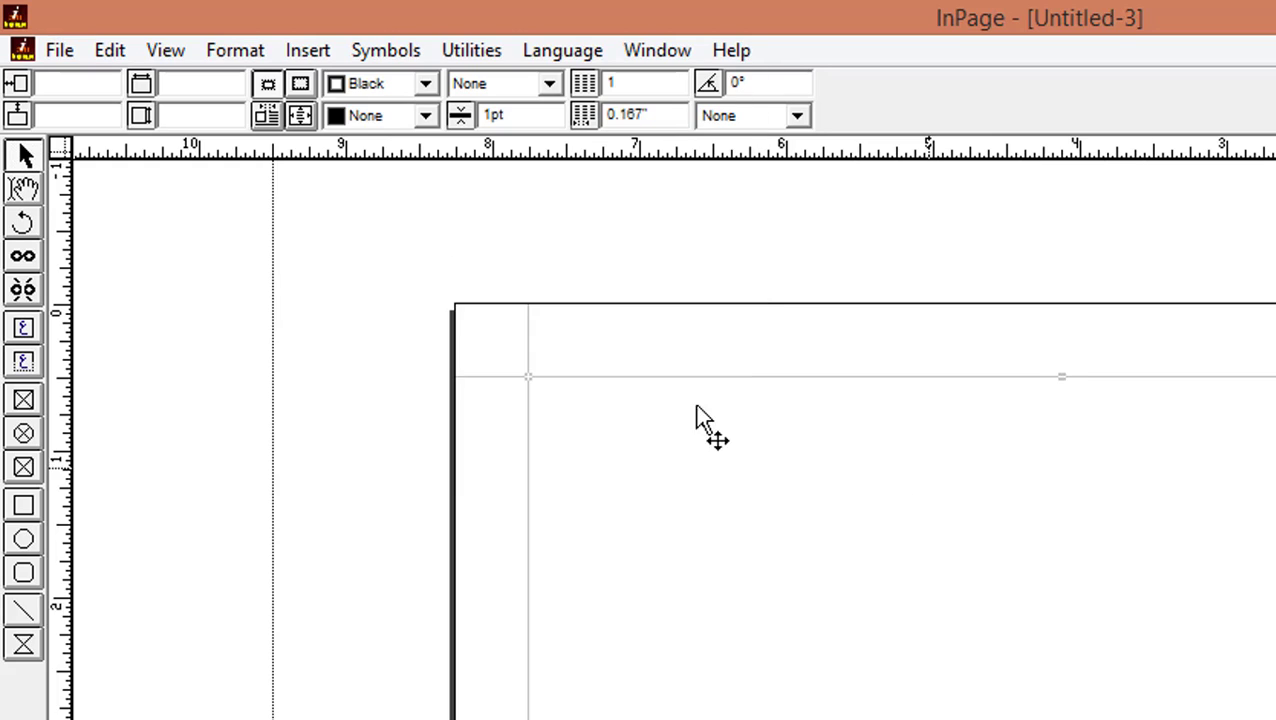
# - Compare whether the Place command is available with the Arrow tool and with the Hand tool
pyautogui.click(23, 186)
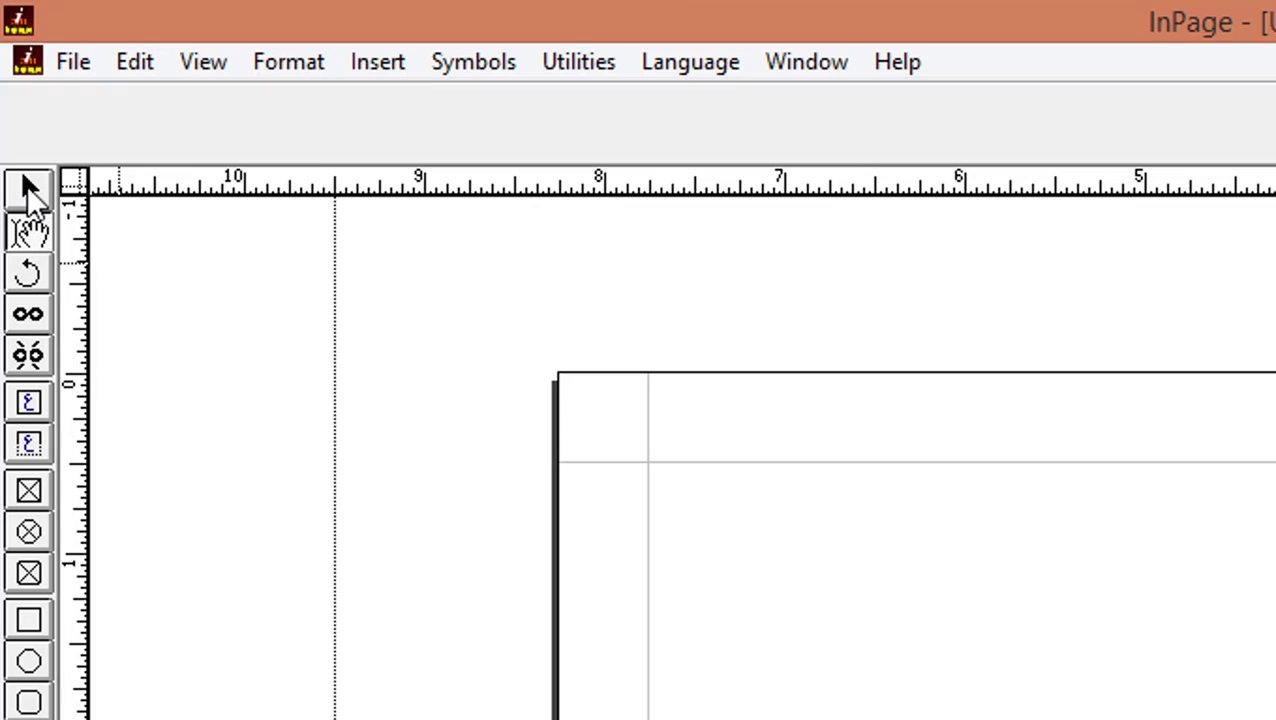
pyautogui.click(30, 192)
pyautogui.click(74, 64)
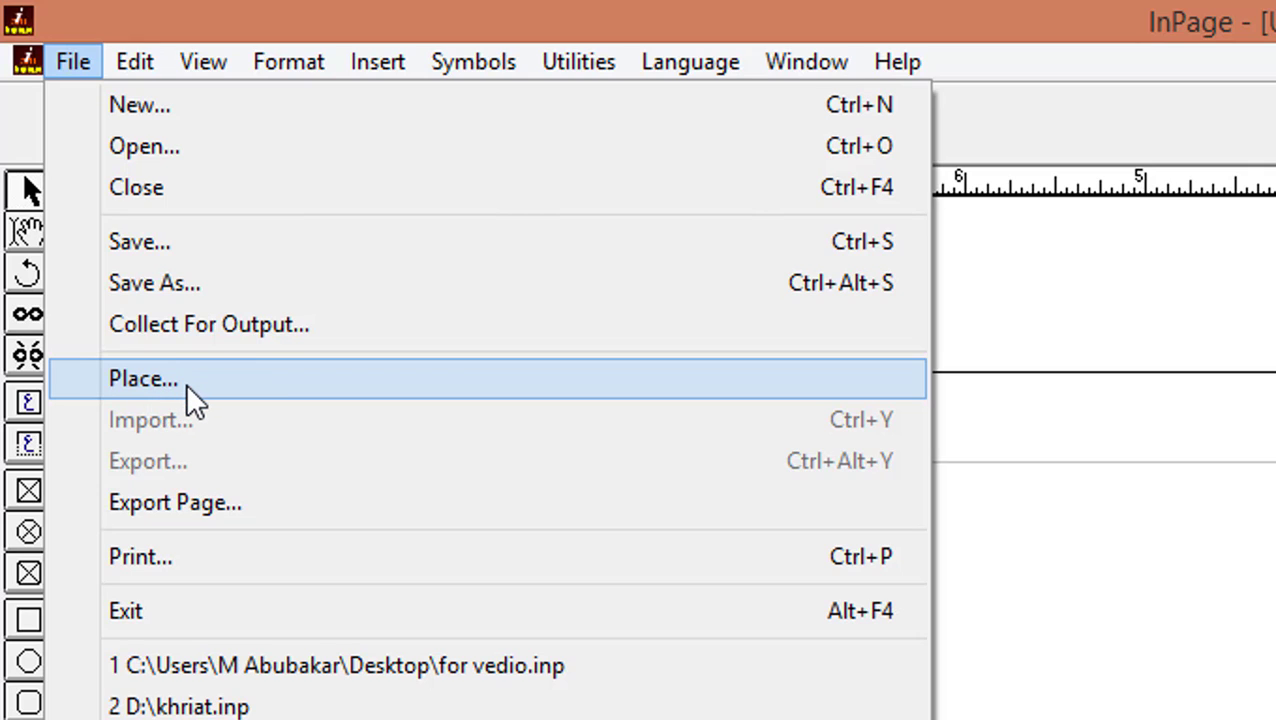
pyautogui.click(11, 134)
pyautogui.click(36, 232)
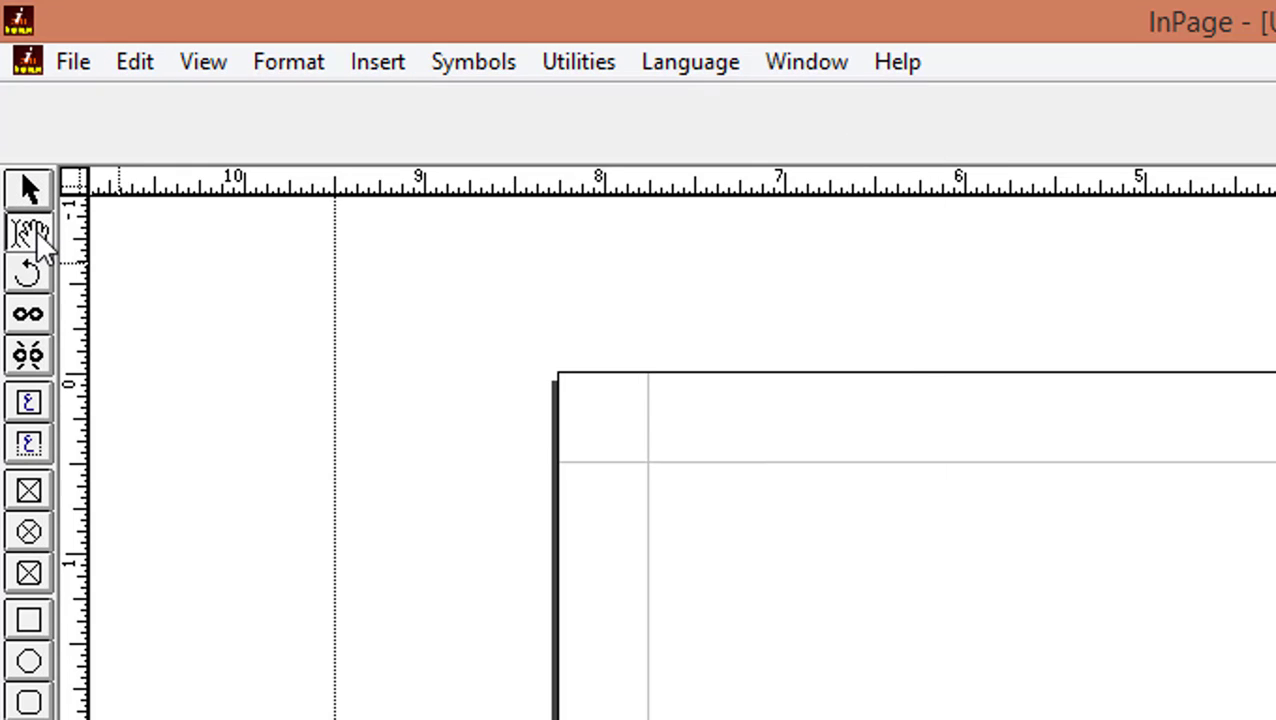
pyautogui.click(76, 63)
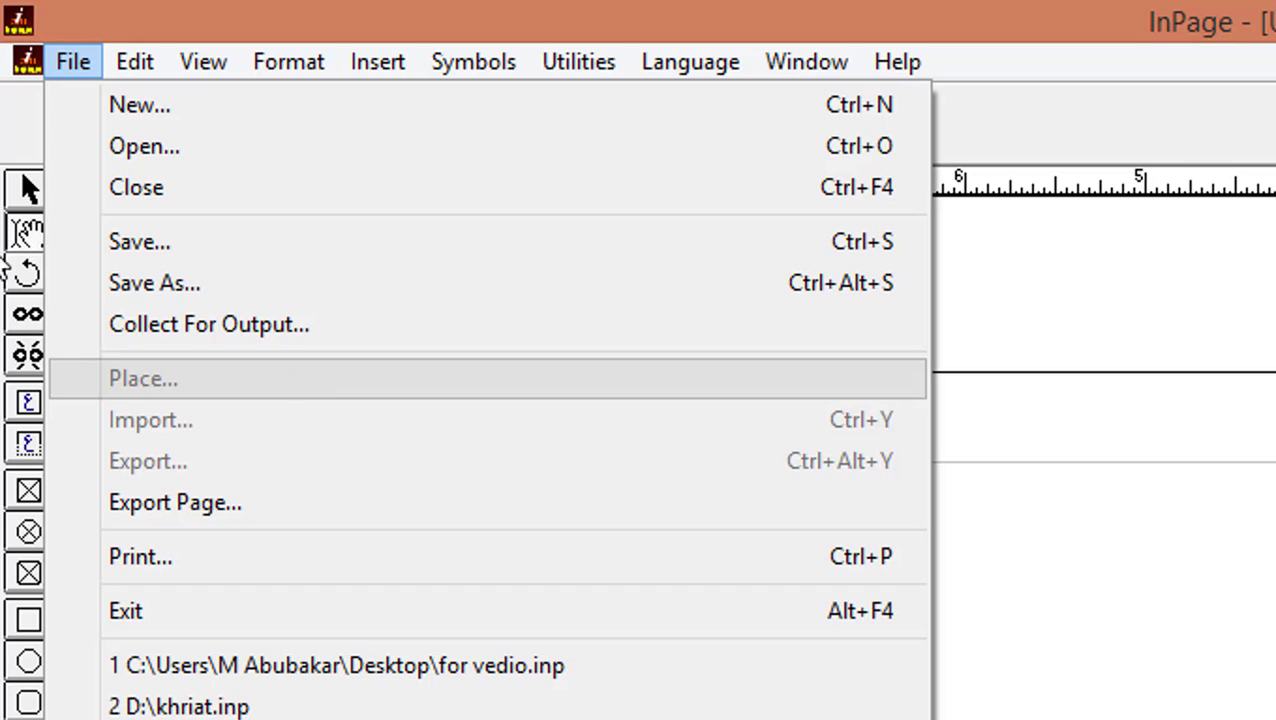
# - Start the Place picture command with the Arrow tool active and browse to the pics folder
pyautogui.click(25, 192)
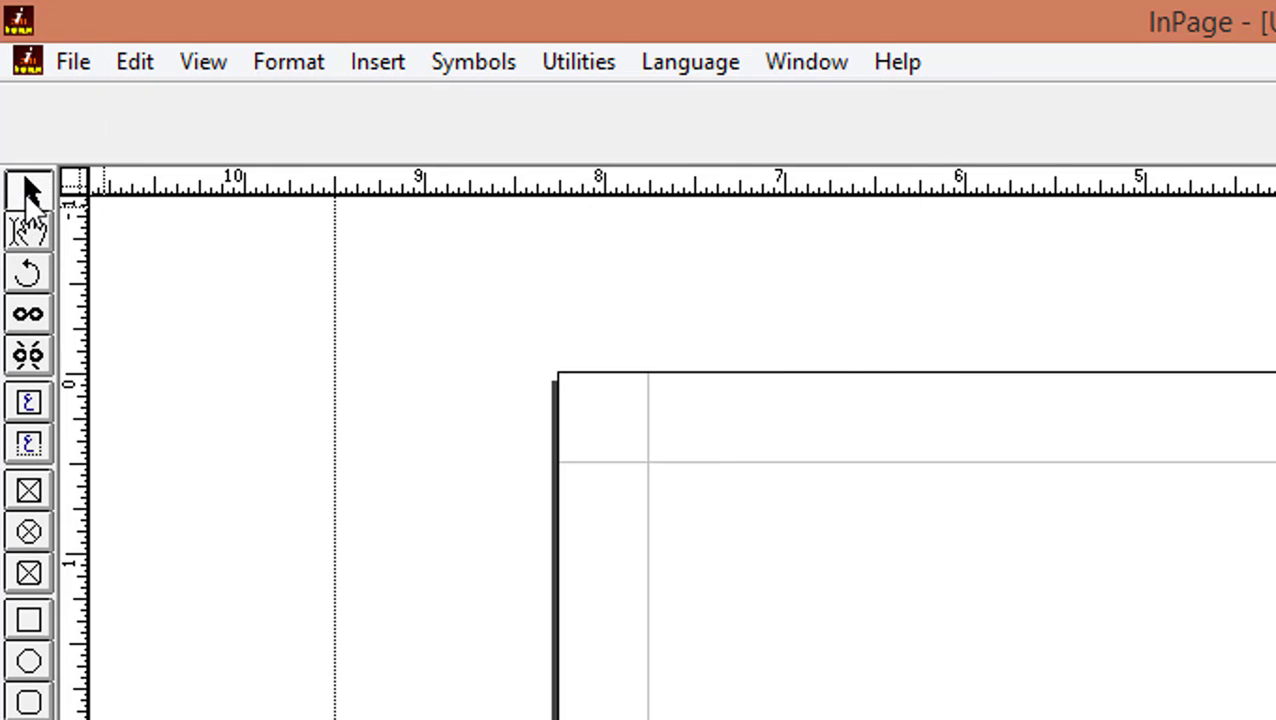
pyautogui.click(74, 62)
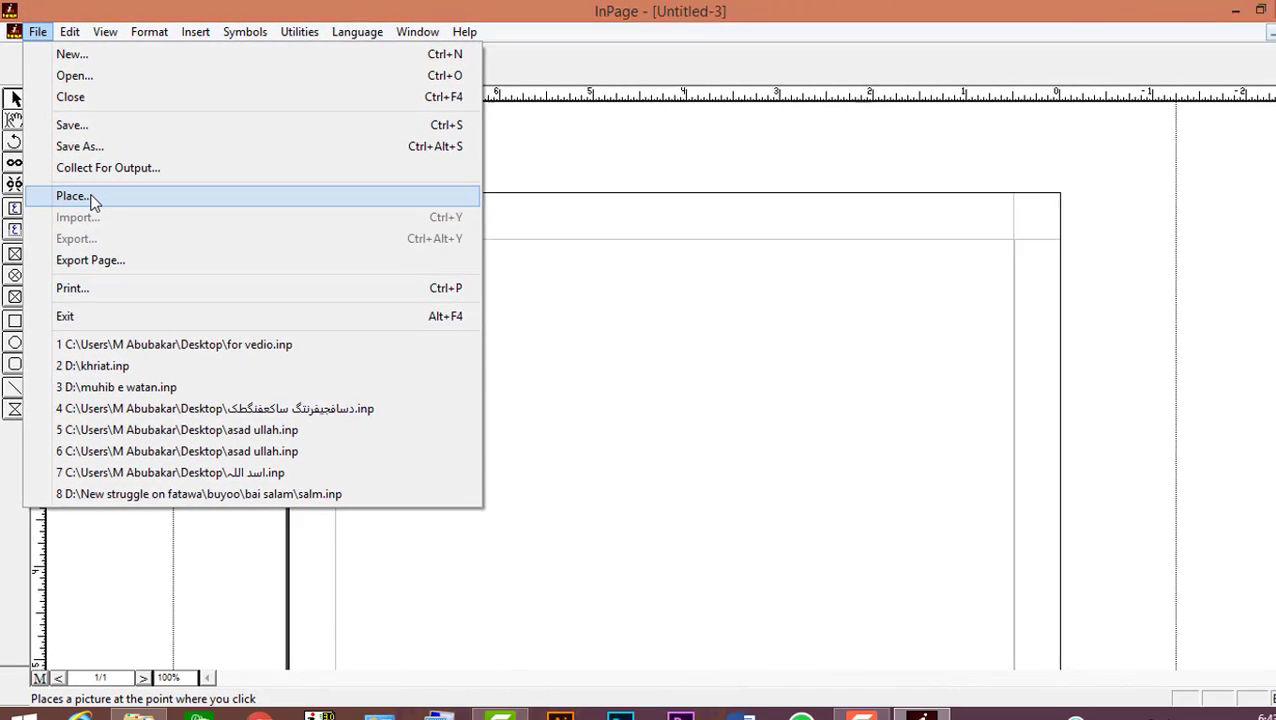
pyautogui.click(174, 378)
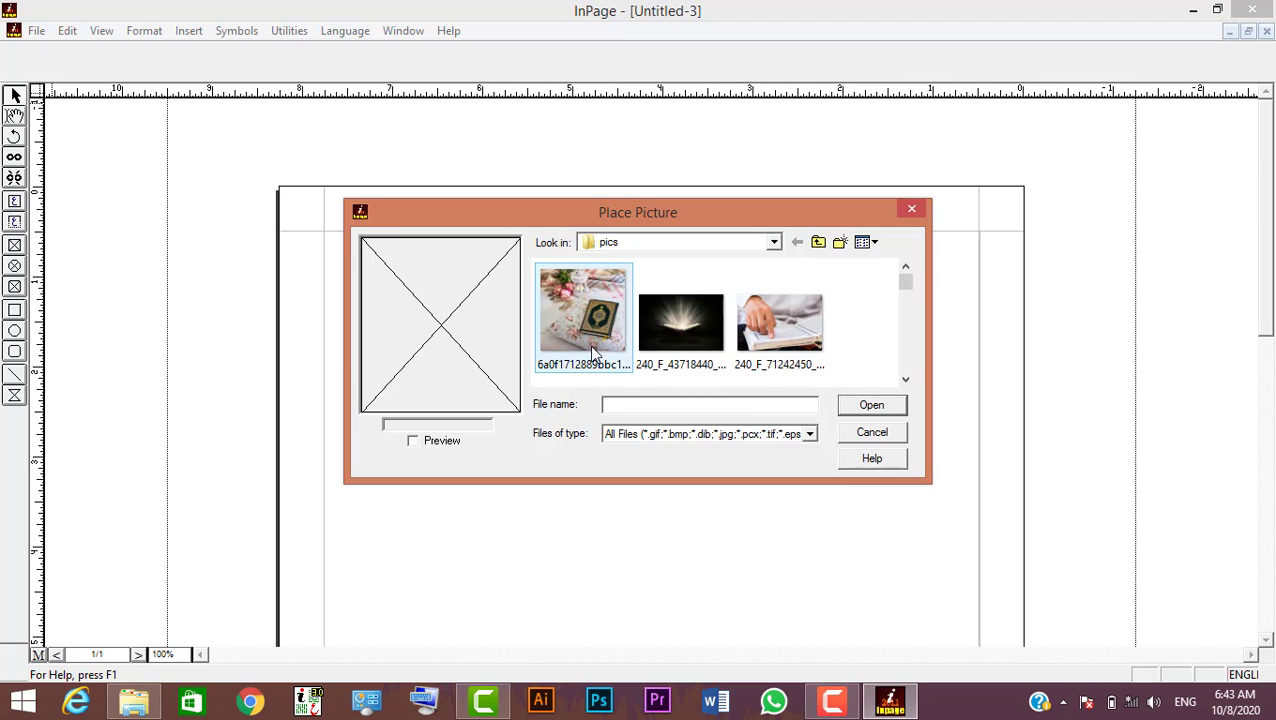
pyautogui.click(773, 242)
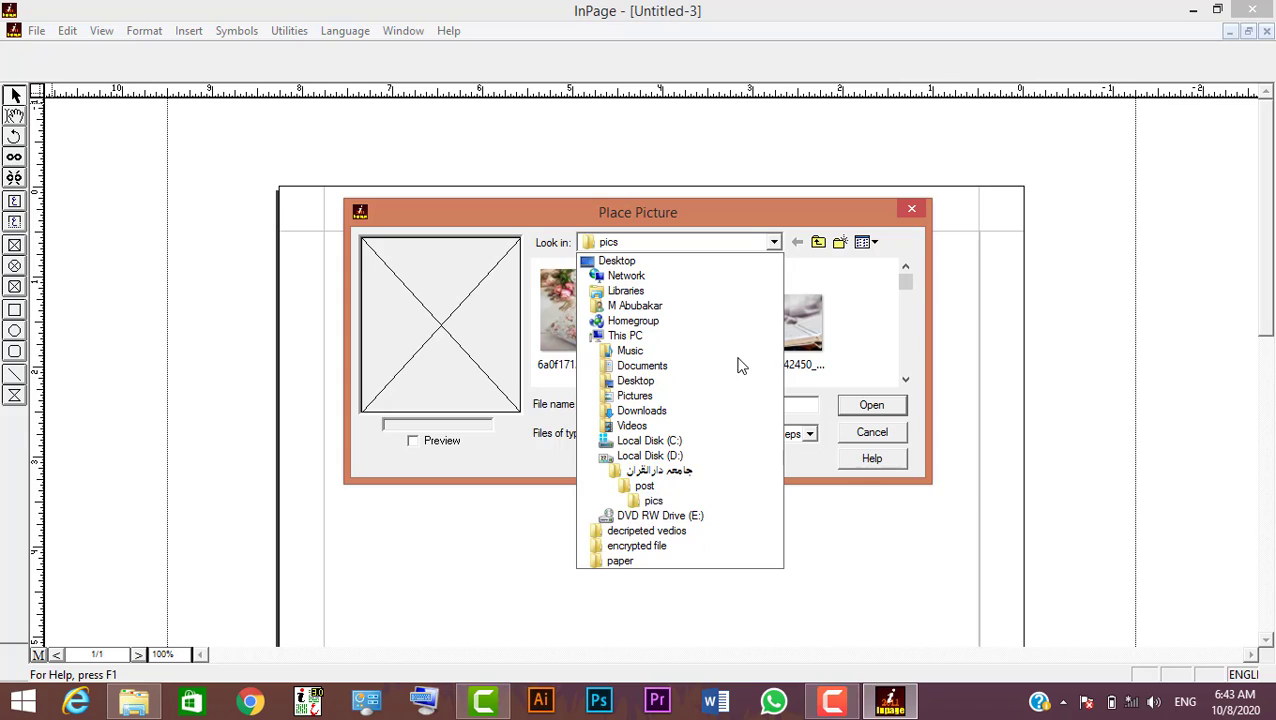
pyautogui.click(652, 501)
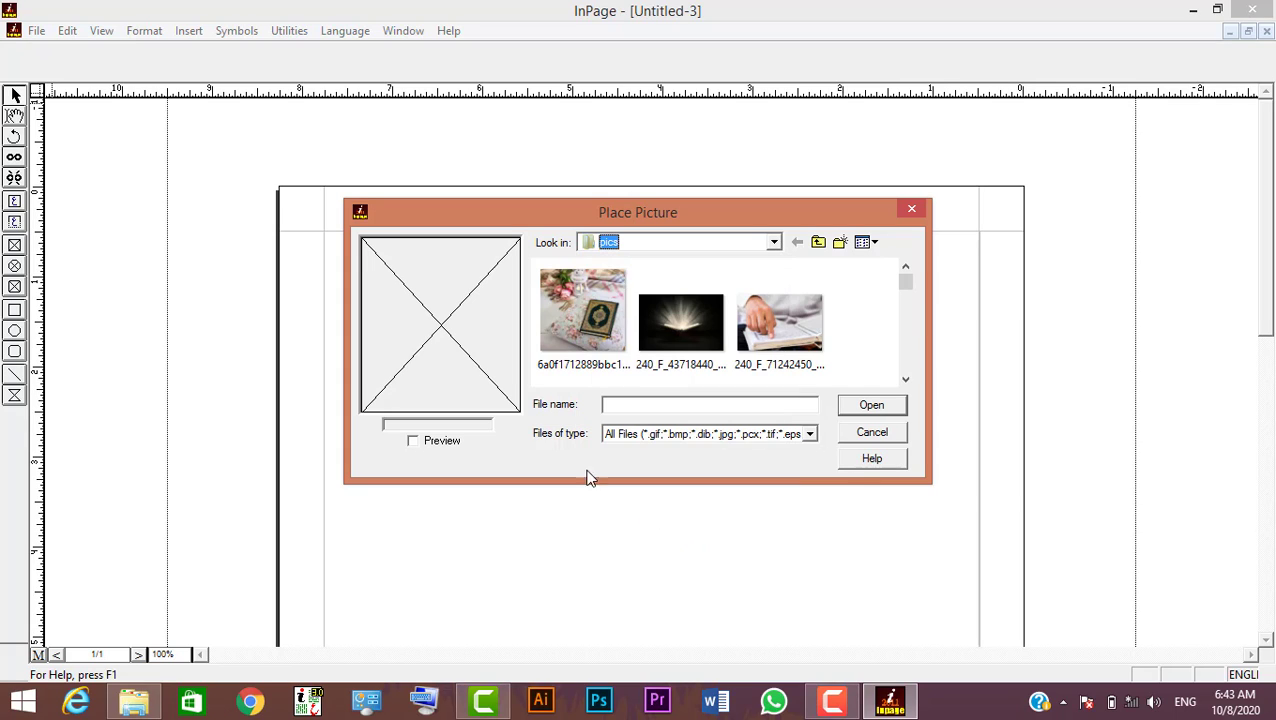
# - Turn on the preview, compare the first two pictures and place the Quran-on-pillow image on the page
pyautogui.click(591, 350)
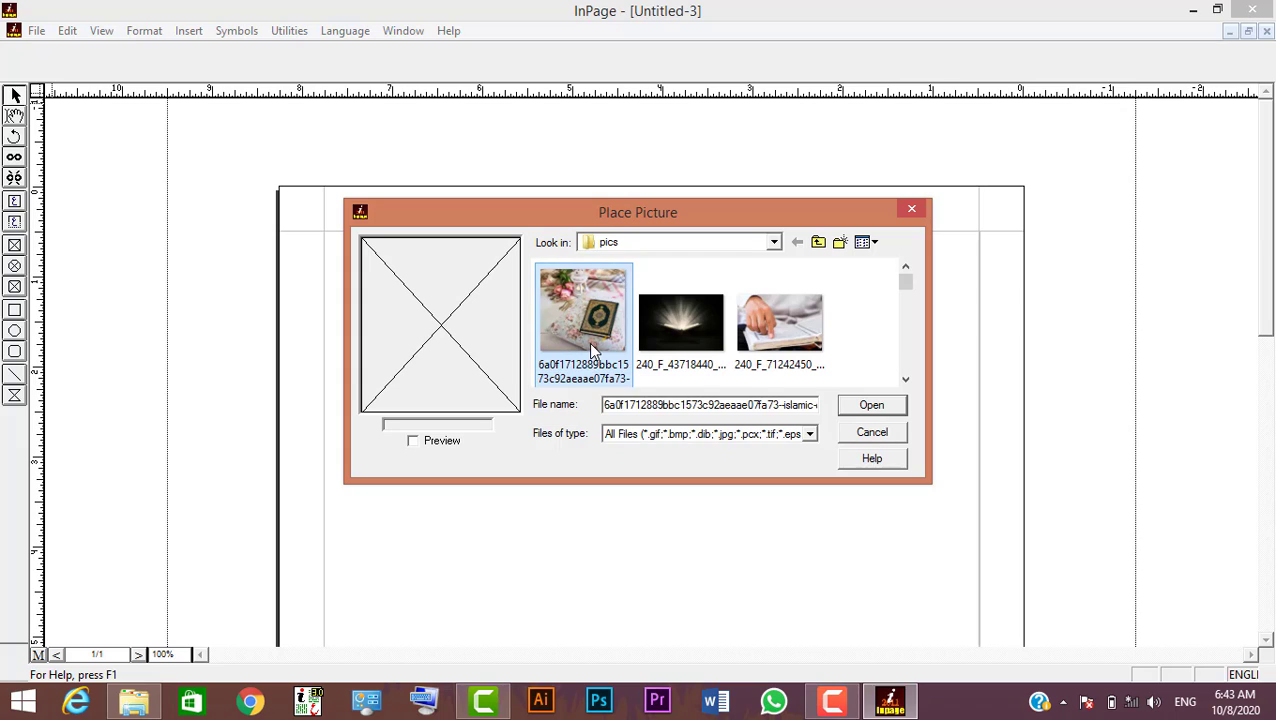
pyautogui.click(414, 442)
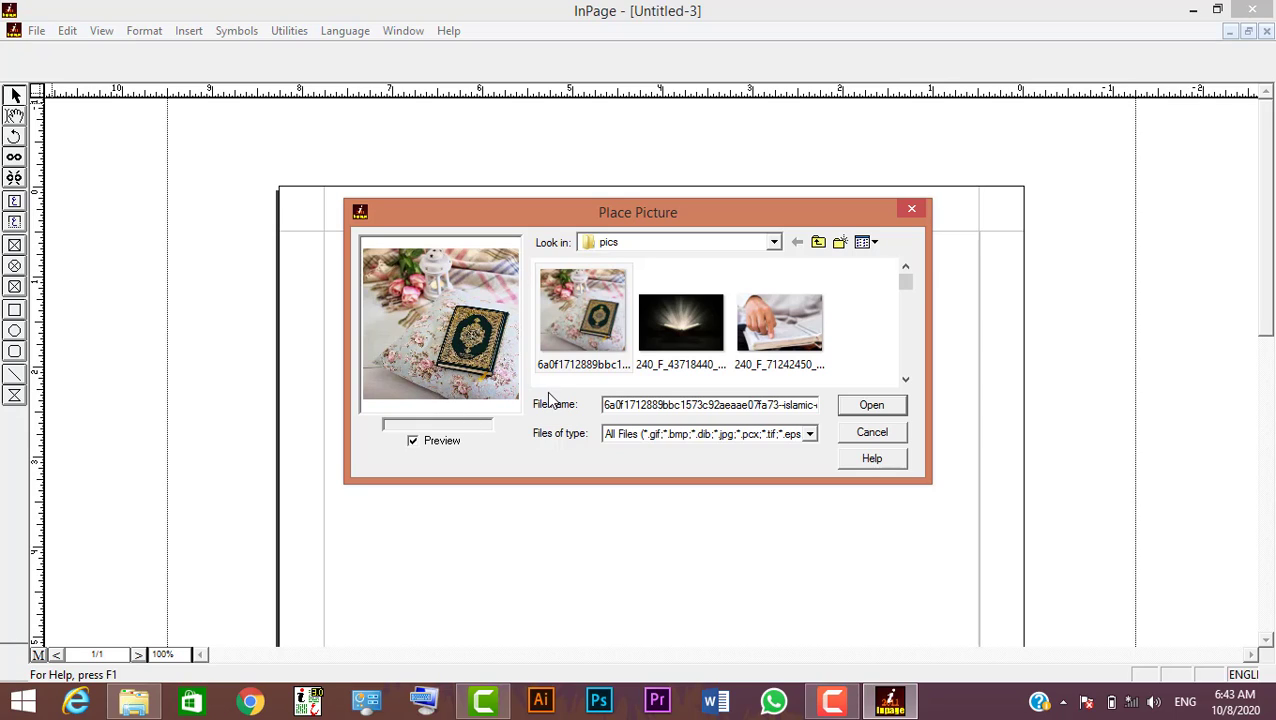
pyautogui.click(679, 347)
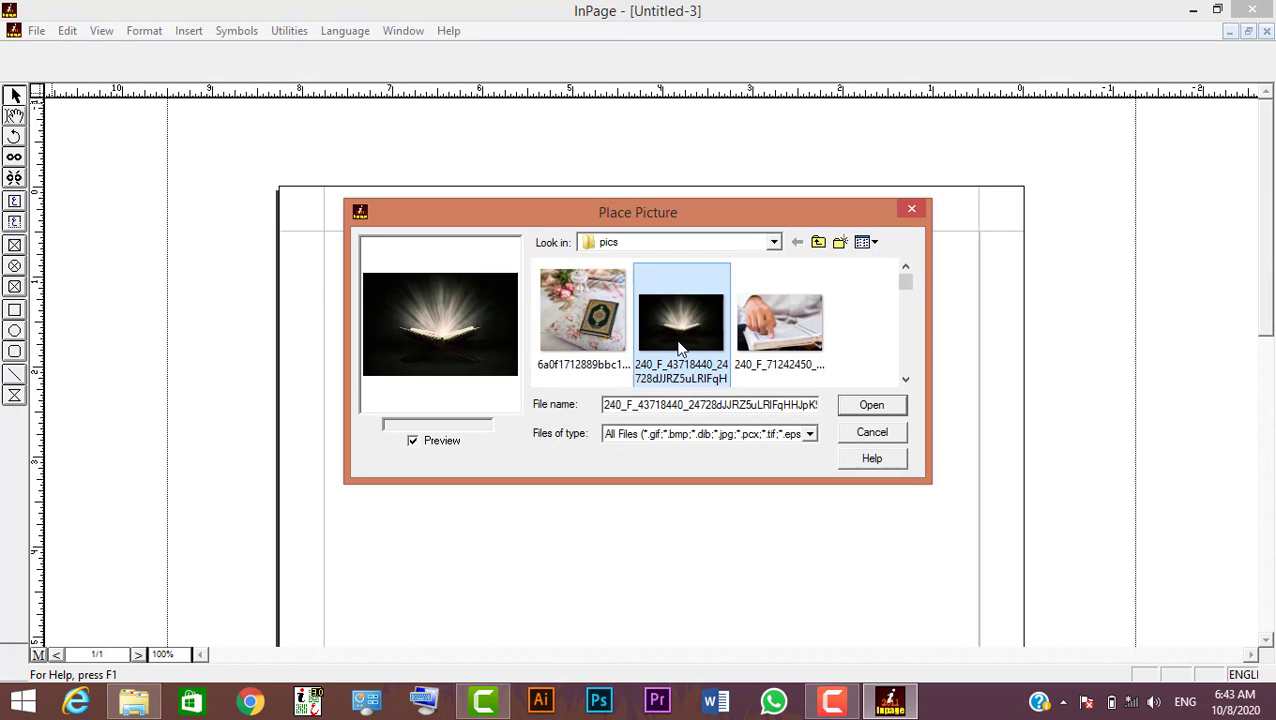
pyautogui.click(578, 336)
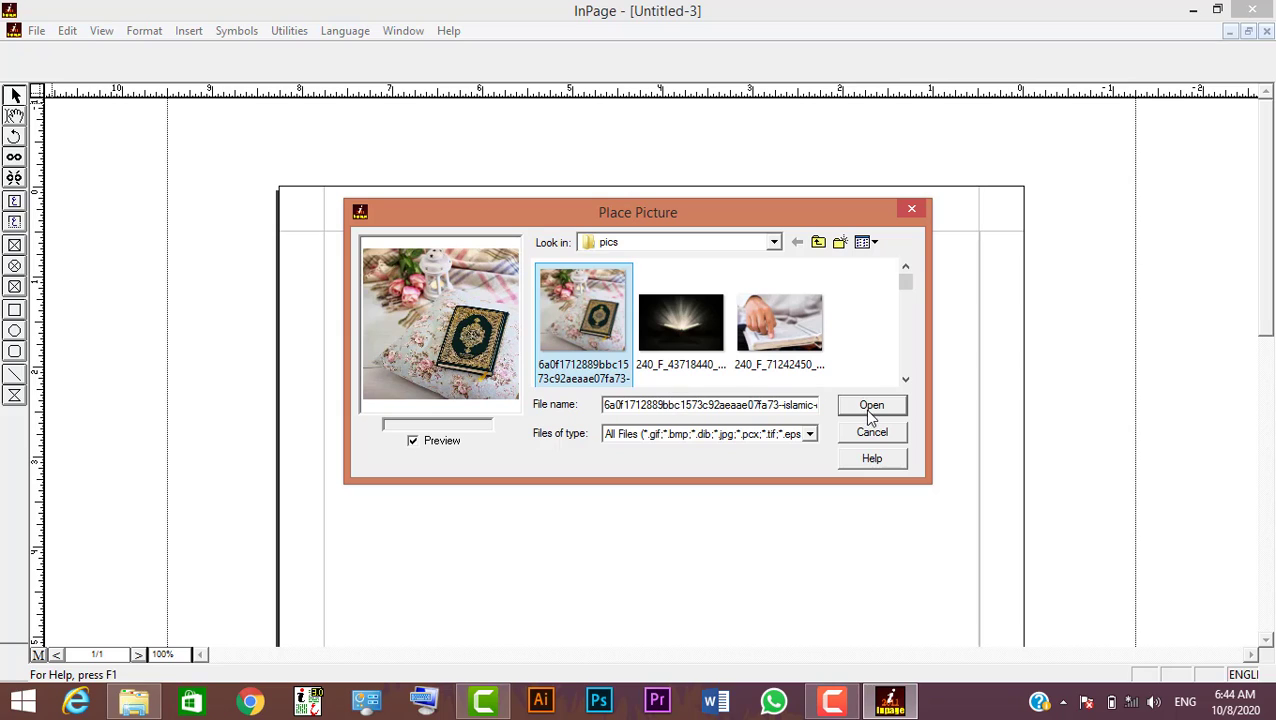
pyautogui.click(872, 406)
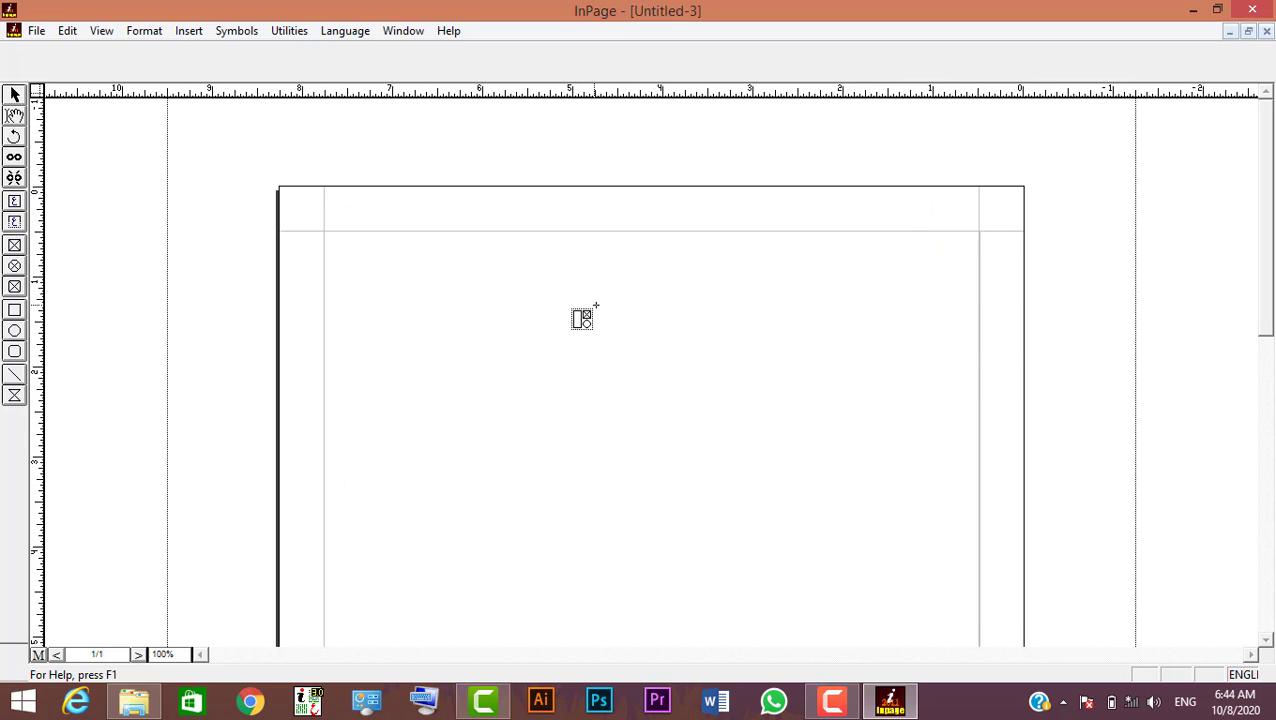
pyautogui.click(630, 370)
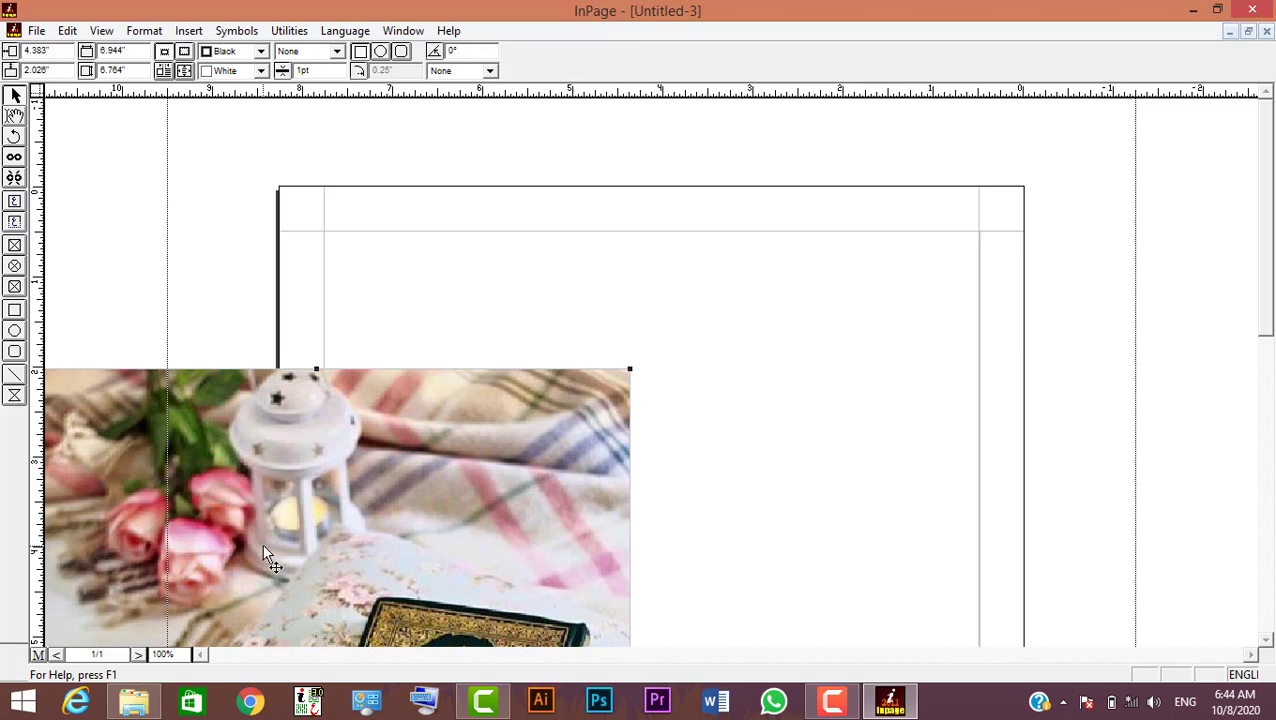
# - Move the placed picture inside the page margins, to about 0.605" horizontally and 0.5" vertically, and inspect its full height
pyautogui.moveTo(262, 544); pyautogui.dragTo(531, 407)
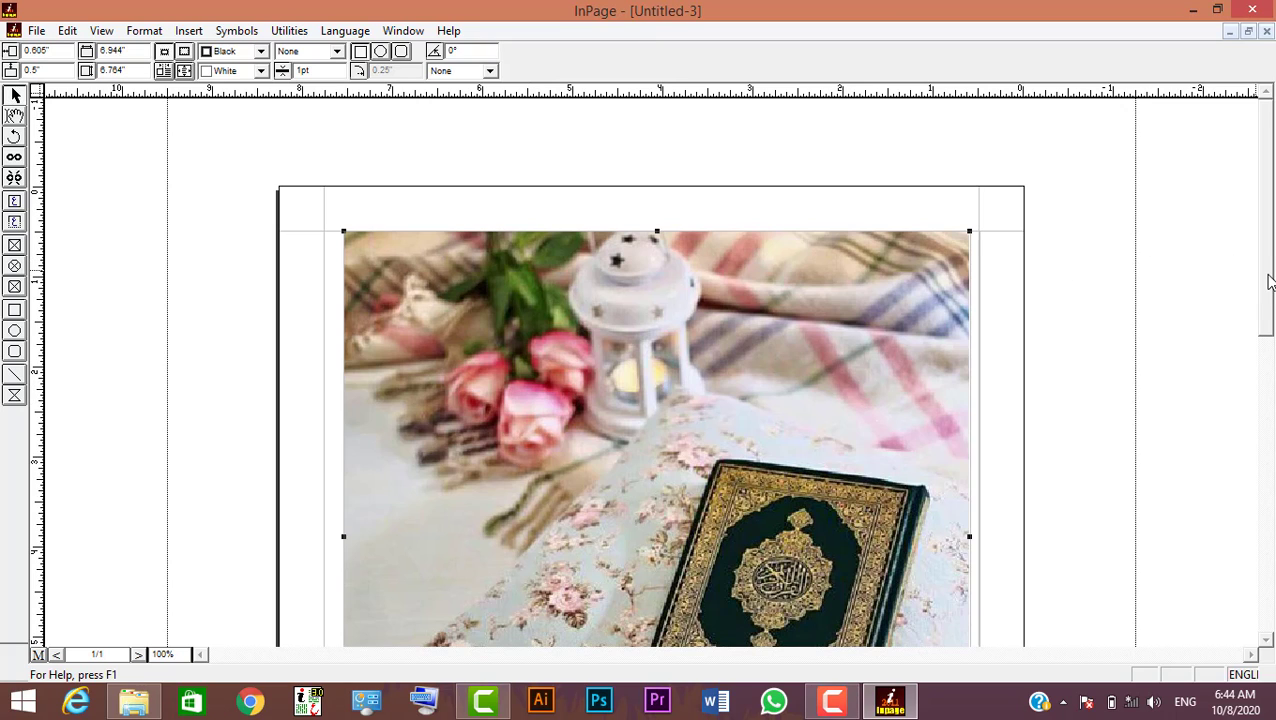
pyautogui.scroll(-3, 1268, 325)
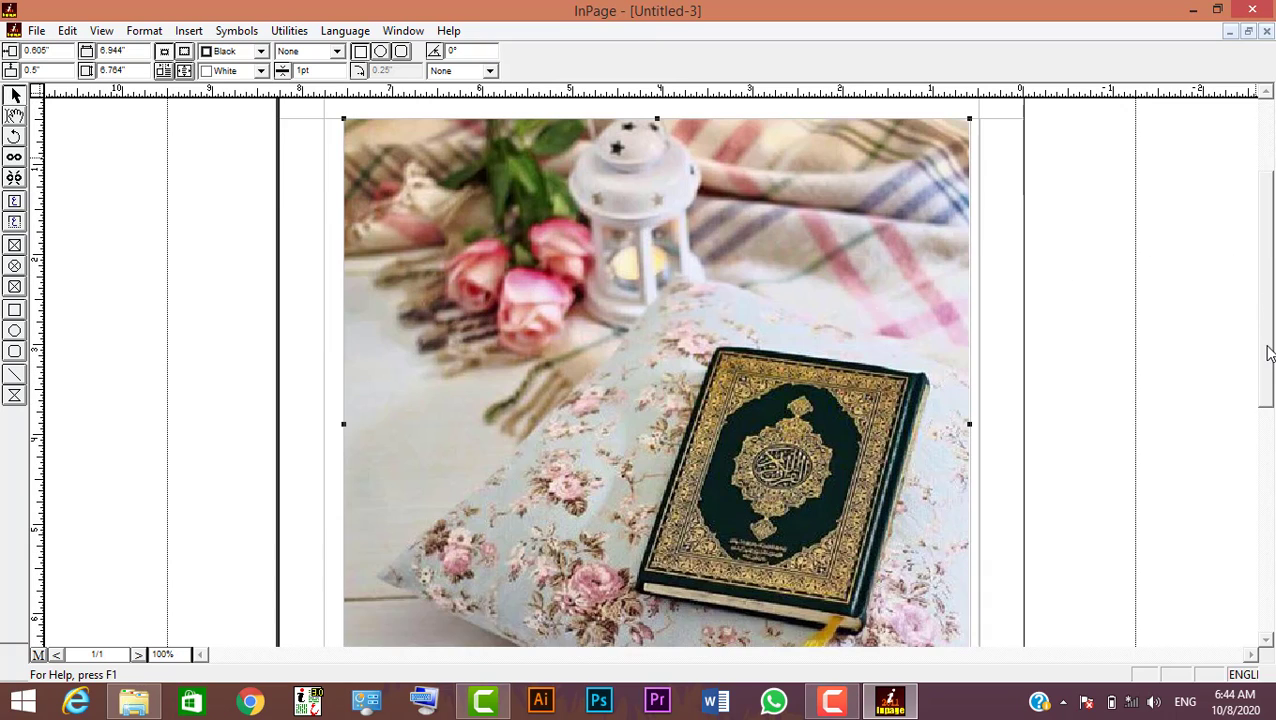
pyautogui.scroll(-4, 1268, 395)
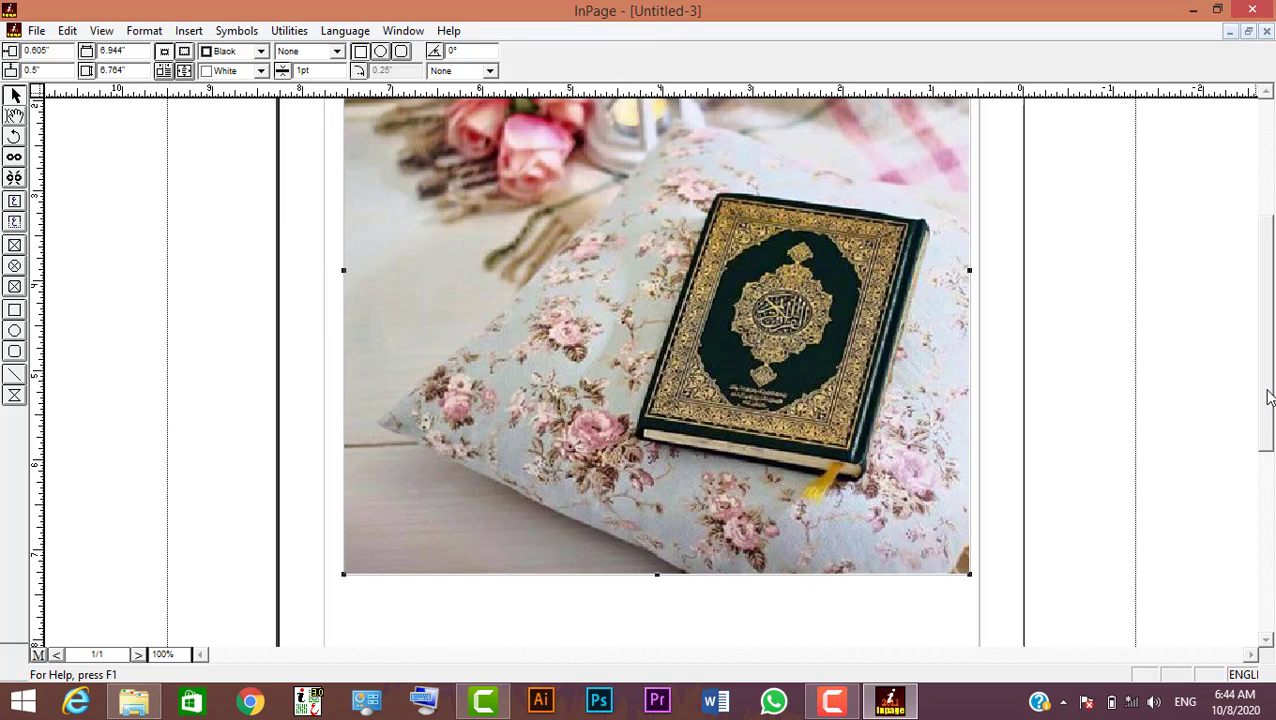
pyautogui.moveTo(1267, 390); pyautogui.dragTo(1256, 308)
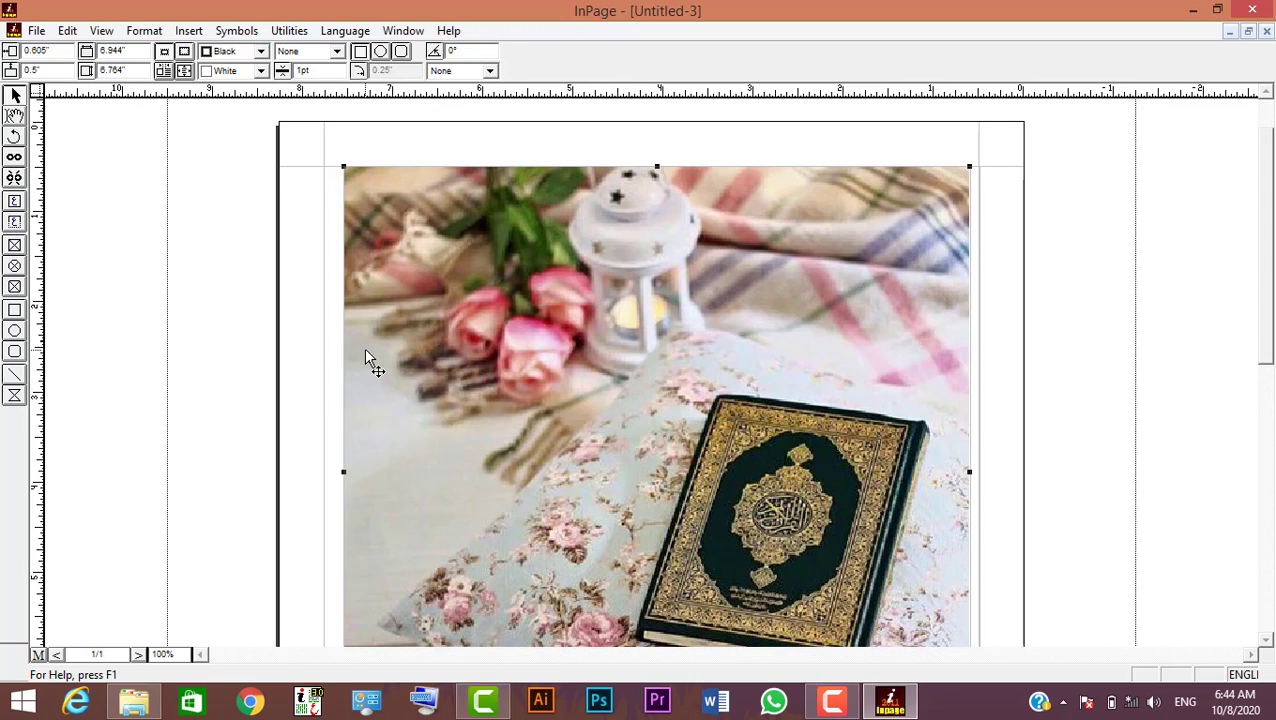
# - Delete the placed picture and draw a rectangular picture box about 4 inches wide and 3 inches tall mid-page
pyautogui.press('Delete')
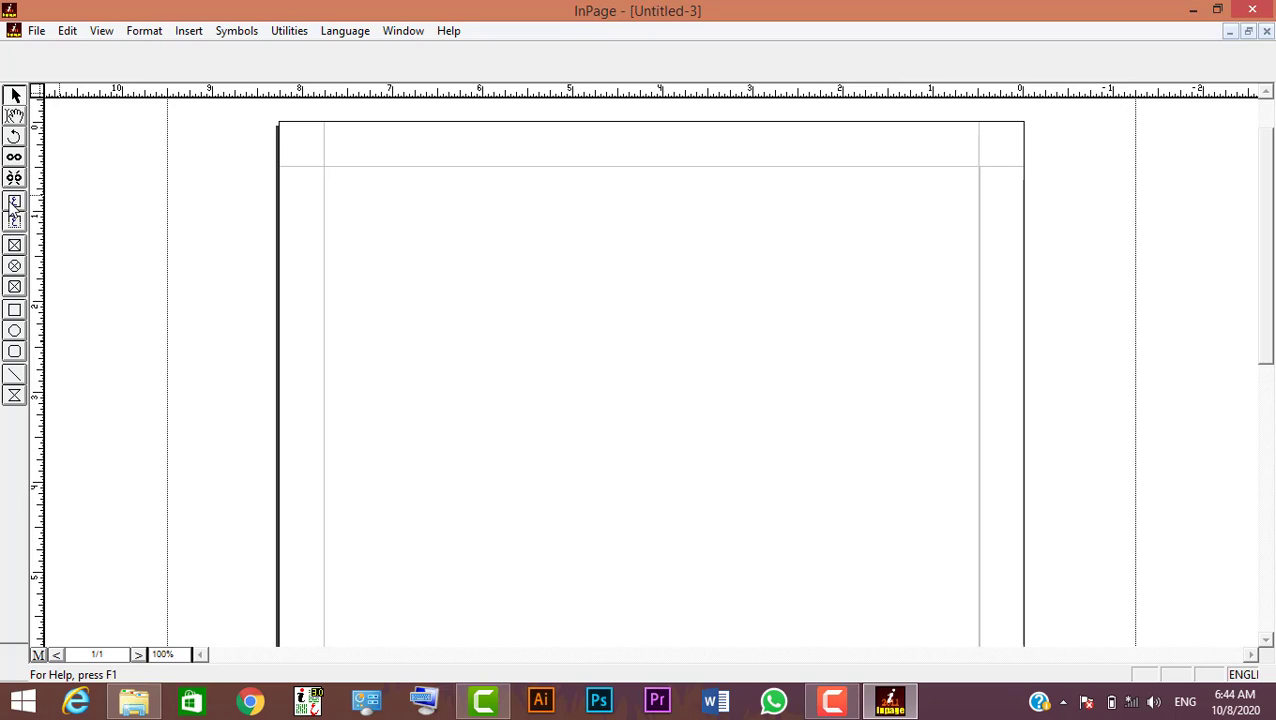
pyautogui.click(14, 246)
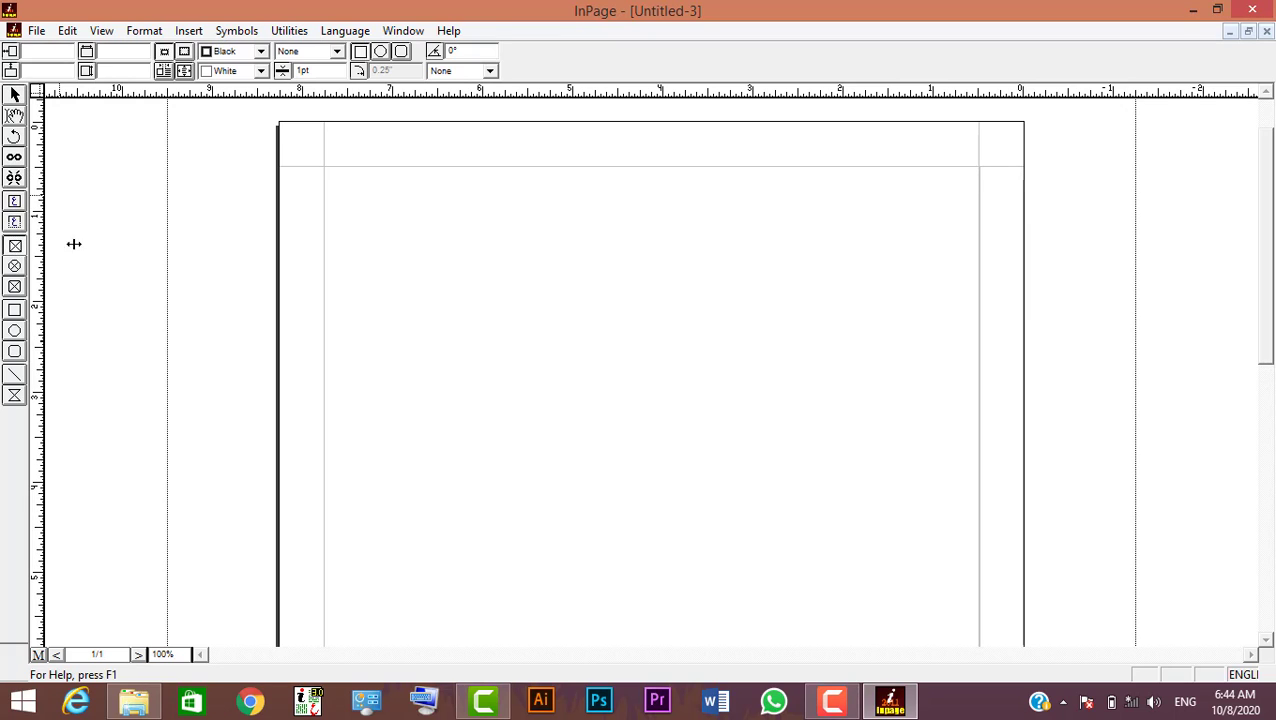
pyautogui.moveTo(479, 313); pyautogui.dragTo(847, 590)
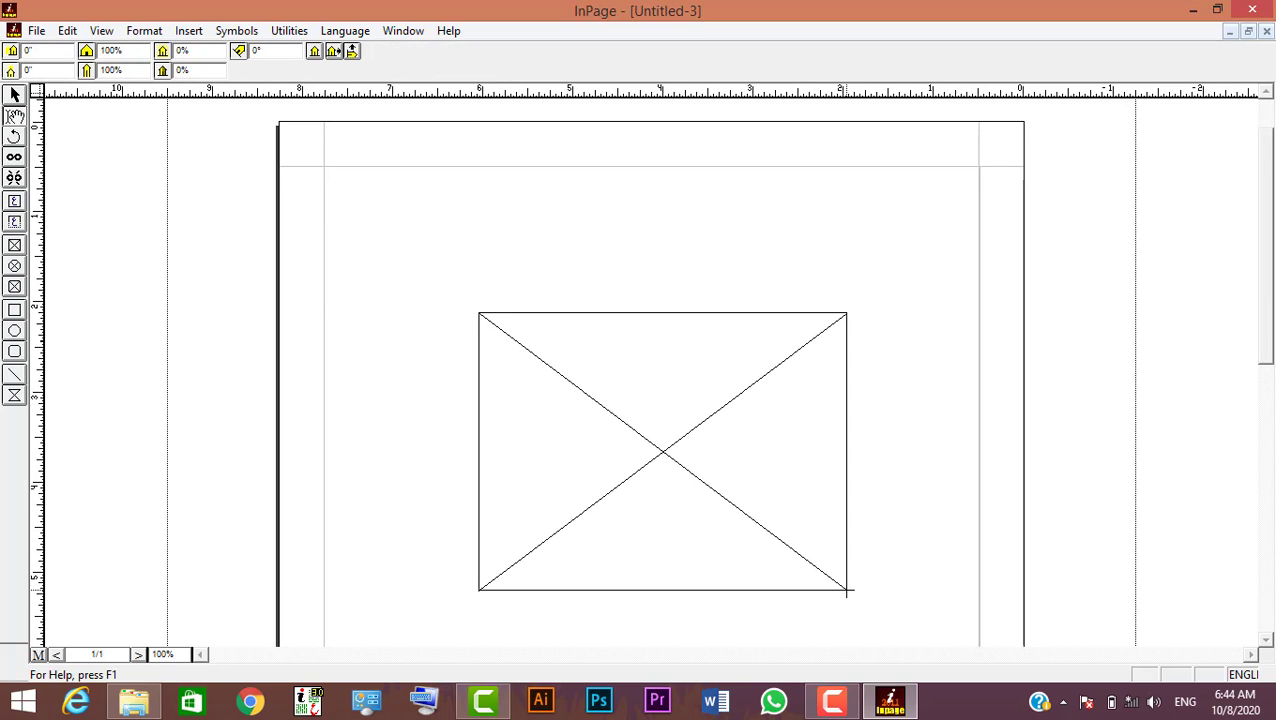
# - Import the Quran-on-pillow image from the pics folder into the rectangular picture box, with the preview turned on
pyautogui.doubleClick(666, 447)
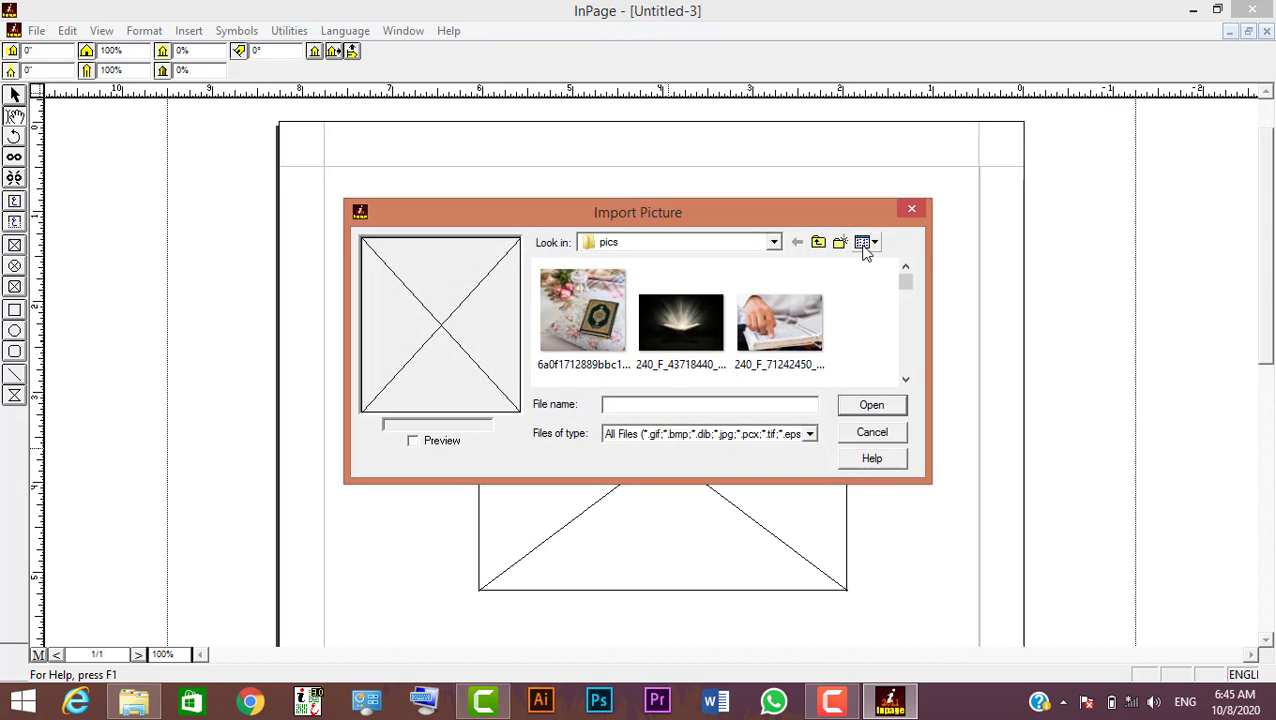
pyautogui.click(917, 211)
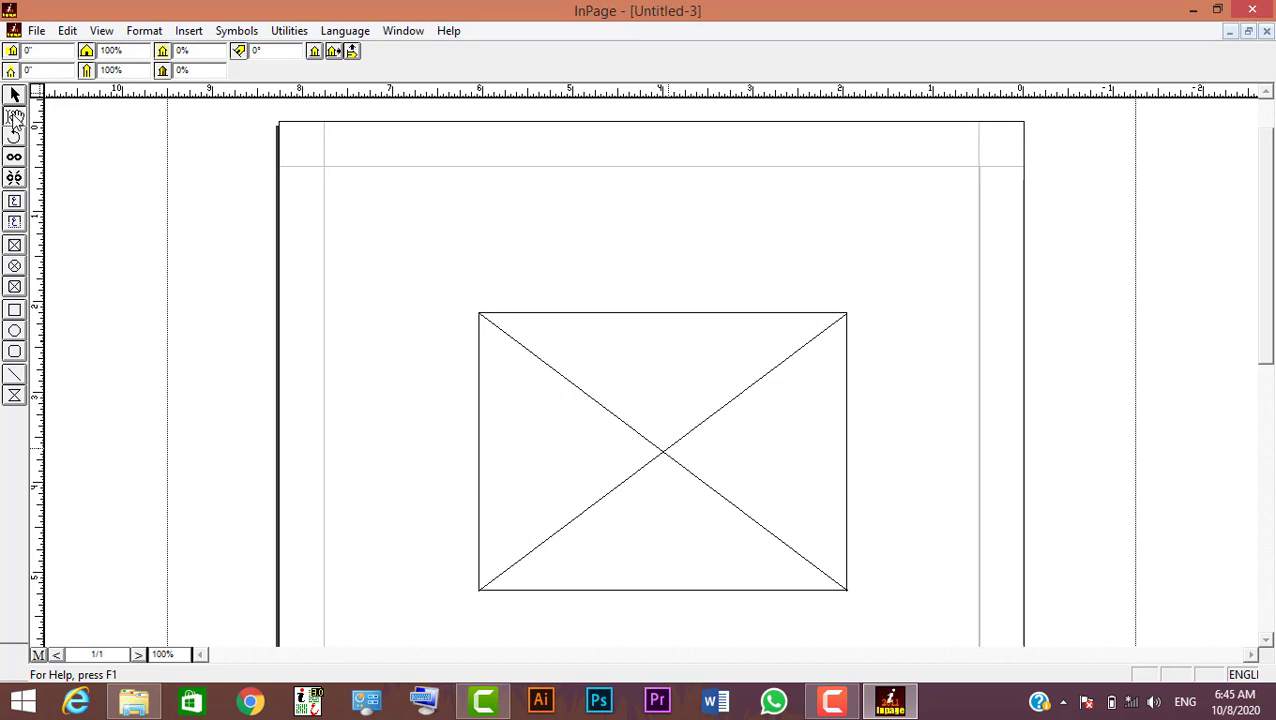
pyautogui.doubleClick(676, 445)
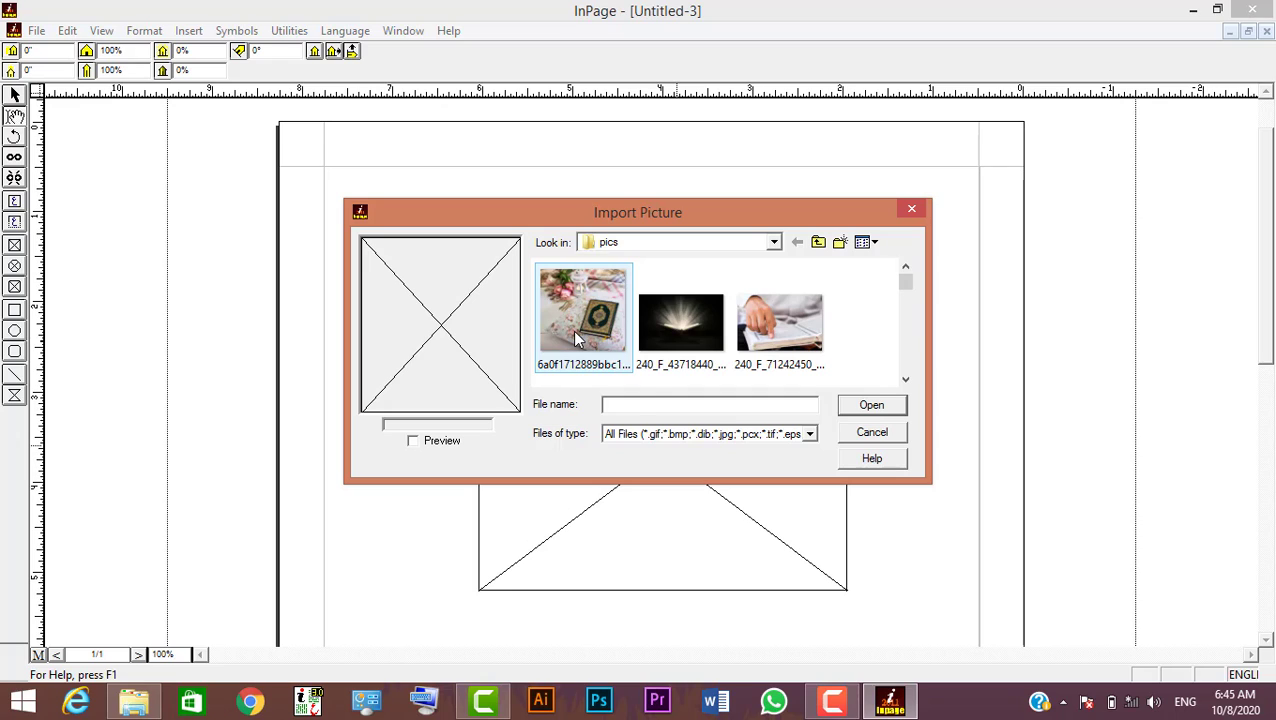
pyautogui.click(577, 338)
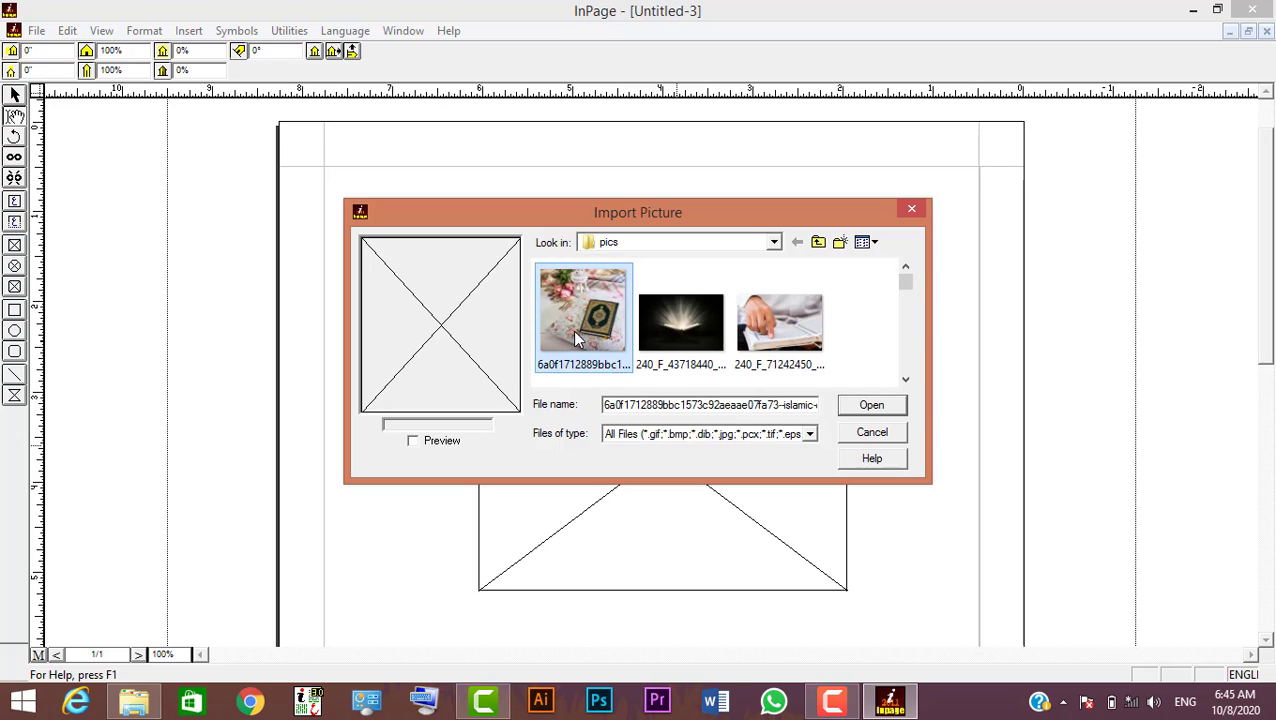
pyautogui.click(411, 446)
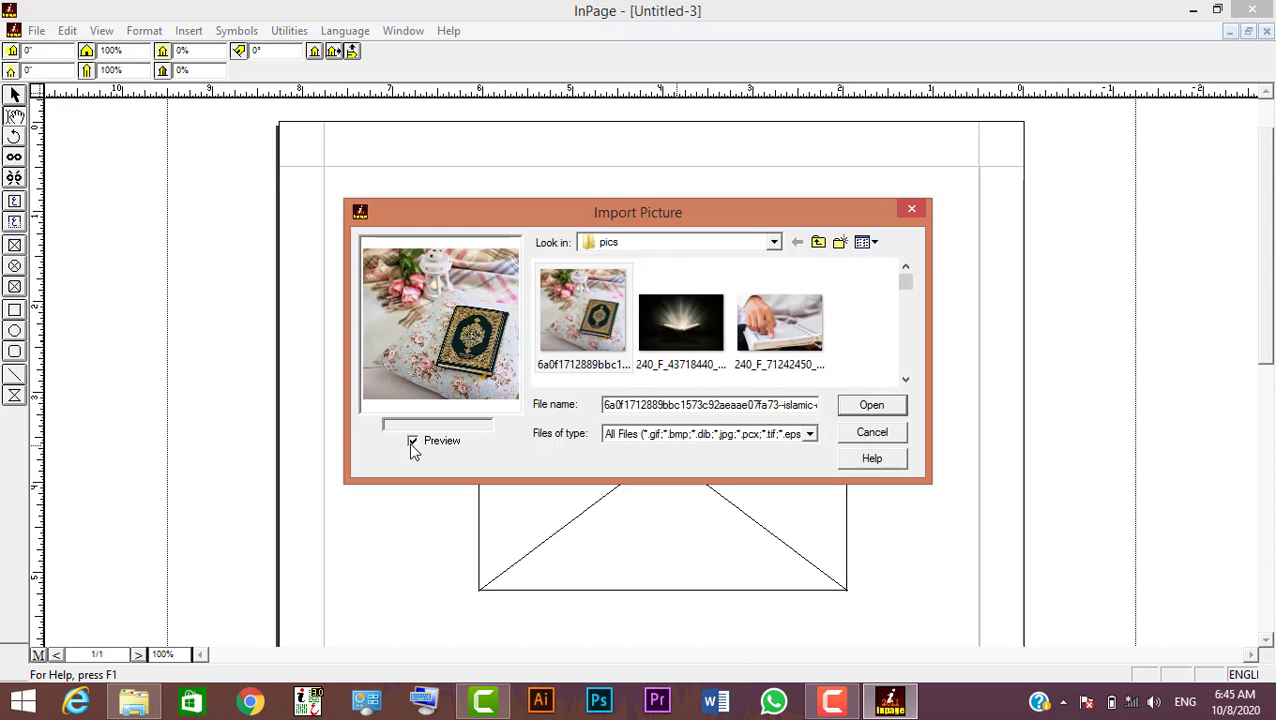
pyautogui.click(874, 412)
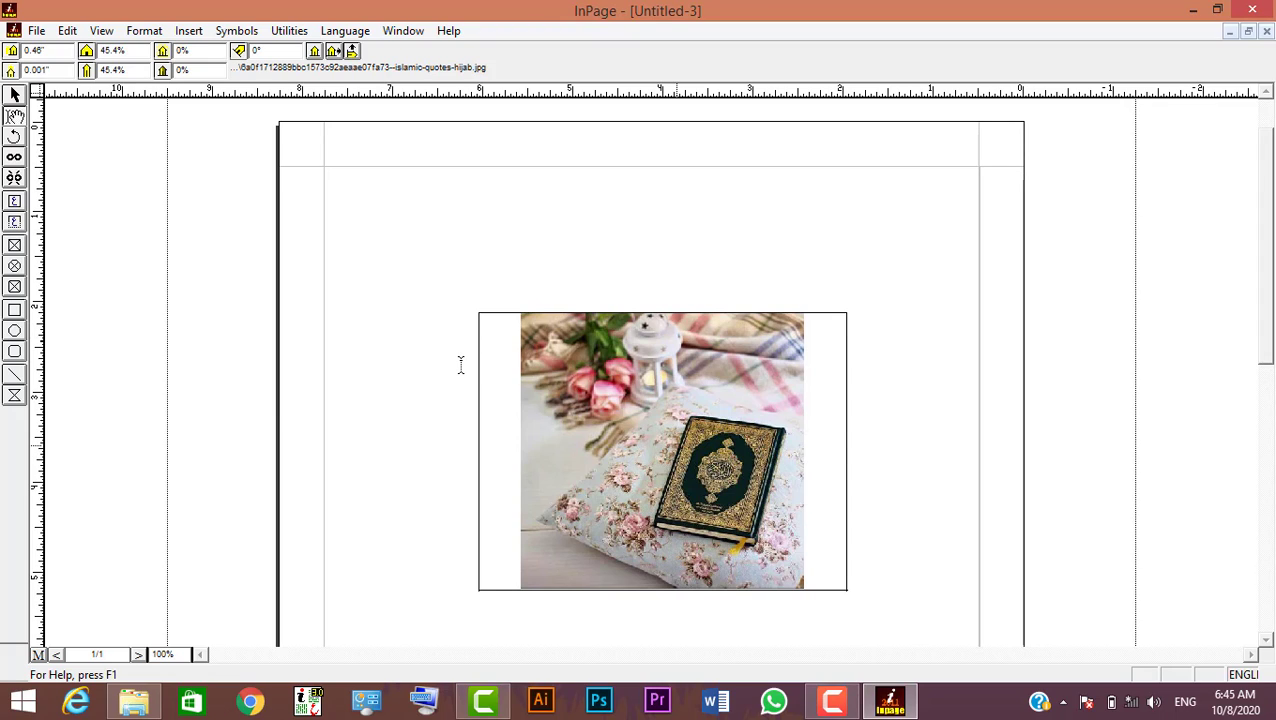
# - Clear the picture box and import the Quran-on-pillow image from the pics folder again, with the preview turned on
pyautogui.press('Delete')
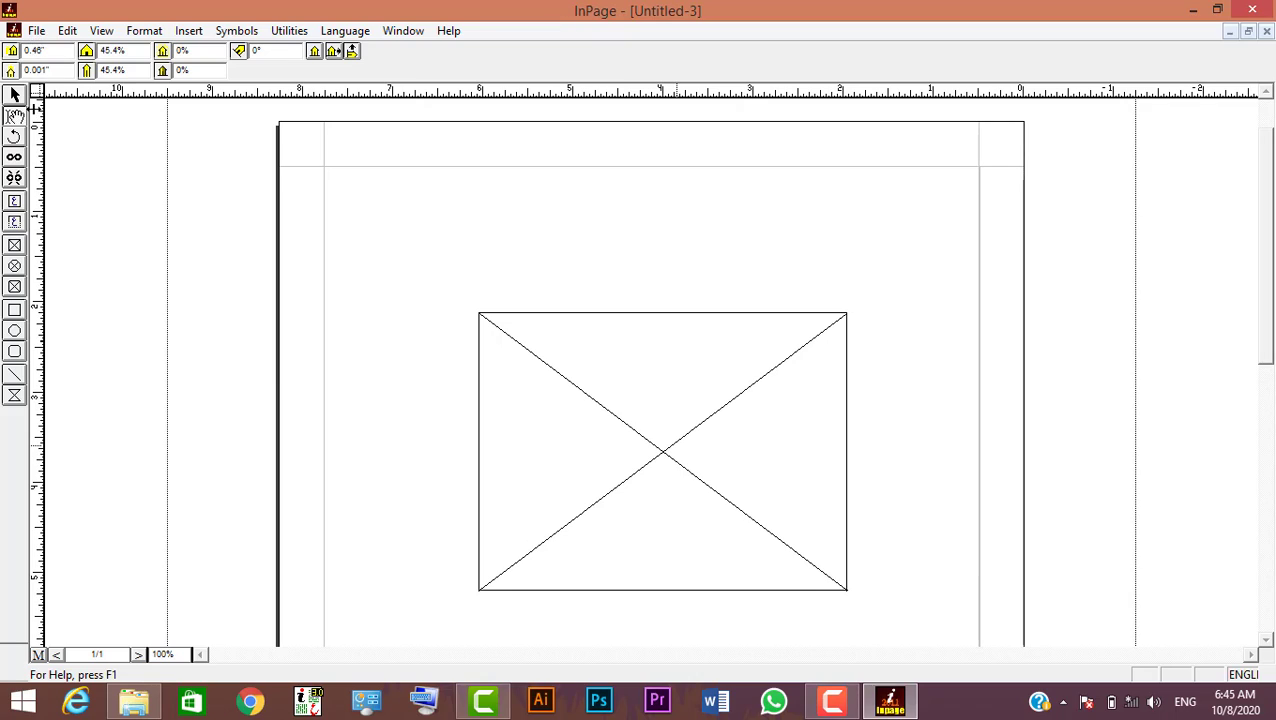
pyautogui.click(36, 30)
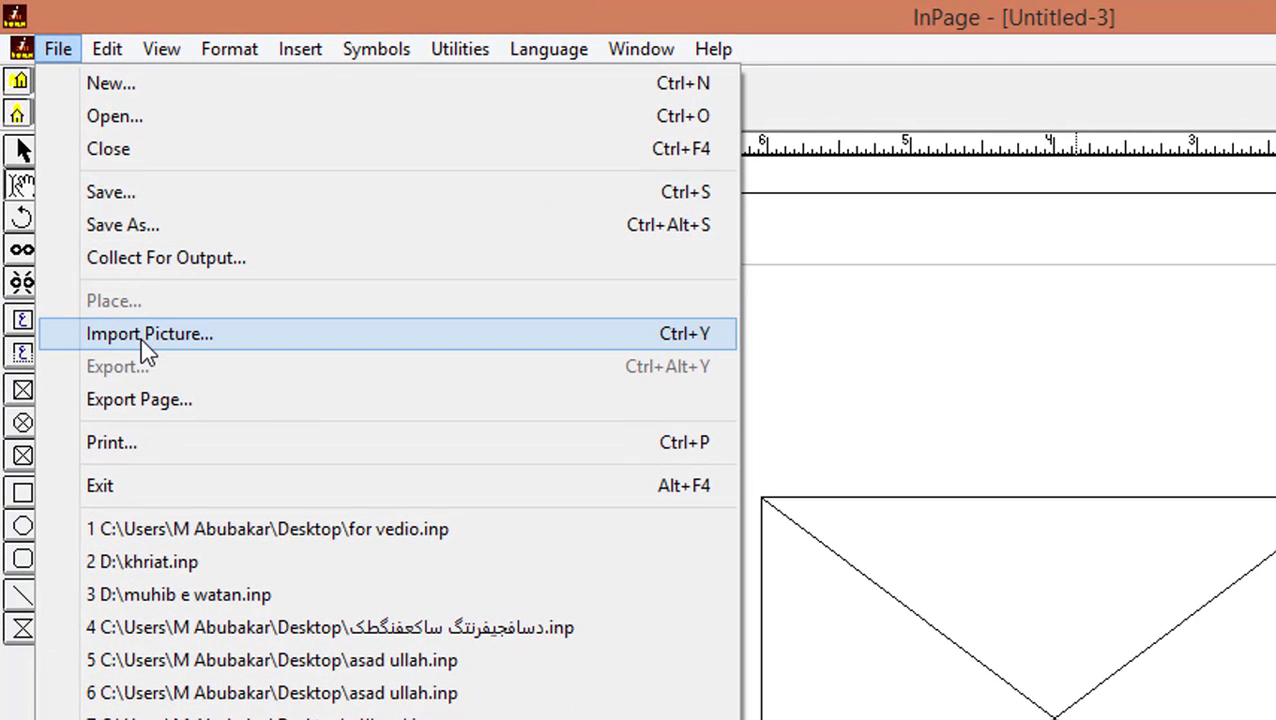
pyautogui.click(143, 338)
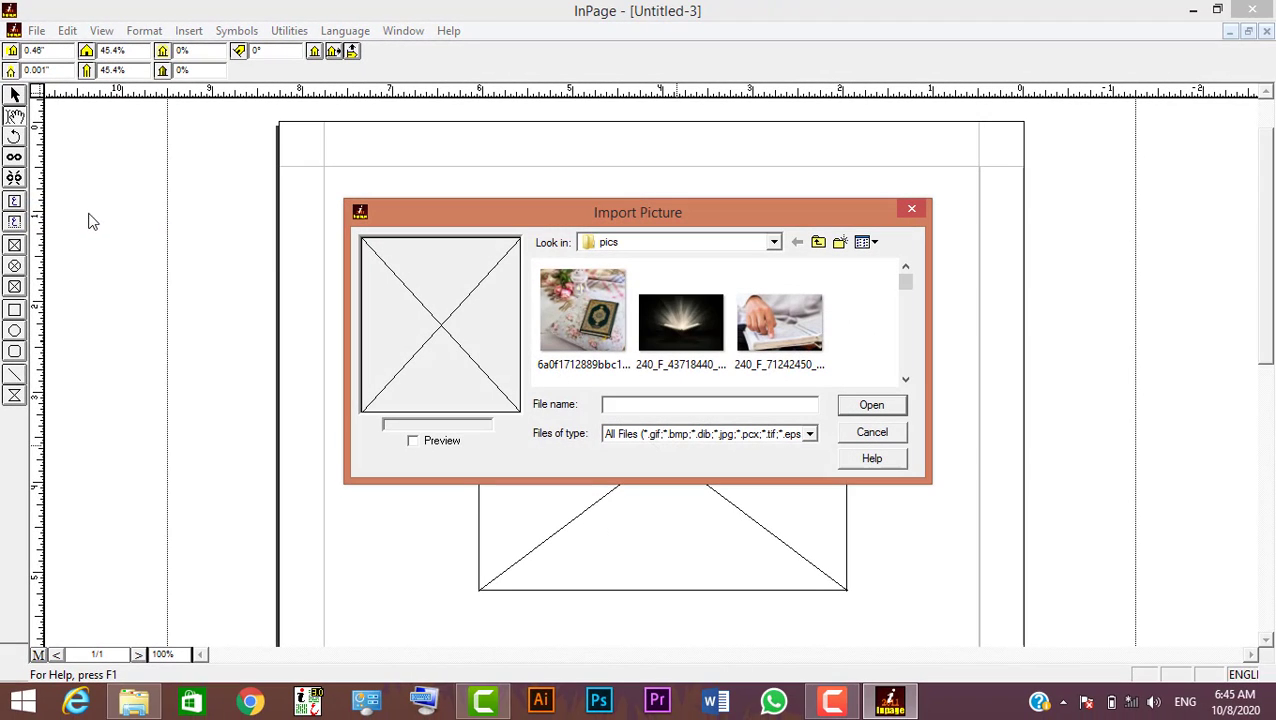
pyautogui.click(618, 338)
pyautogui.click(412, 443)
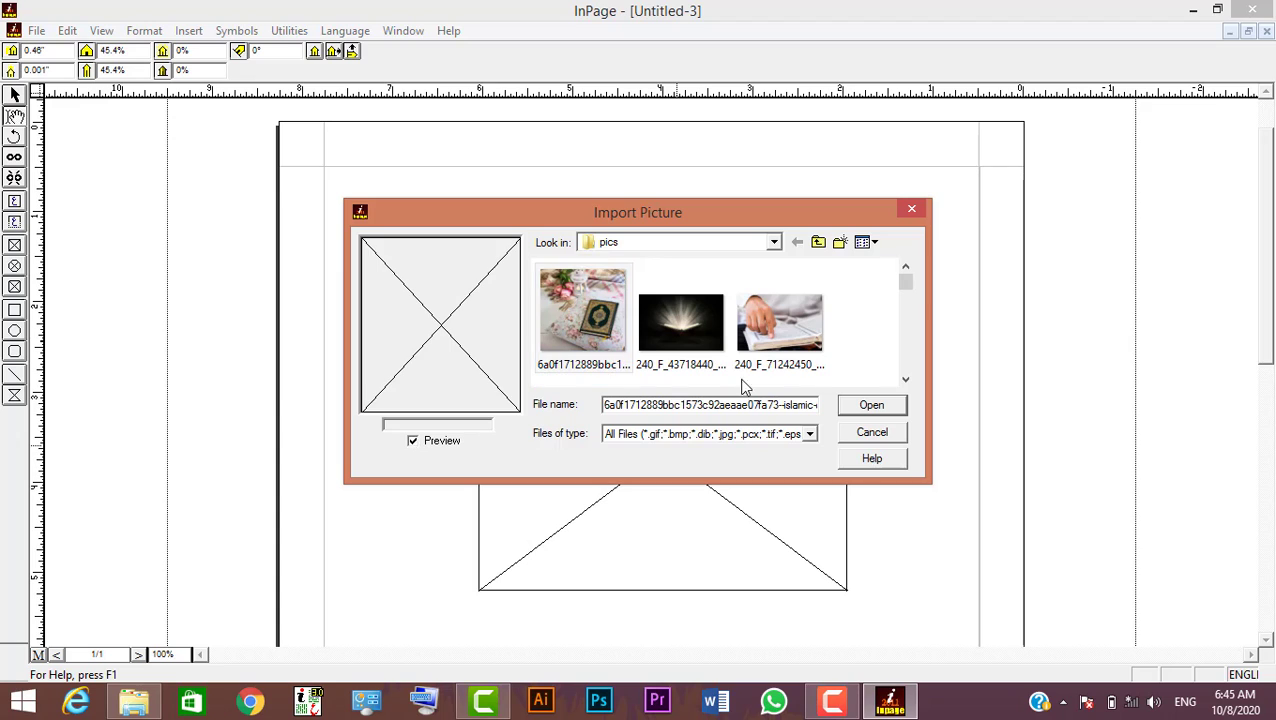
pyautogui.click(869, 405)
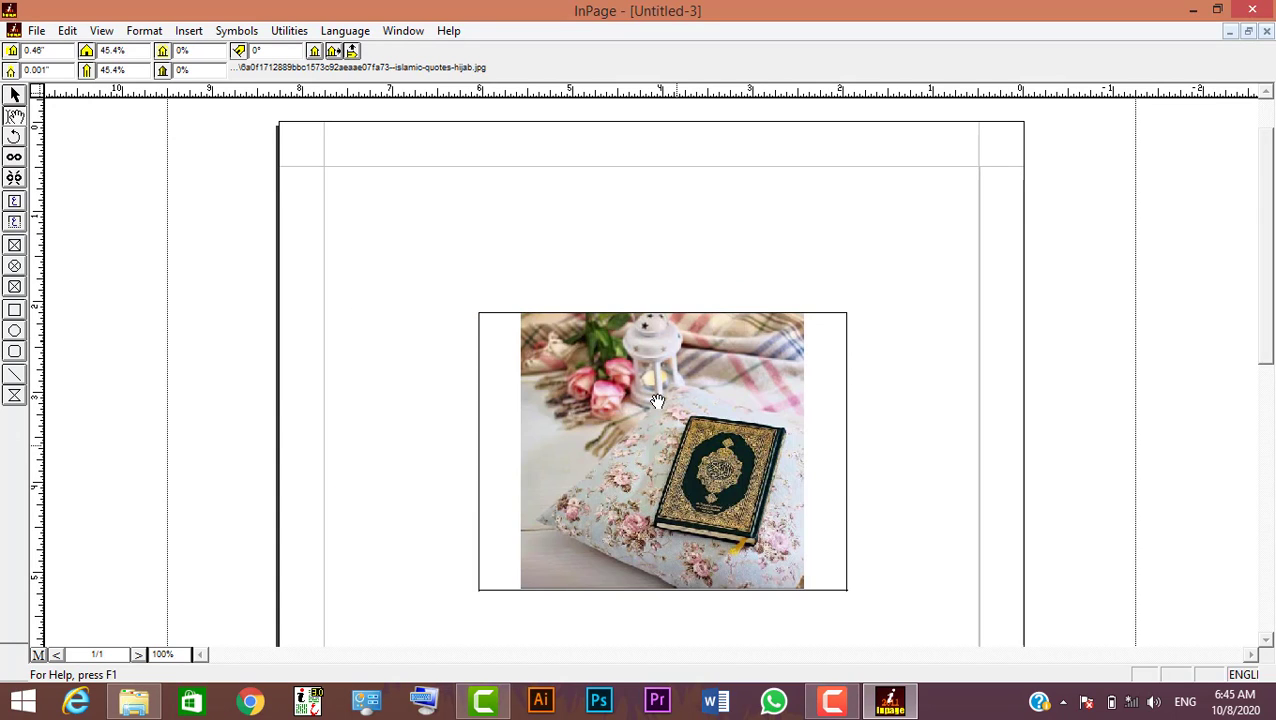
# - Remove the picture from the box and import the image of the open Quran on a wooden stand, with the preview turned on
pyautogui.press('Delete')
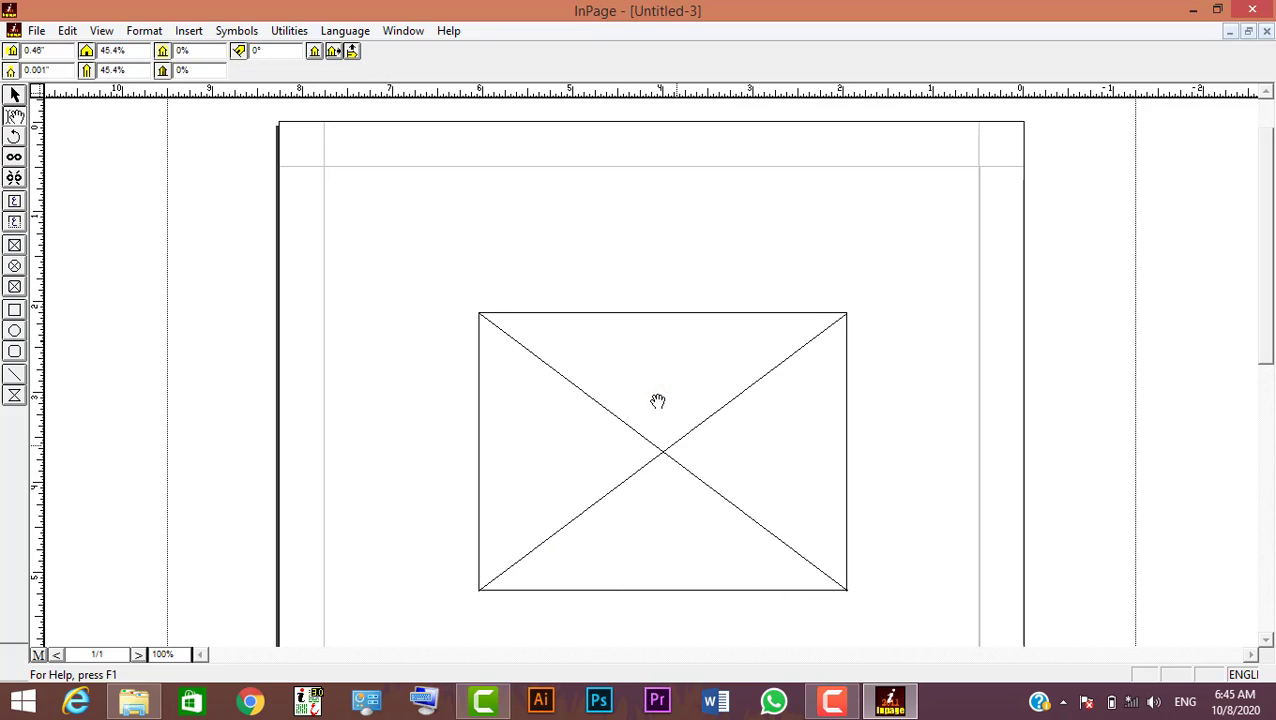
pyautogui.click(189, 32)
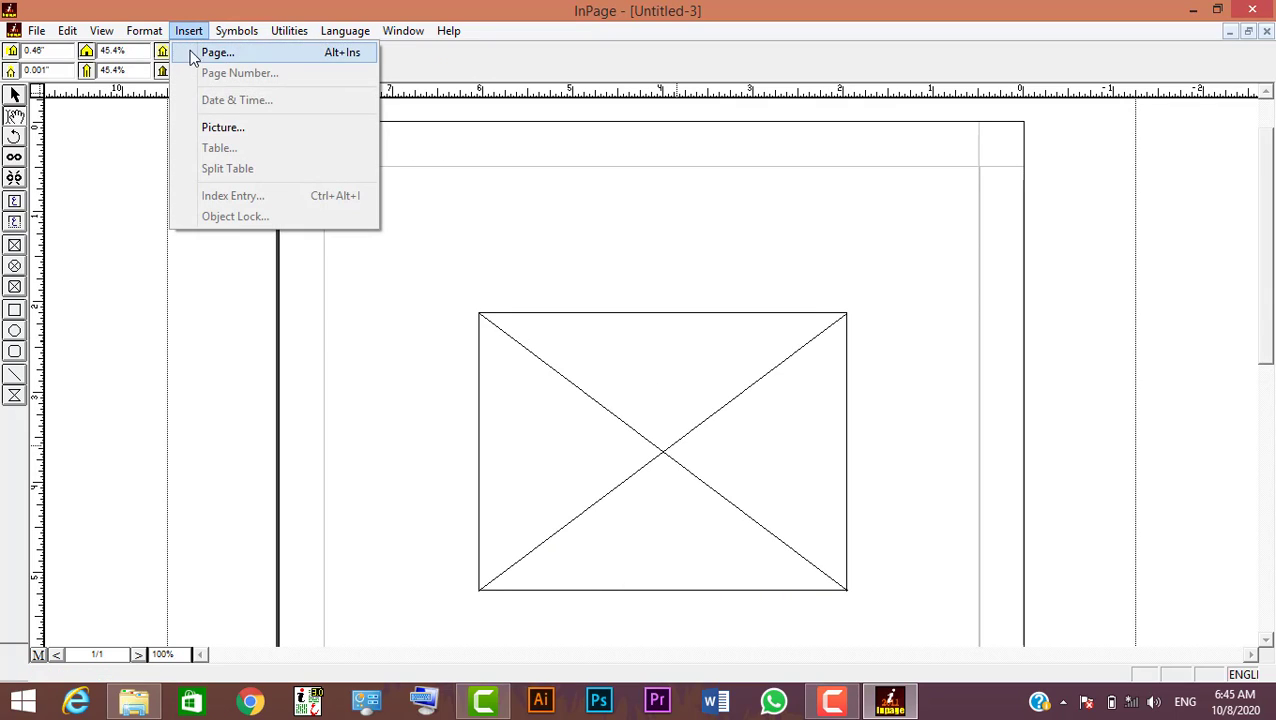
pyautogui.click(222, 130)
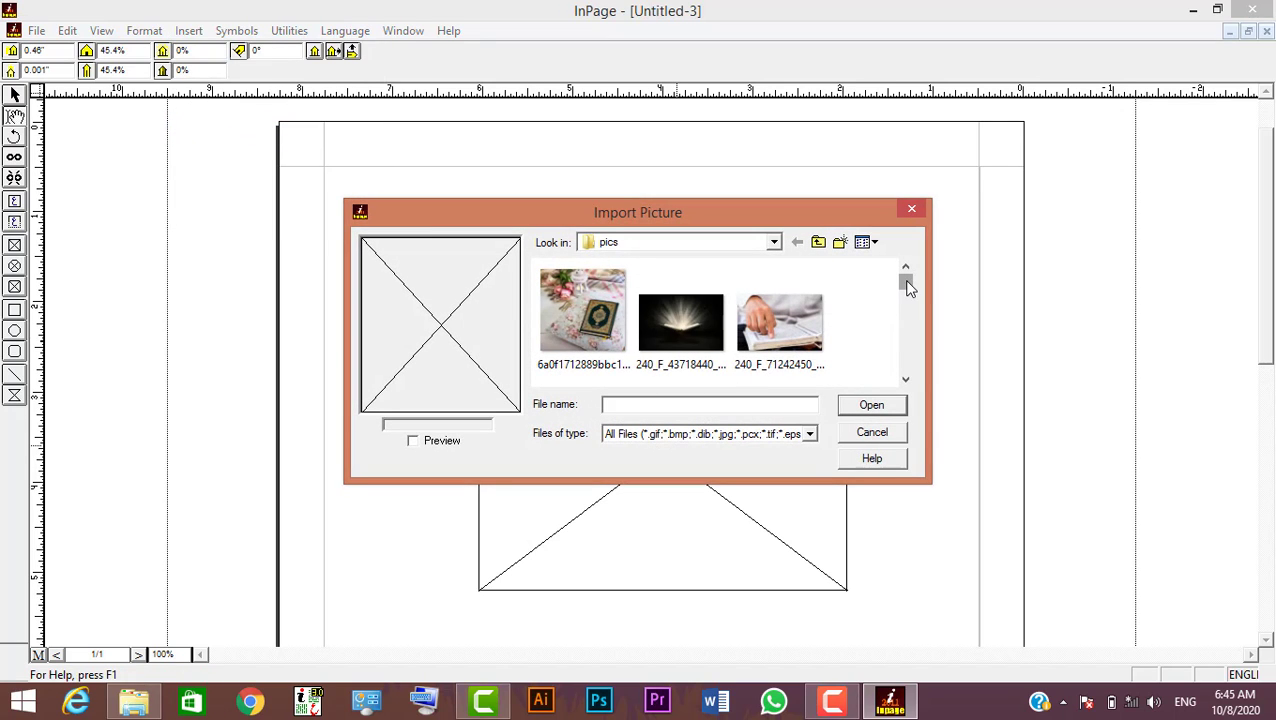
pyautogui.moveTo(906, 284); pyautogui.dragTo(907, 298)
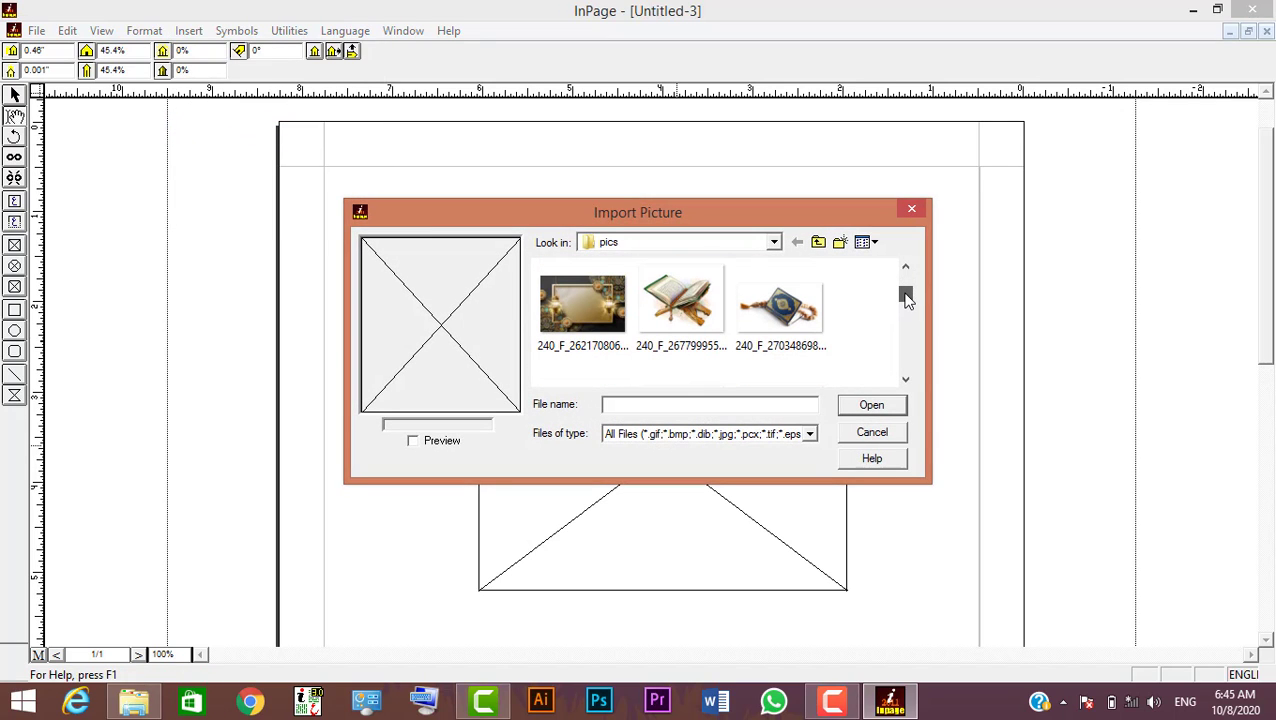
pyautogui.click(676, 298)
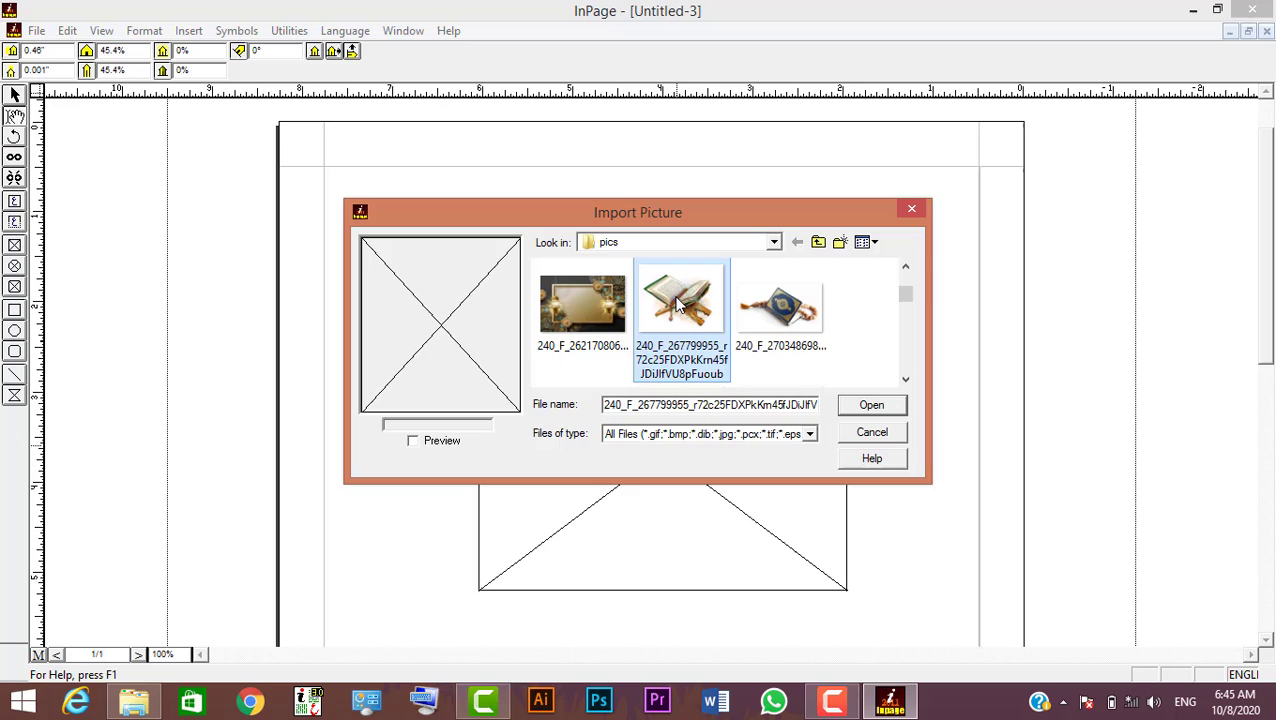
pyautogui.click(421, 444)
pyautogui.click(886, 410)
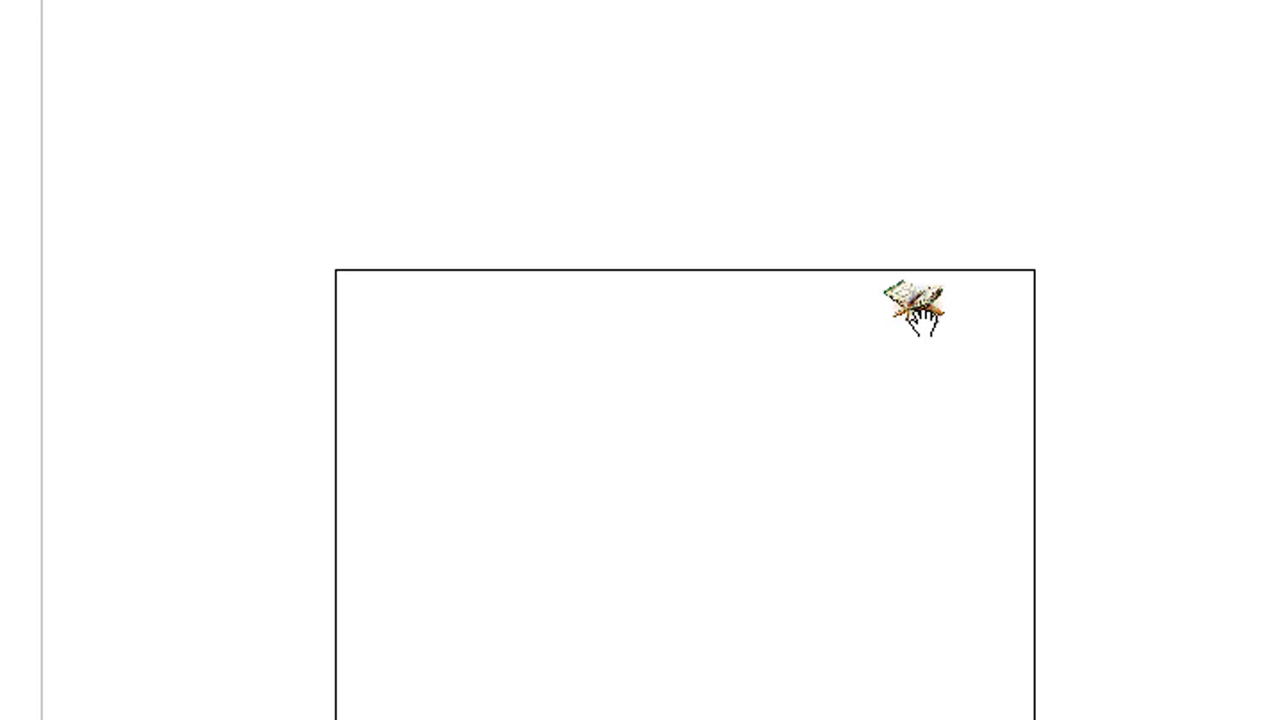
# - Replace the open-Quran picture in the box with the Quran-on-pillow image, with the preview turned on
pyautogui.press('Delete')
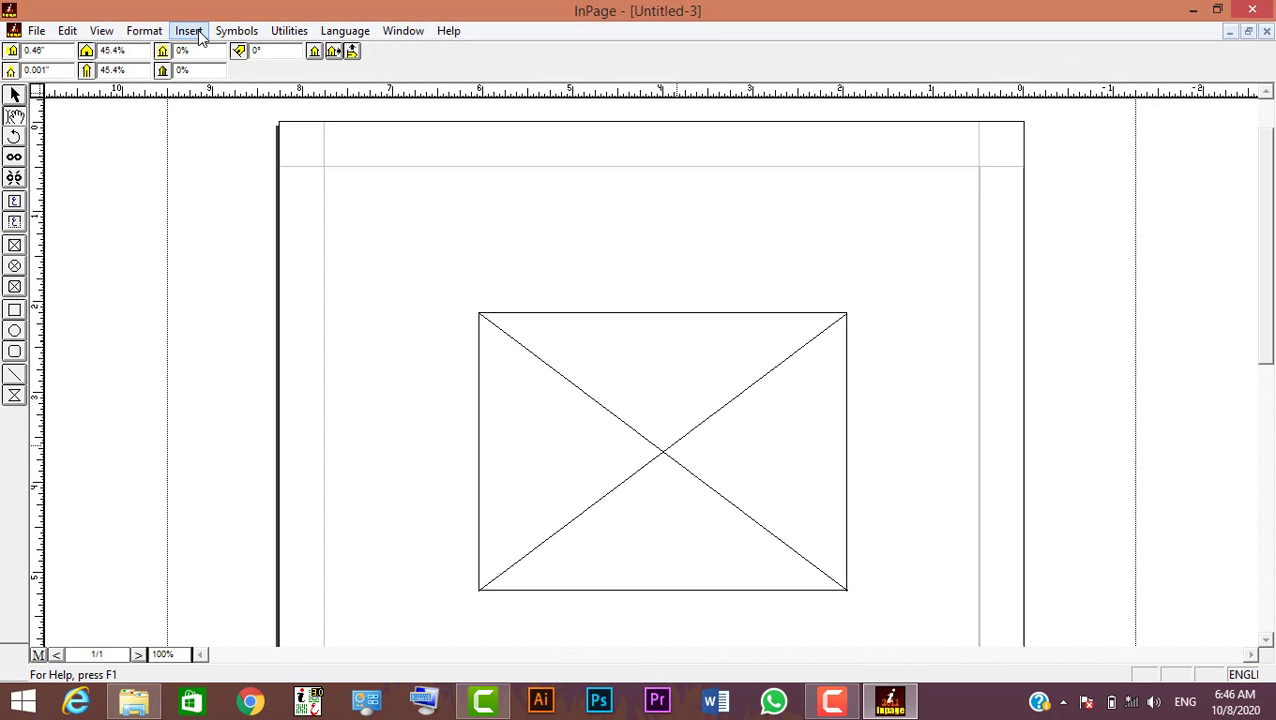
pyautogui.click(197, 34)
pyautogui.click(188, 32)
pyautogui.click(184, 34)
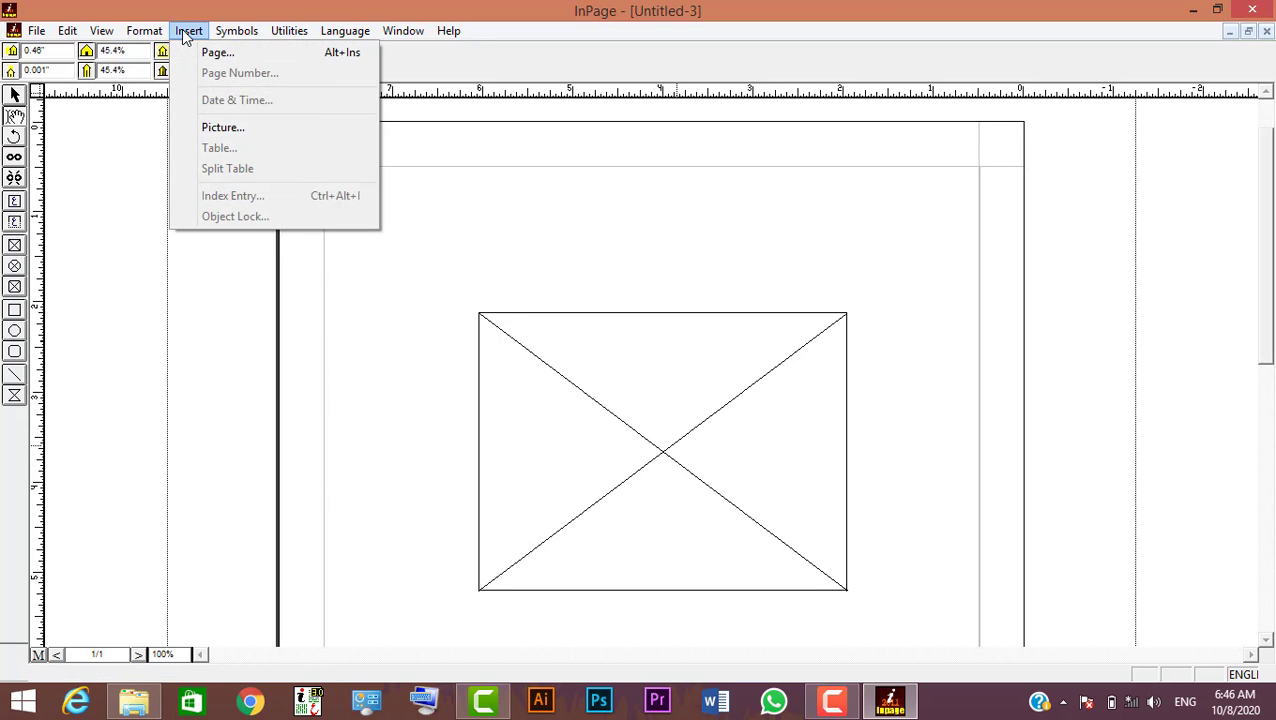
pyautogui.click(240, 134)
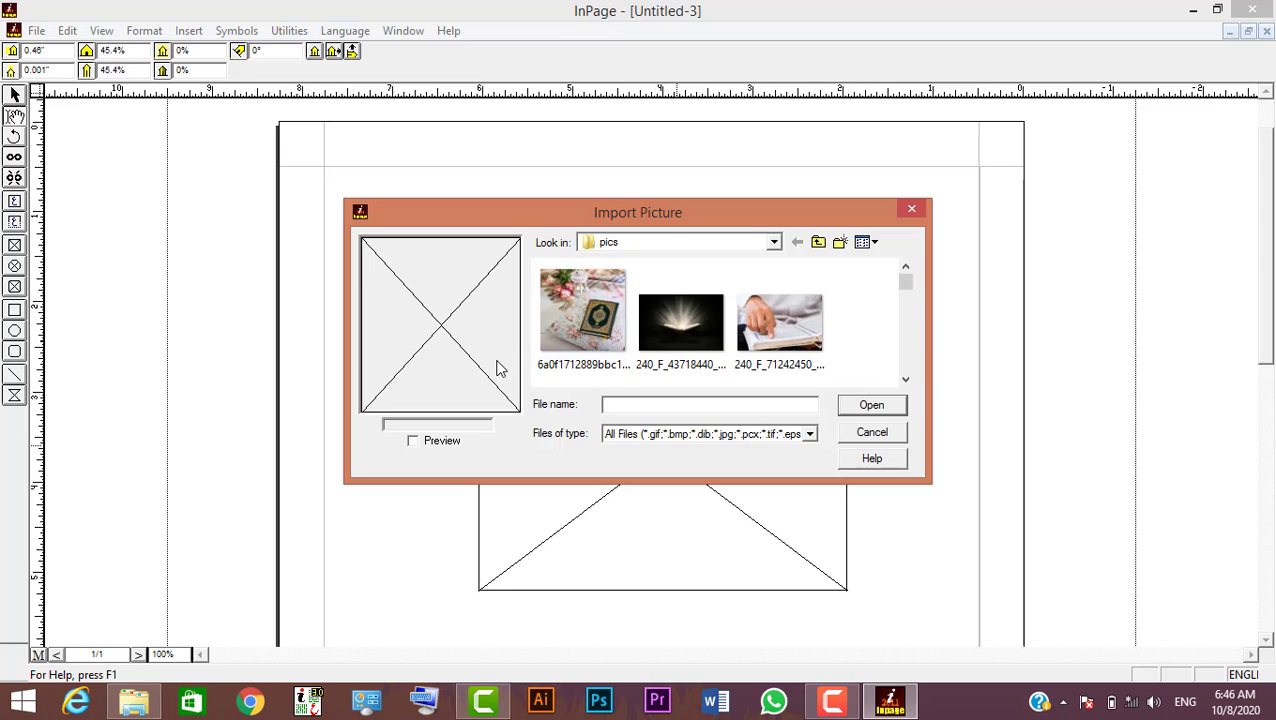
pyautogui.click(414, 441)
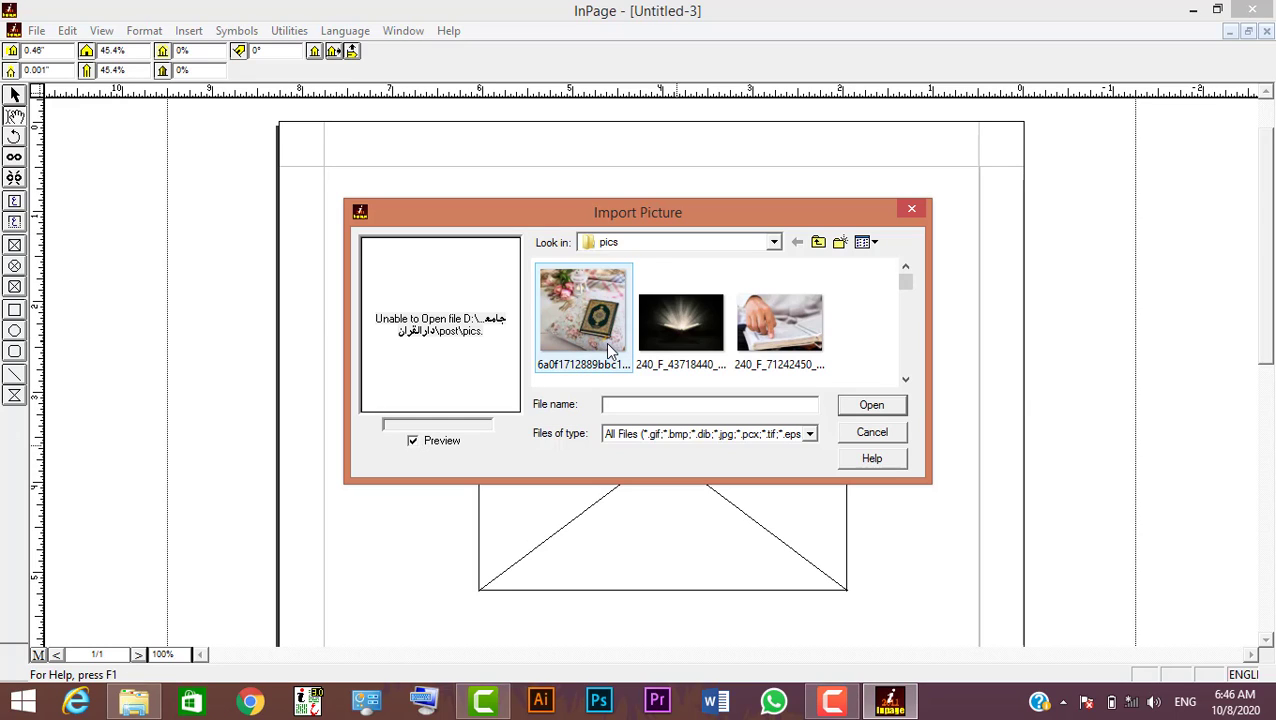
pyautogui.click(613, 348)
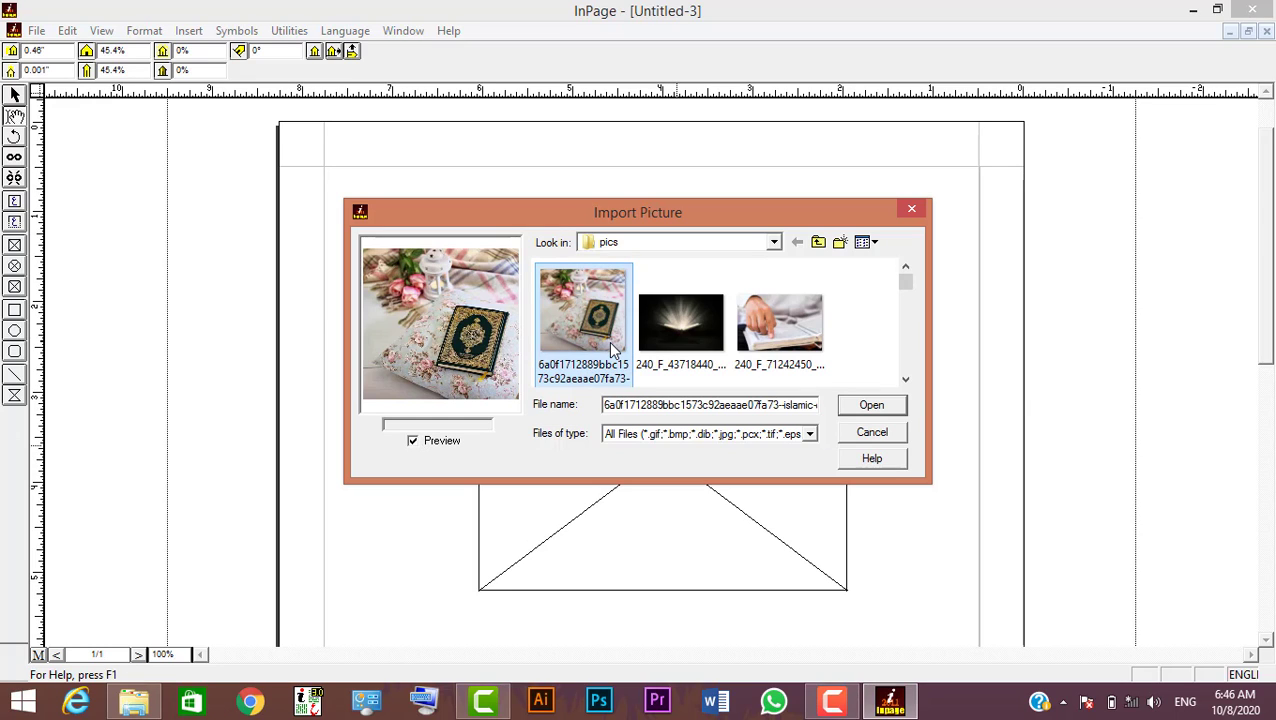
pyautogui.click(879, 404)
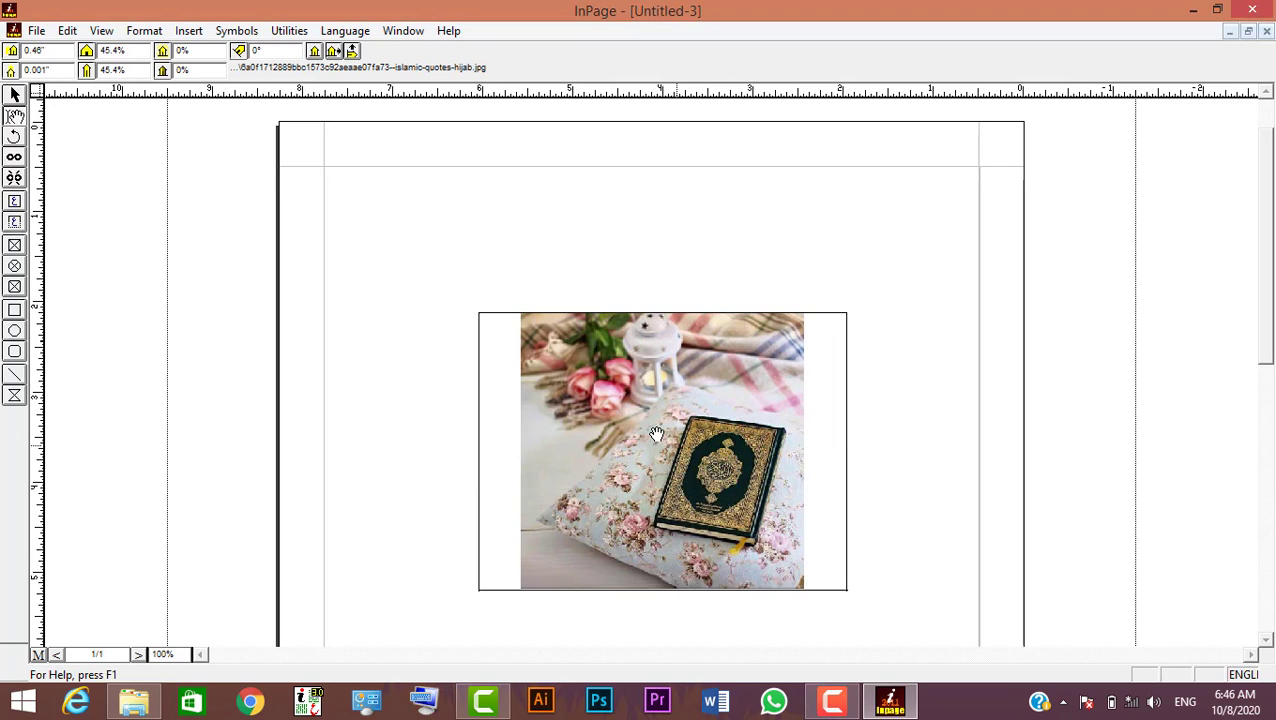
# - Scale the picture inside its box to 50% in both directions and shift it to about 0.262" horizontally and -0.03" vertically
pyautogui.moveTo(656, 434); pyautogui.dragTo(624, 436)
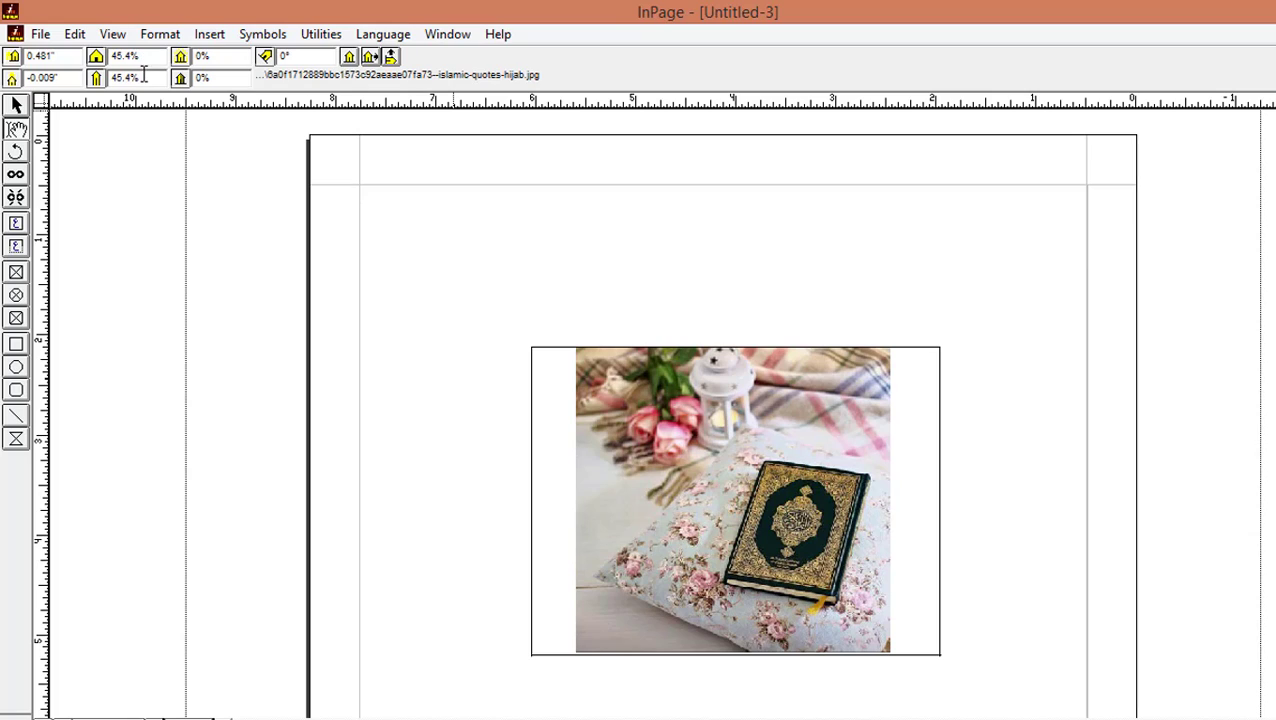
pyautogui.moveTo(145, 56); pyautogui.dragTo(112, 56)
pyautogui.write('50')
pyautogui.moveTo(142, 77); pyautogui.dragTo(99, 80)
pyautogui.write('5')
pyautogui.press('Return')
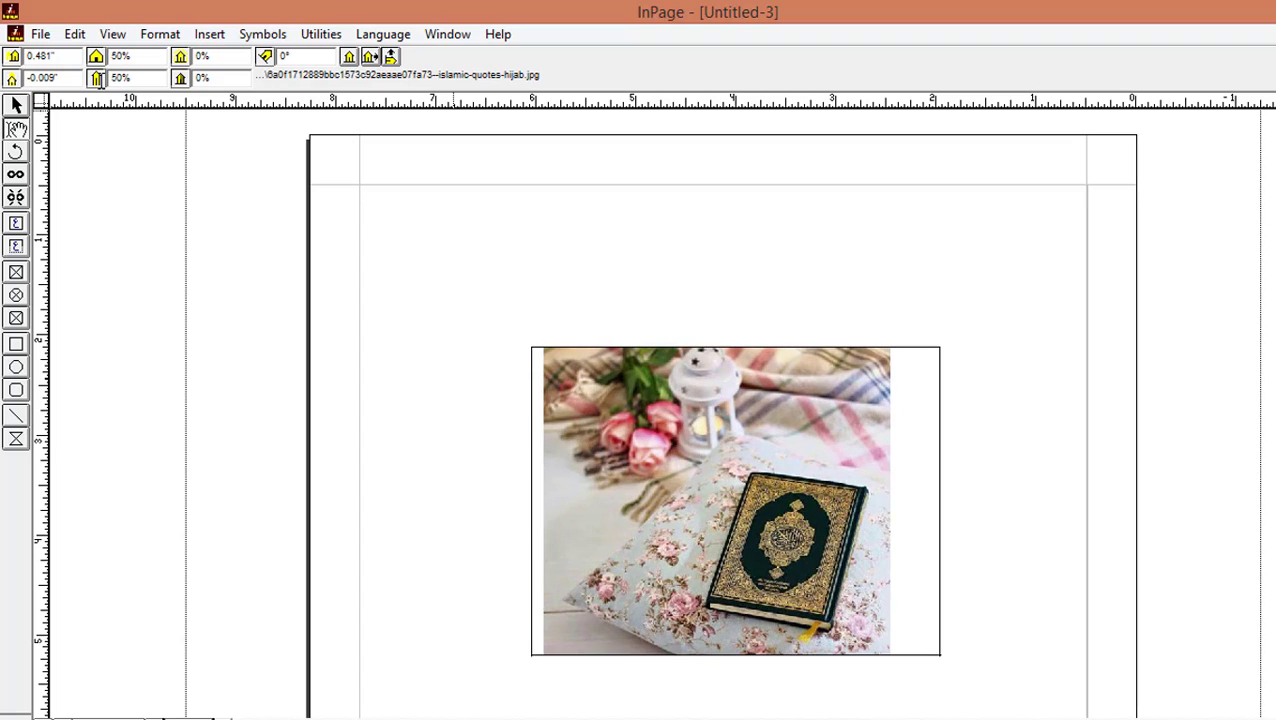
pyautogui.moveTo(704, 495)
pyautogui.mouseDown()
pyautogui.moveTo(742, 492)
pyautogui.moveTo(726, 492)
pyautogui.mouseUp()
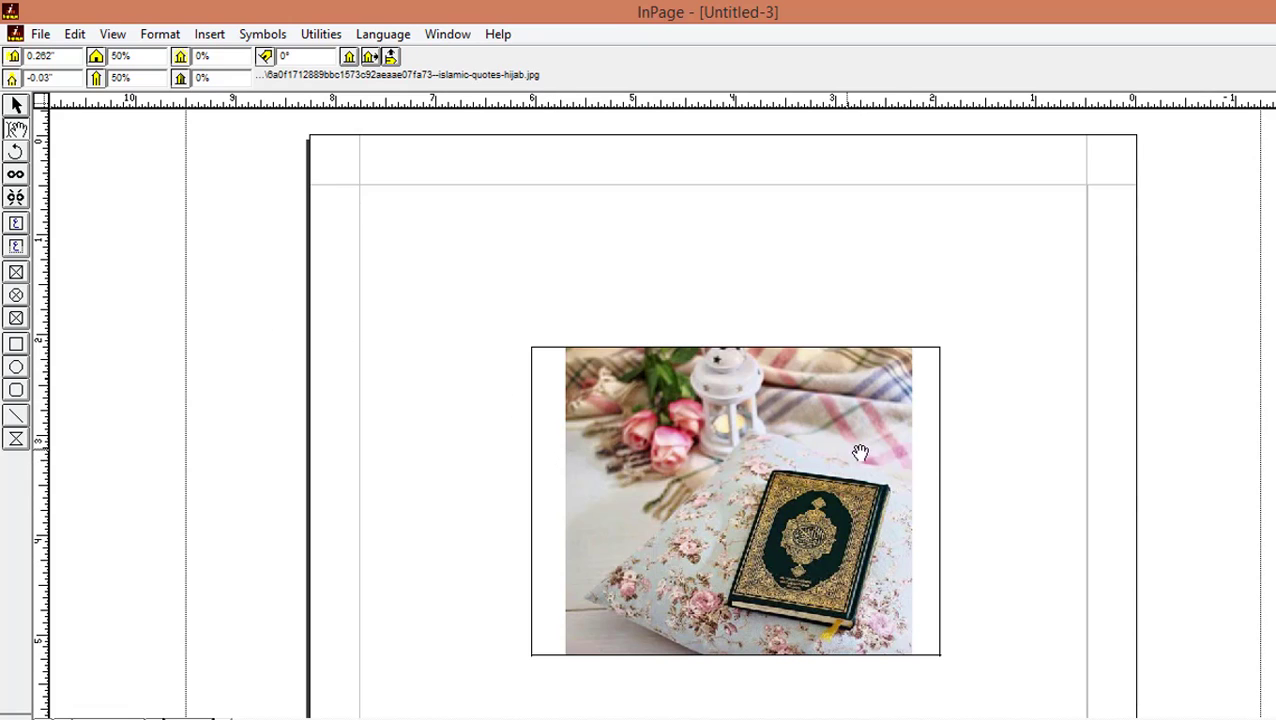
# - Select the picture box and give it a red border of diamond-shaped dots, 5 pt thick
pyautogui.click(16, 106)
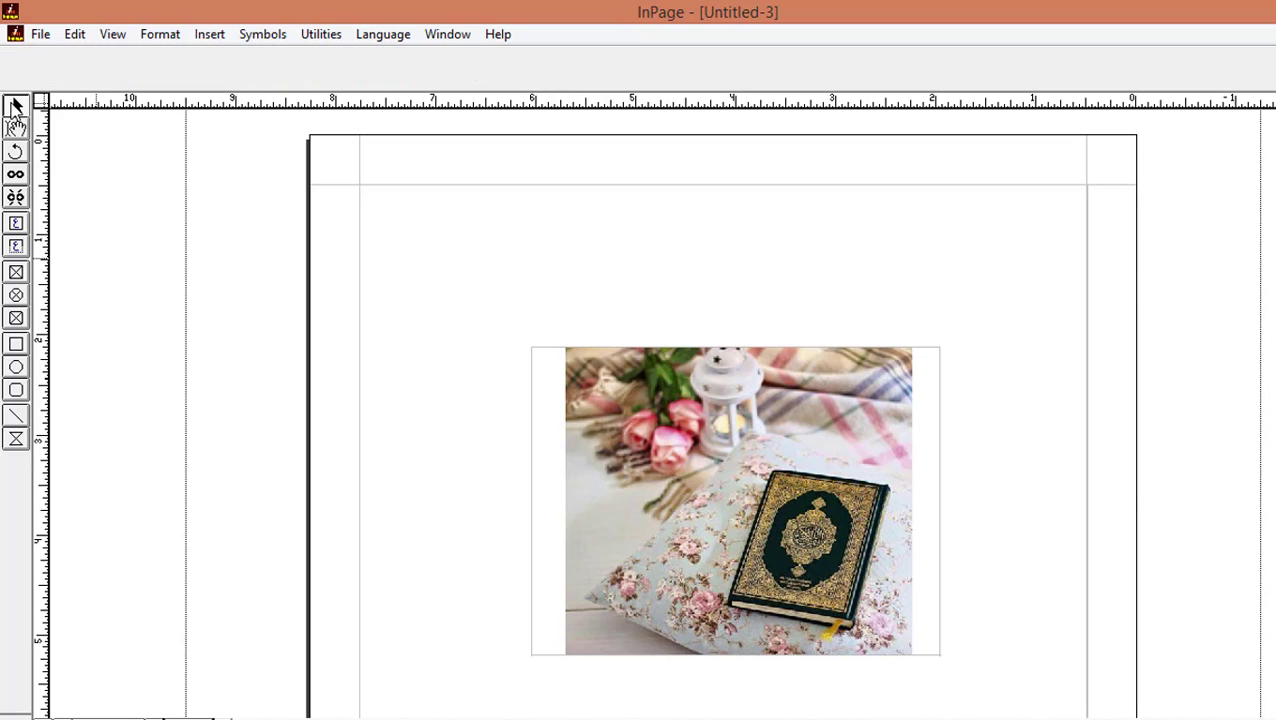
pyautogui.click(571, 425)
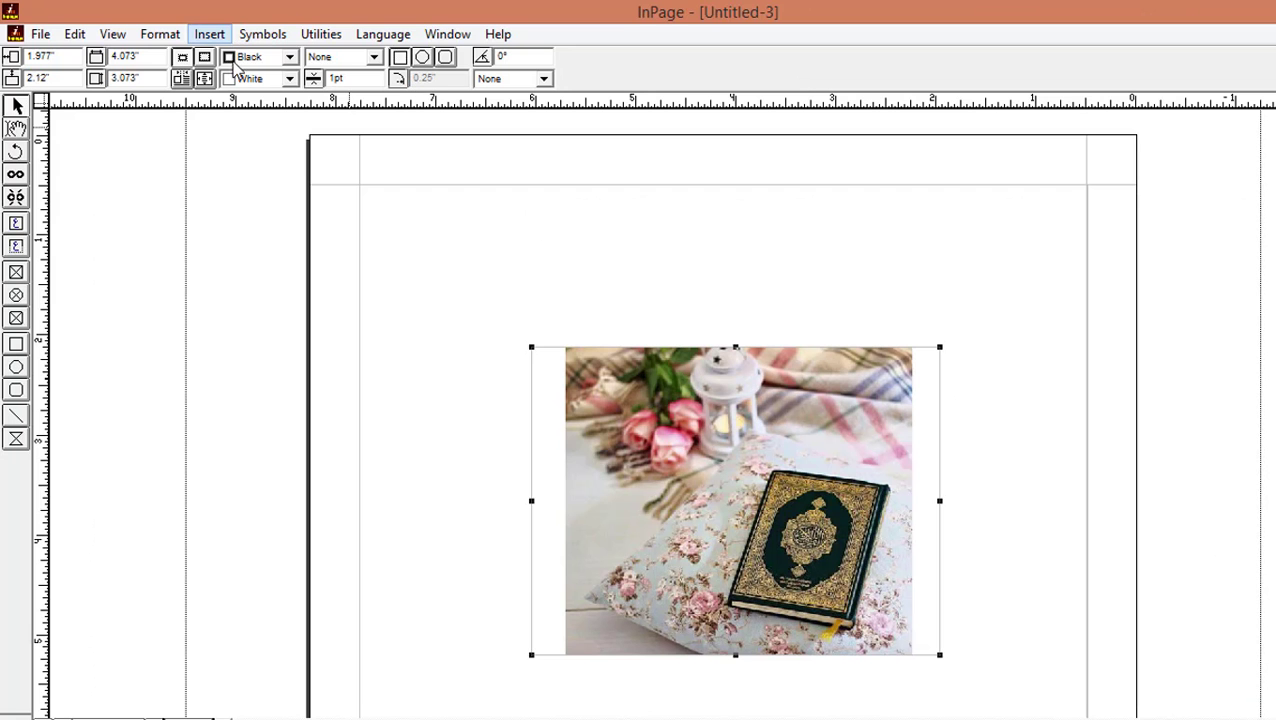
pyautogui.click(289, 57)
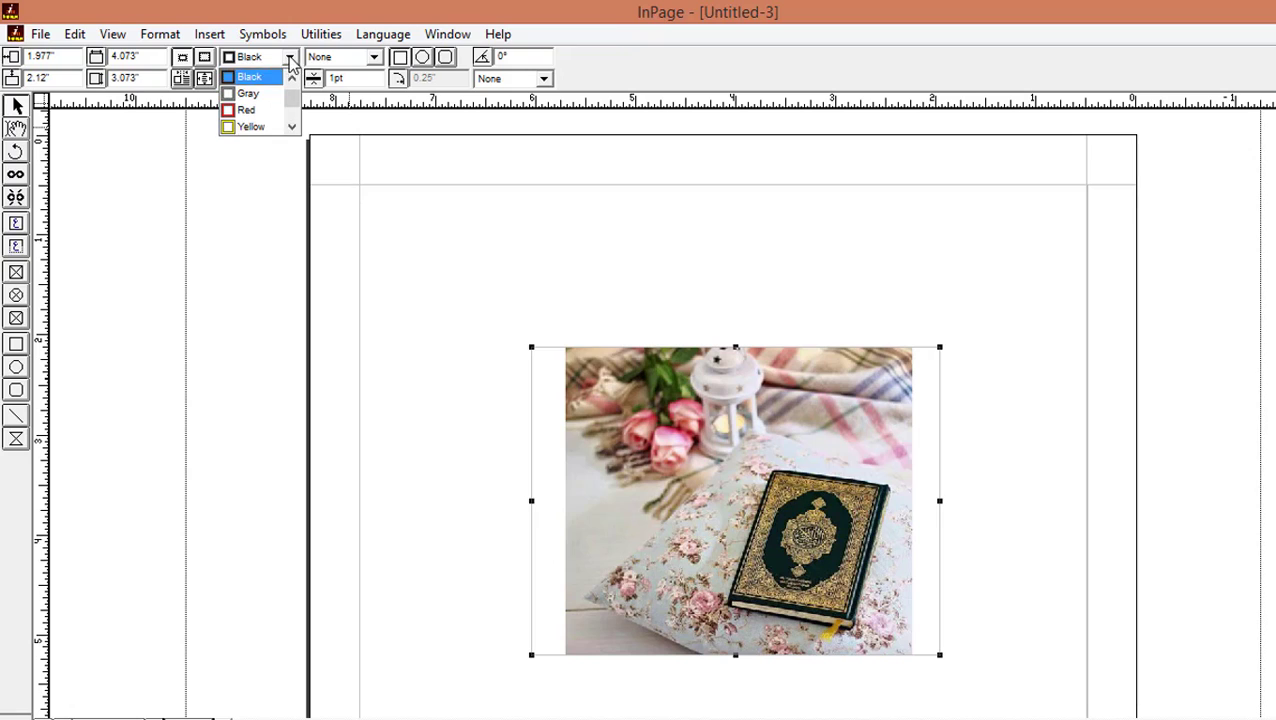
pyautogui.click(263, 112)
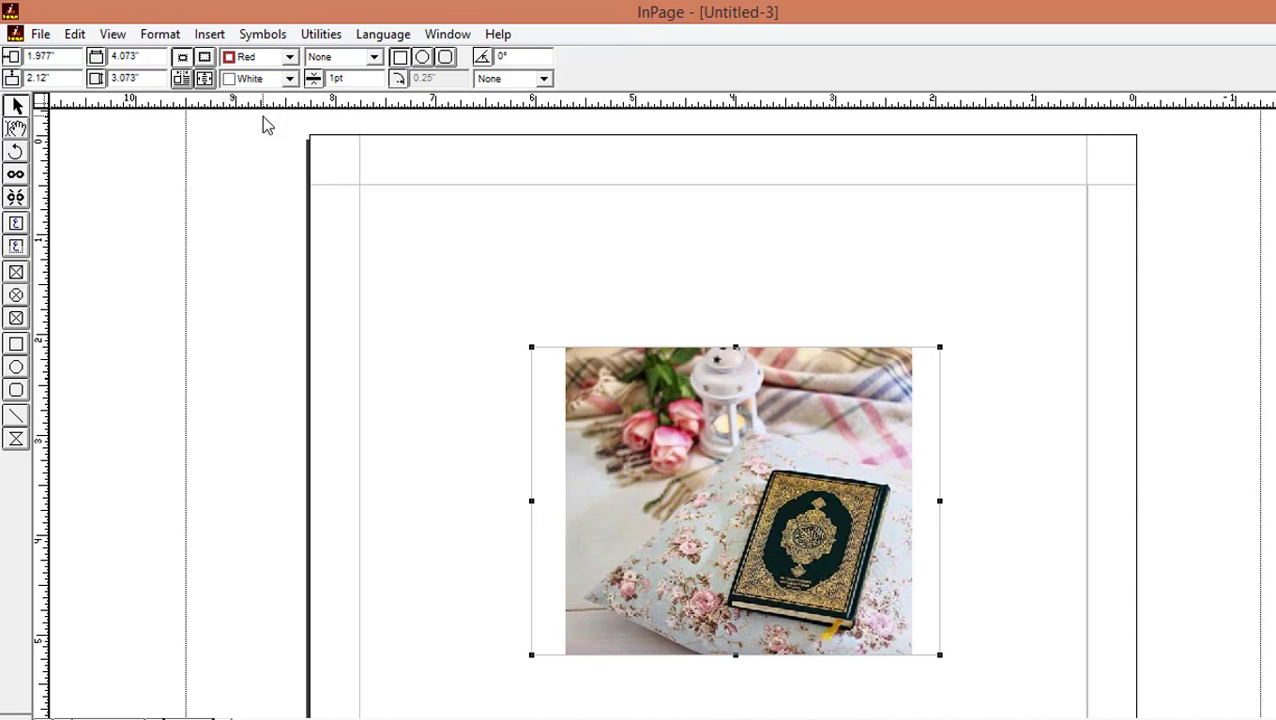
pyautogui.click(374, 58)
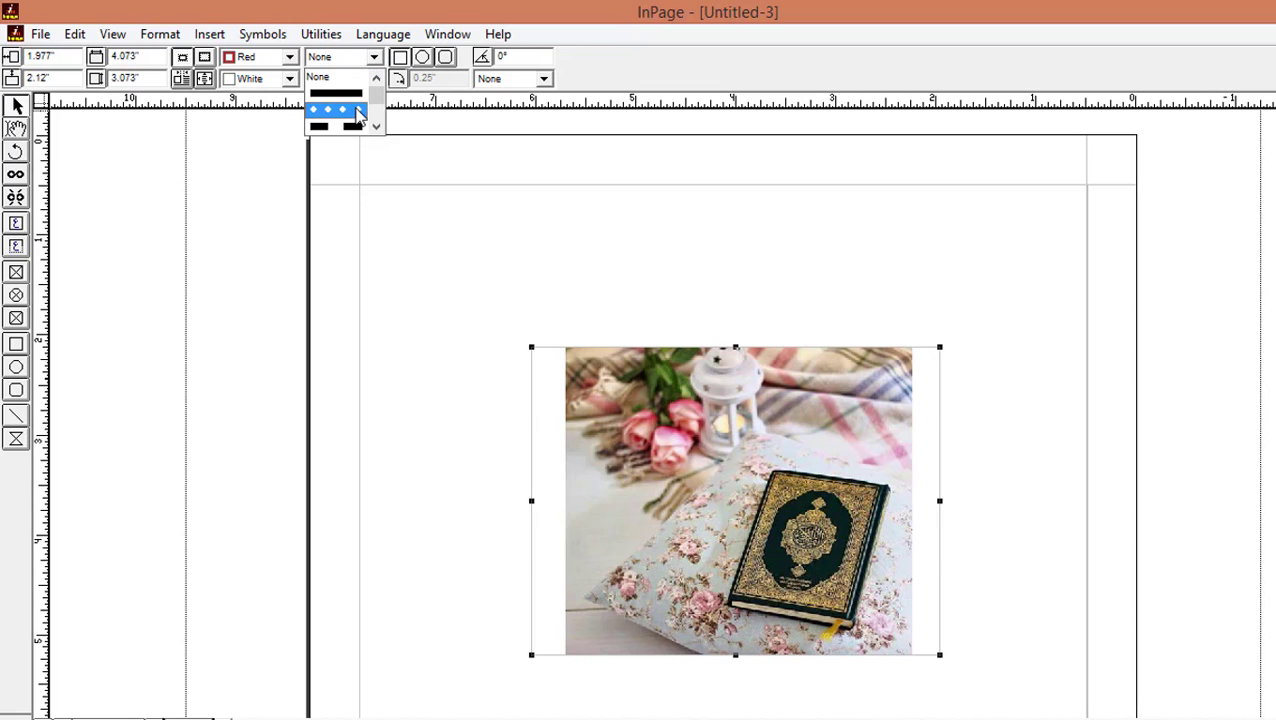
pyautogui.click(358, 112)
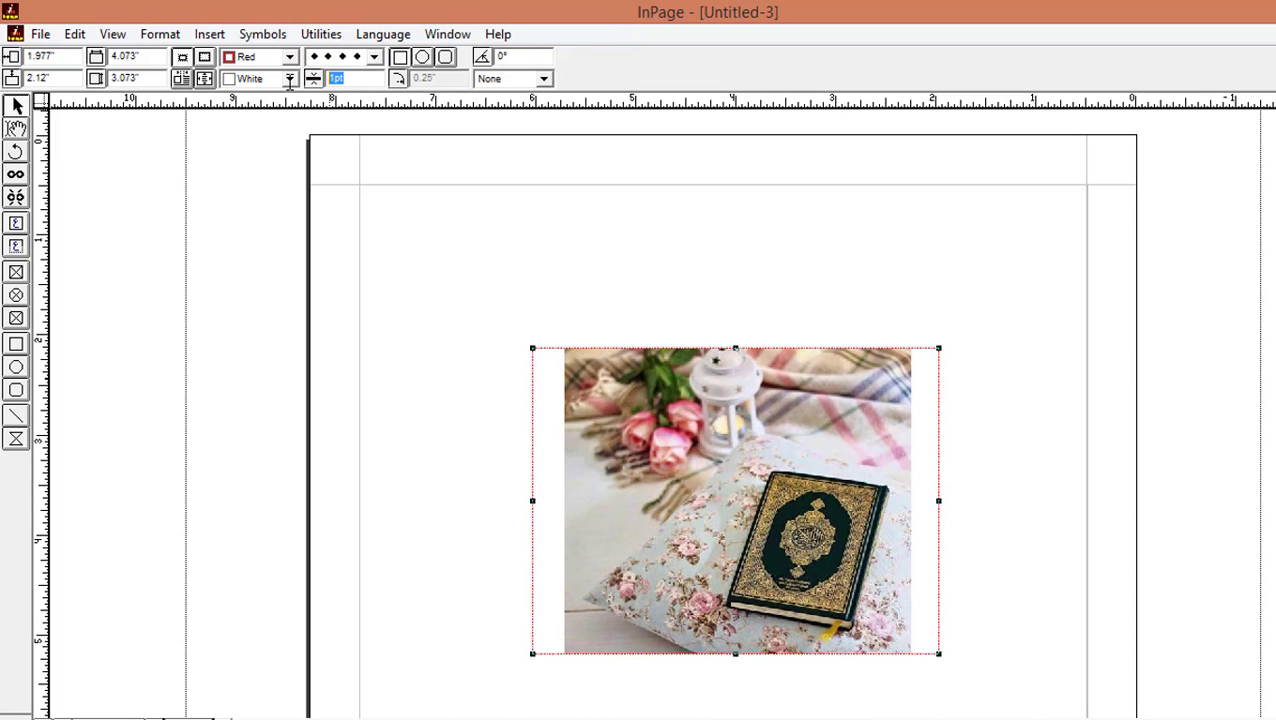
pyautogui.write('5')
pyautogui.press('Return')
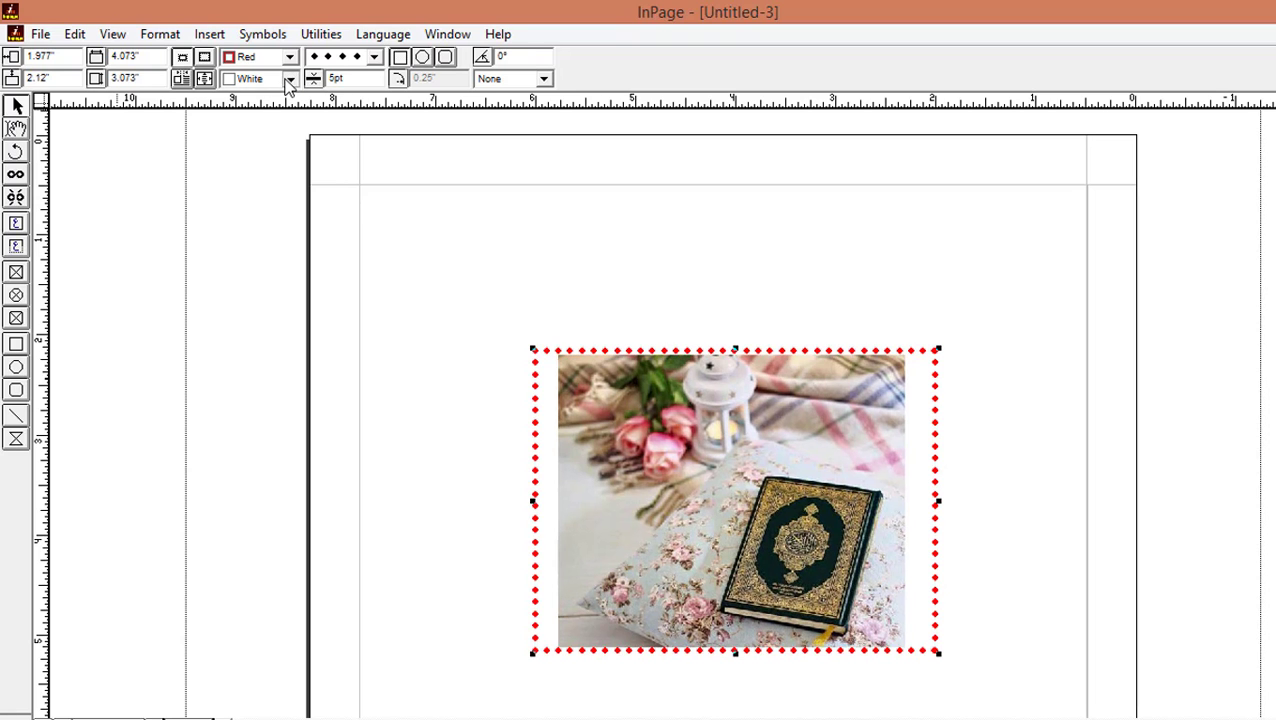
# - Try a gray fill on the picture box, nudge the box to about 1.935" horizontally, and set its fill to yellow
pyautogui.click(289, 79)
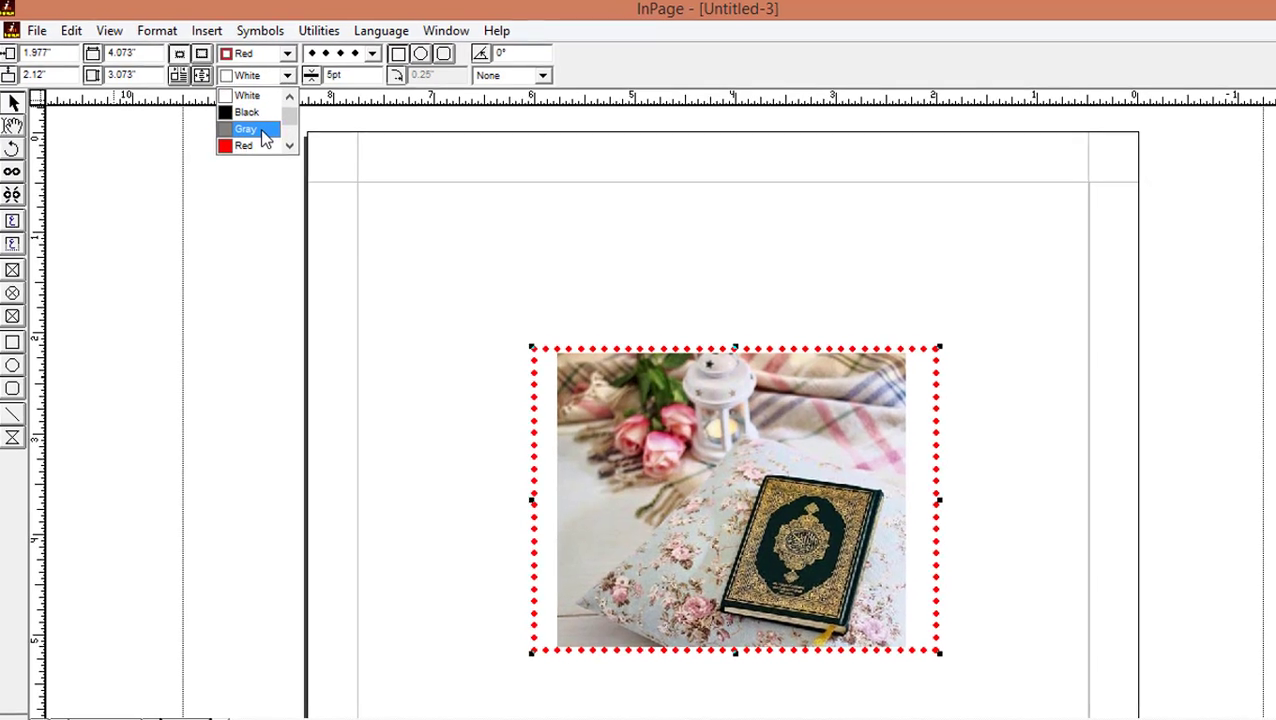
pyautogui.click(266, 134)
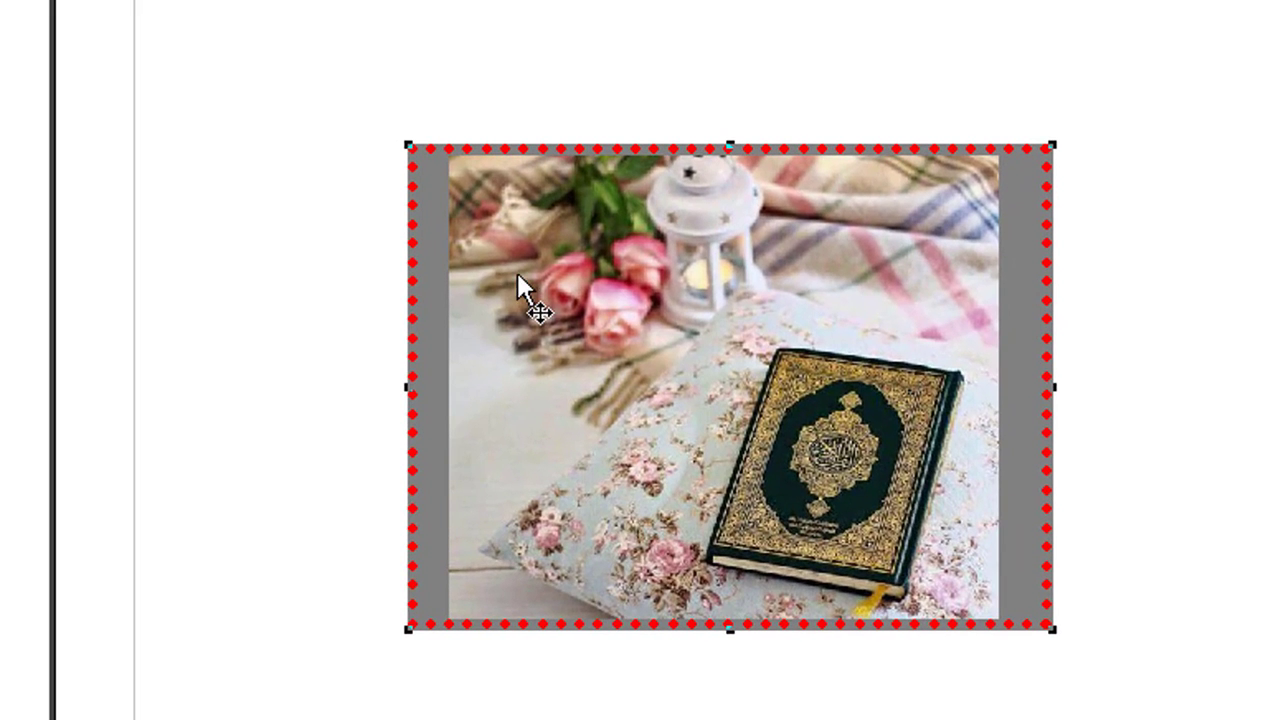
pyautogui.moveTo(589, 362)
pyautogui.mouseDown()
pyautogui.moveTo(612, 365)
pyautogui.moveTo(596, 357)
pyautogui.mouseUp()
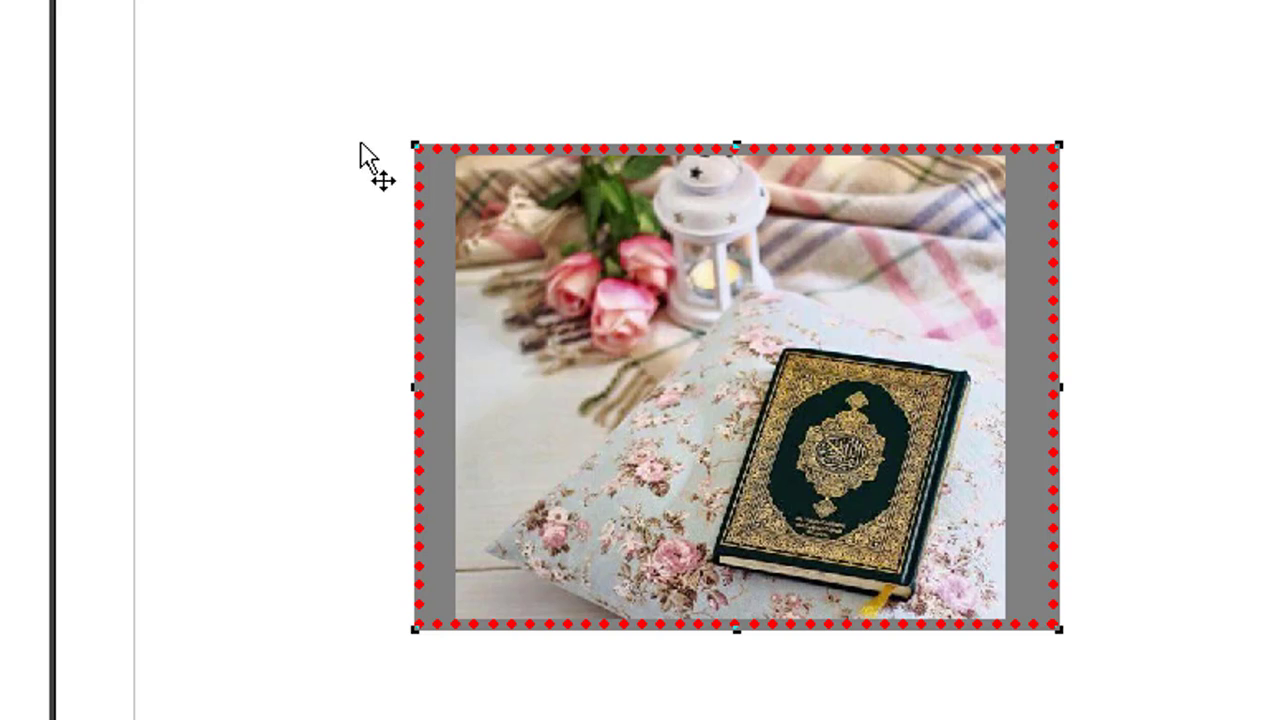
pyautogui.click(252, 59)
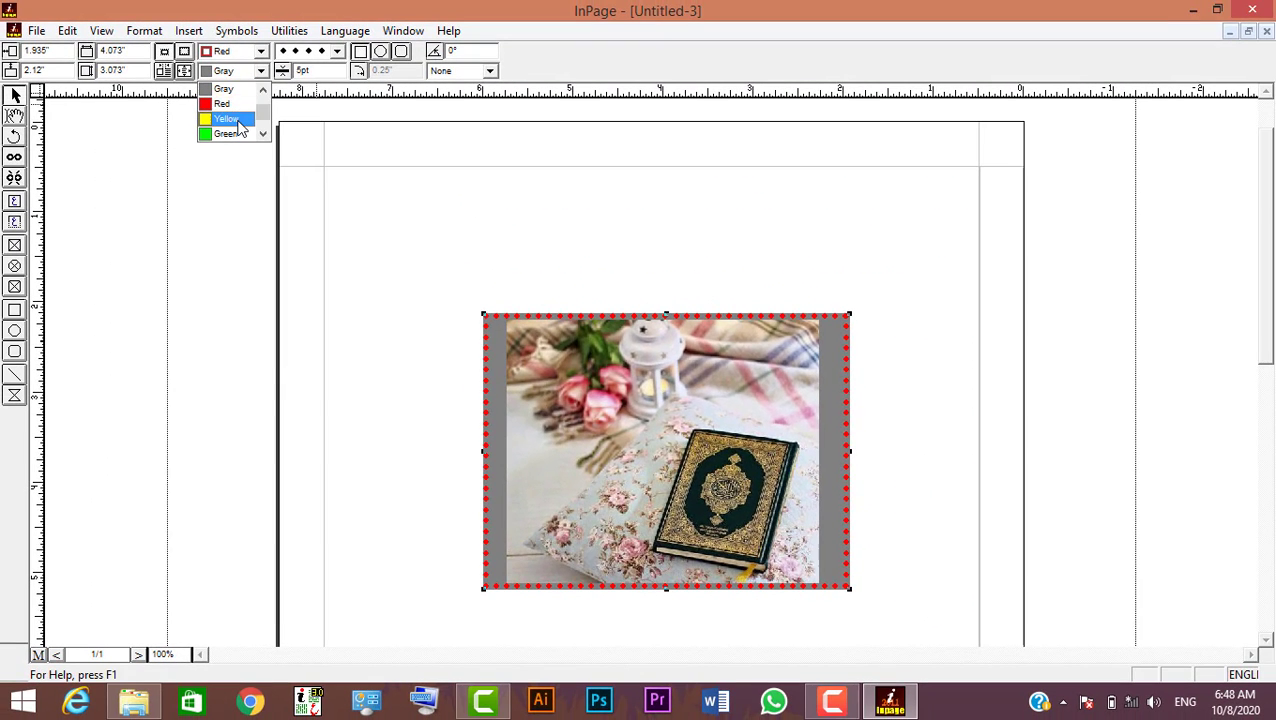
pyautogui.click(227, 119)
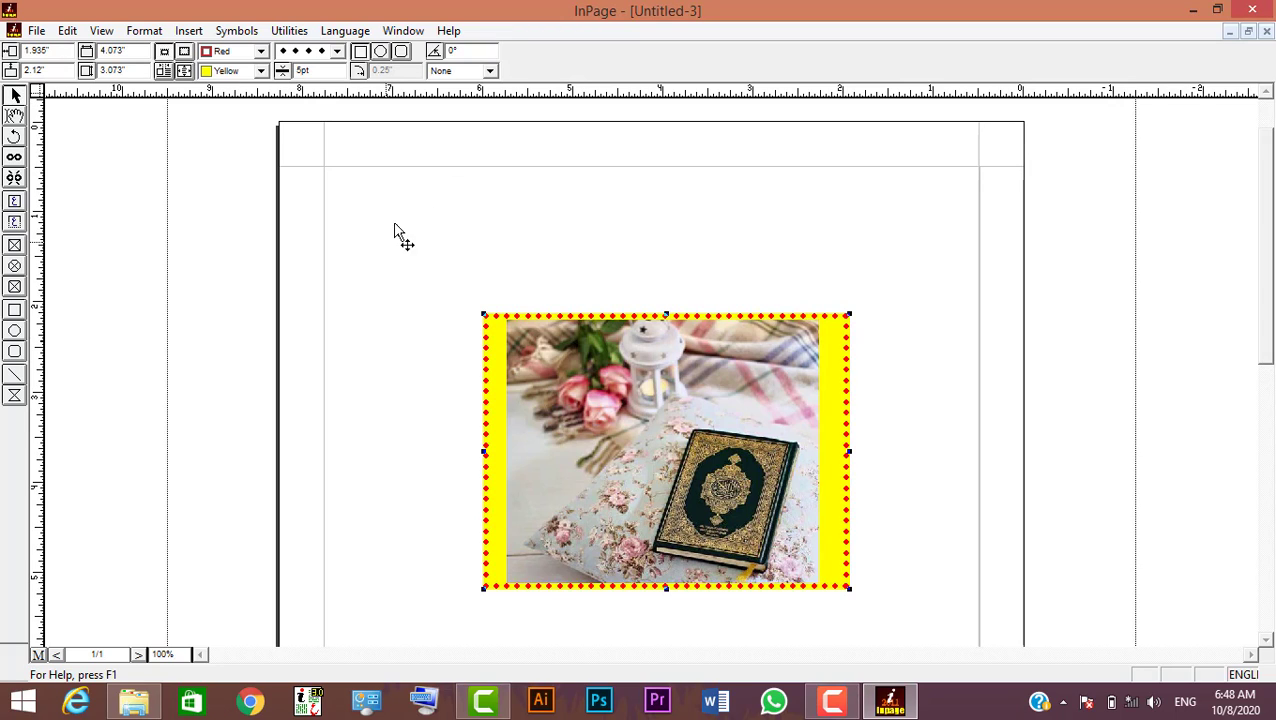
# - Try the ellipse and rounded rectangle shapes on the picture box, and return it to a rectangle
pyautogui.click(381, 52)
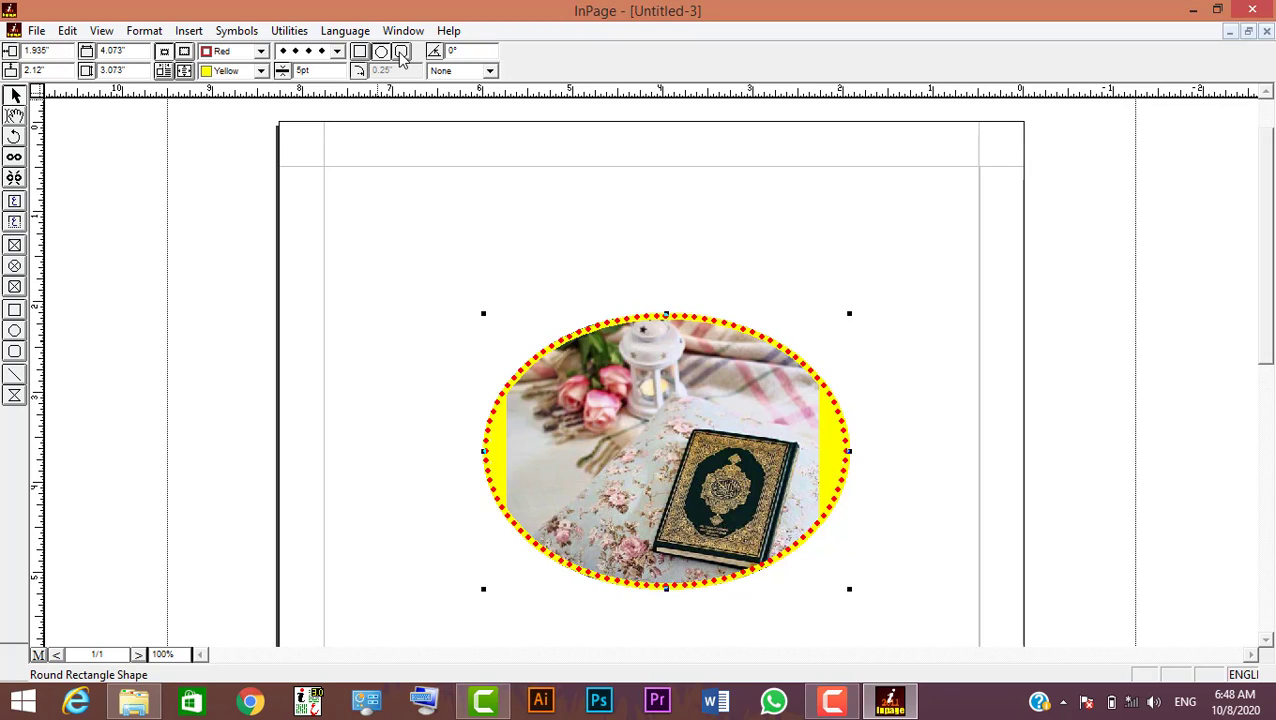
pyautogui.click(401, 52)
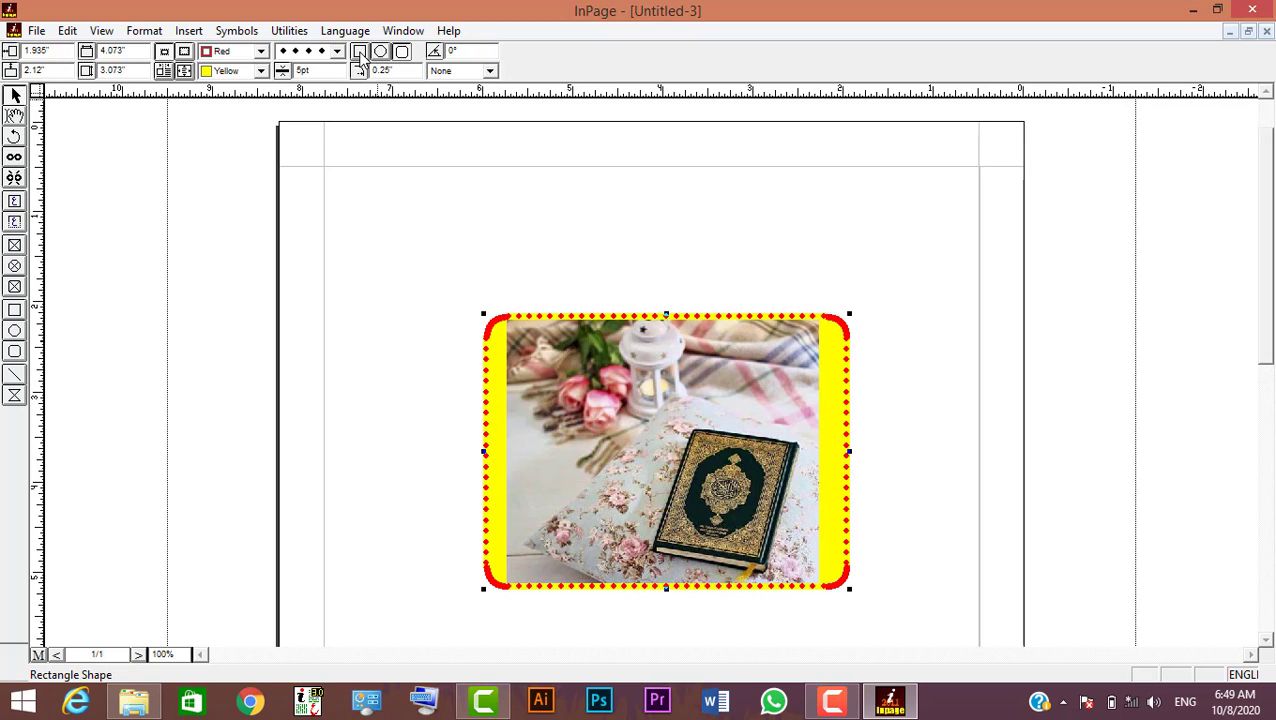
pyautogui.click(359, 51)
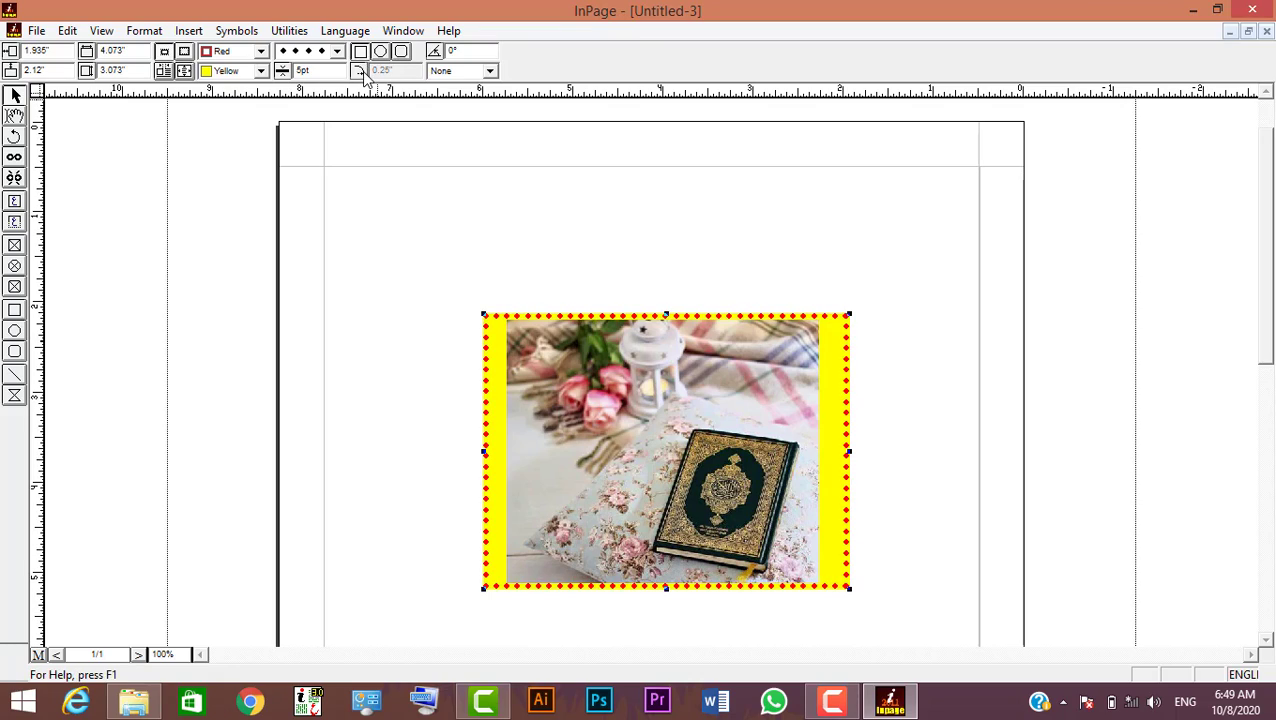
# - Change the picture box to an ellipse and export the selected object to the Desktop as the picture quran.gif
pyautogui.click(380, 51)
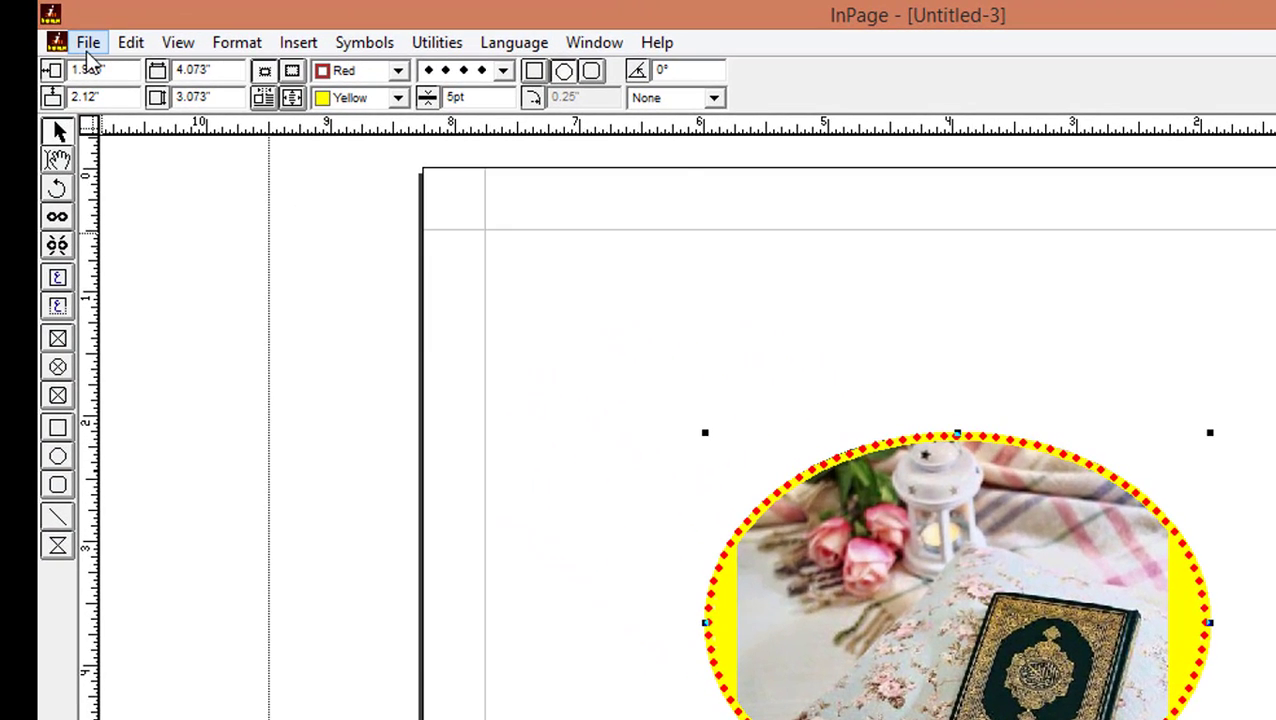
pyautogui.click(88, 45)
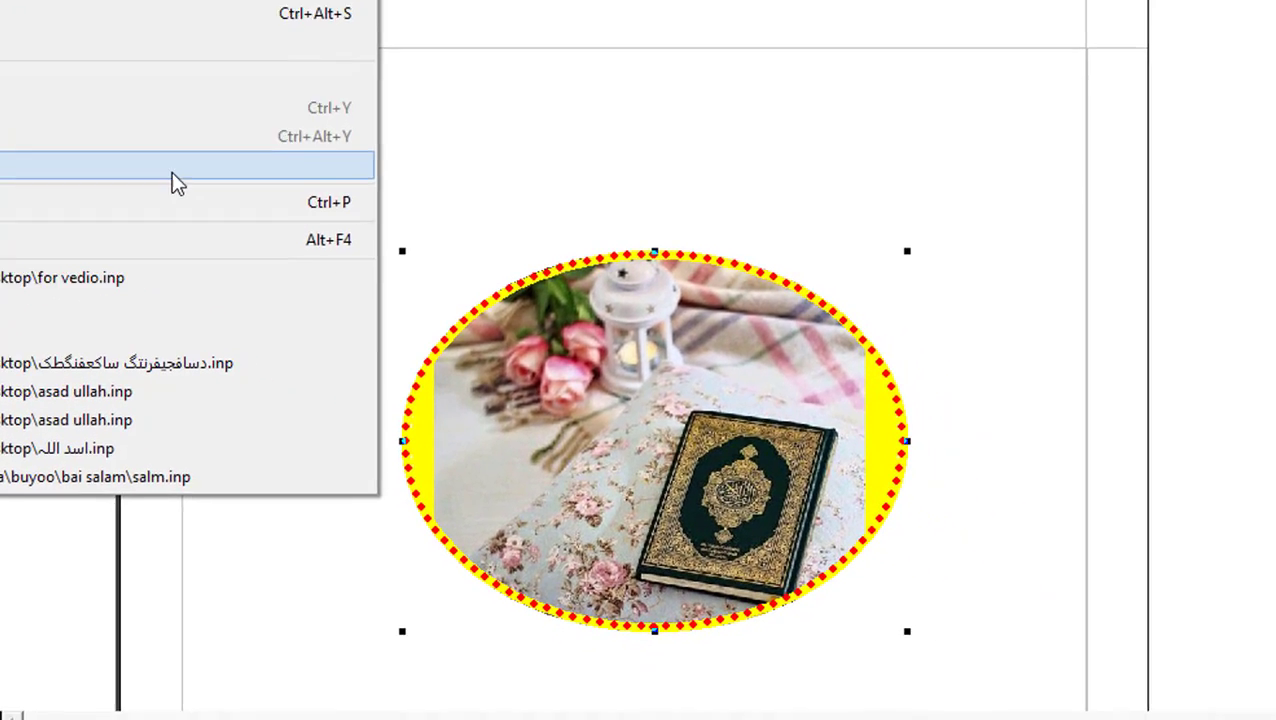
pyautogui.click(476, 357)
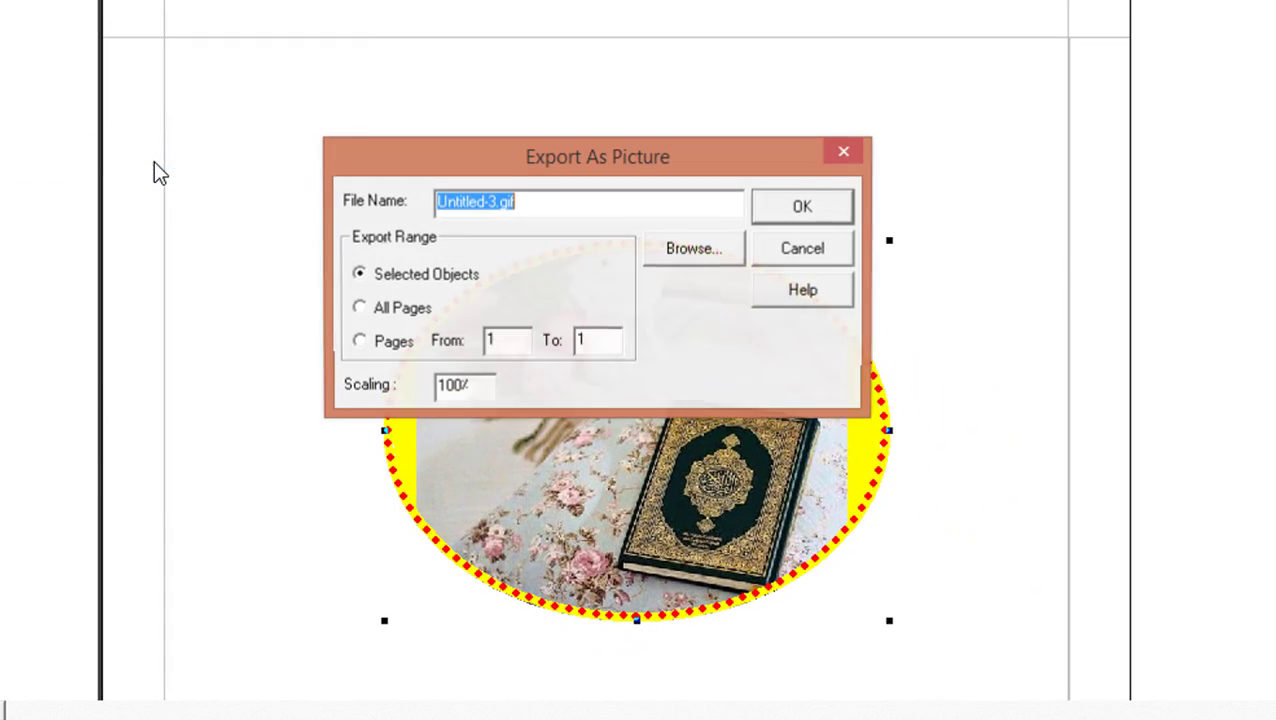
pyautogui.click(697, 257)
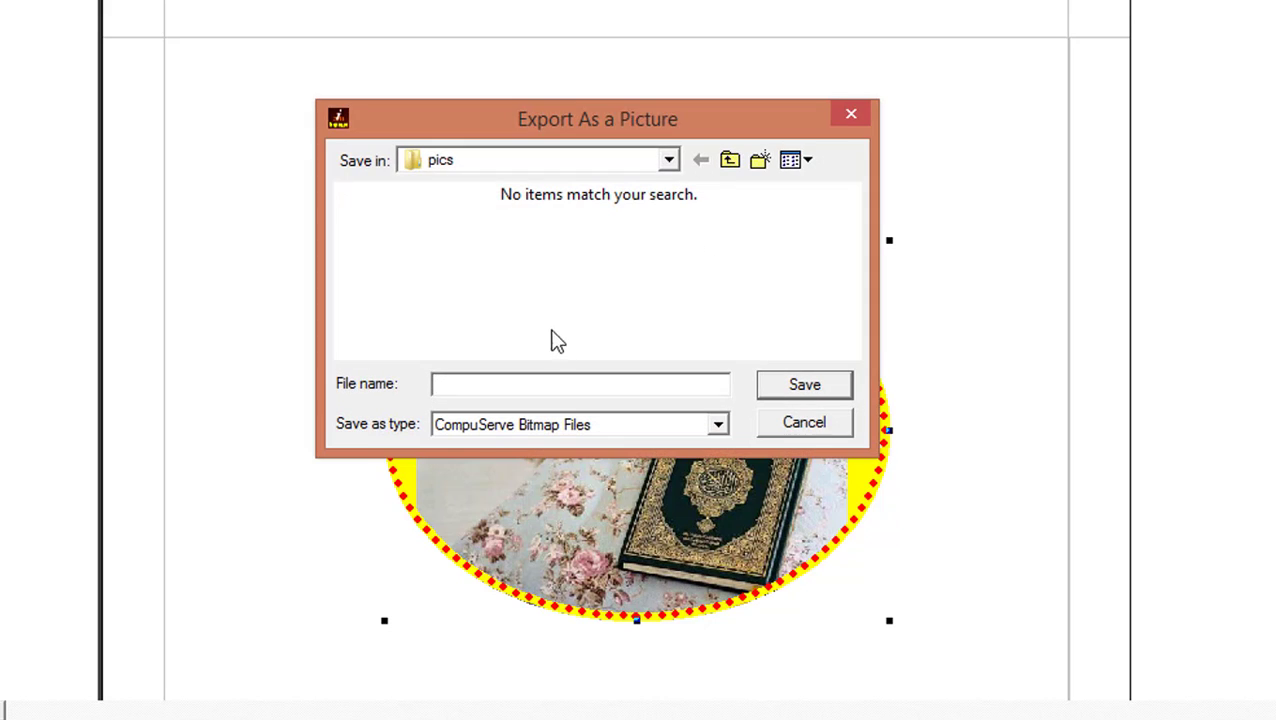
pyautogui.click(669, 162)
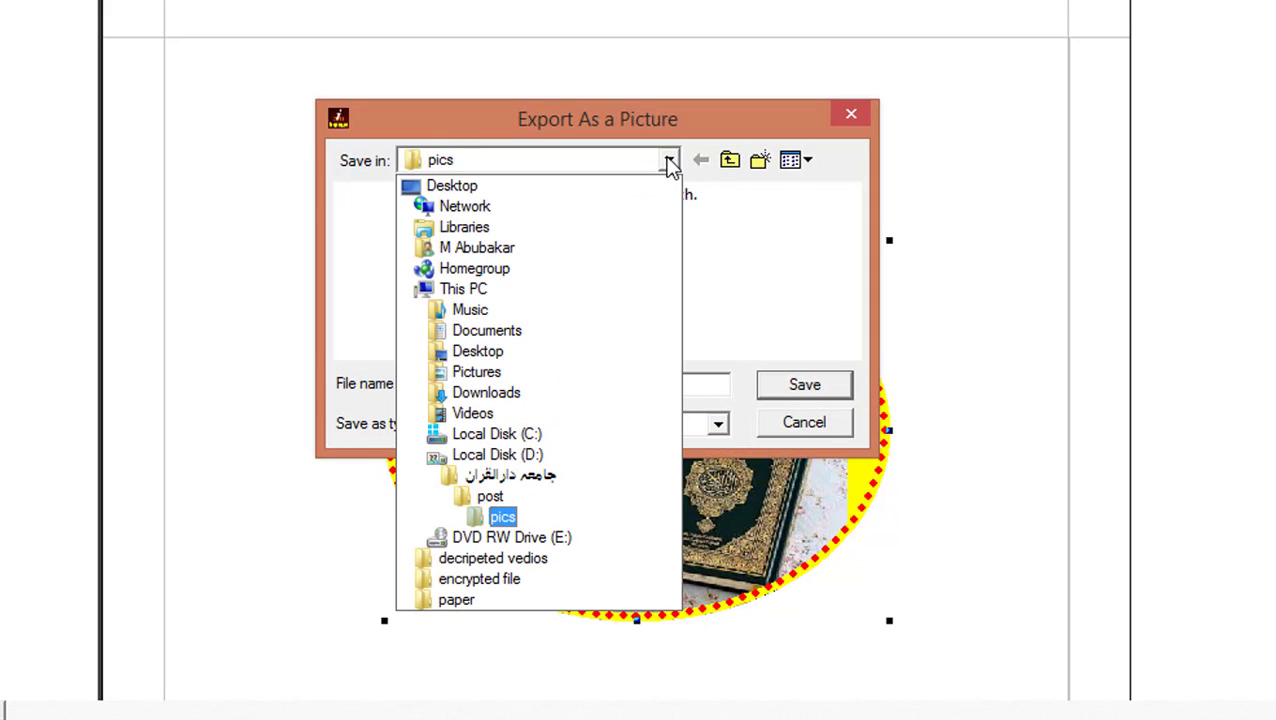
pyautogui.click(603, 190)
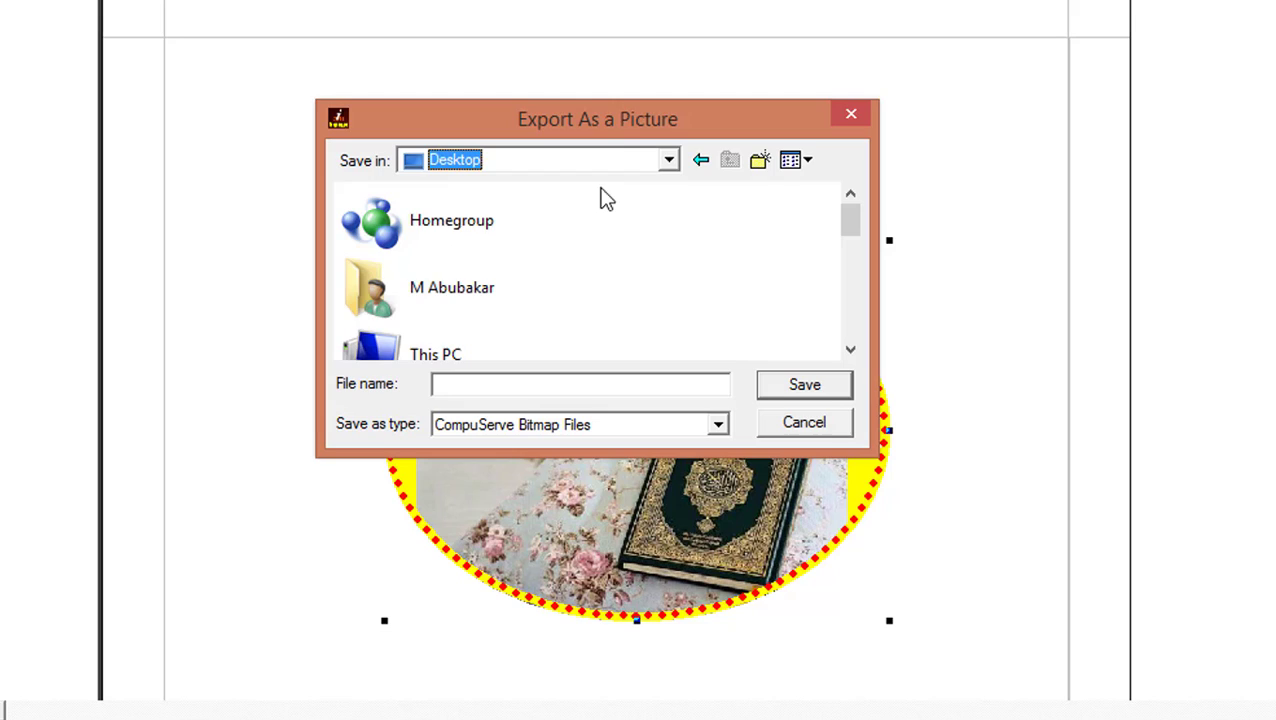
pyautogui.click(516, 385)
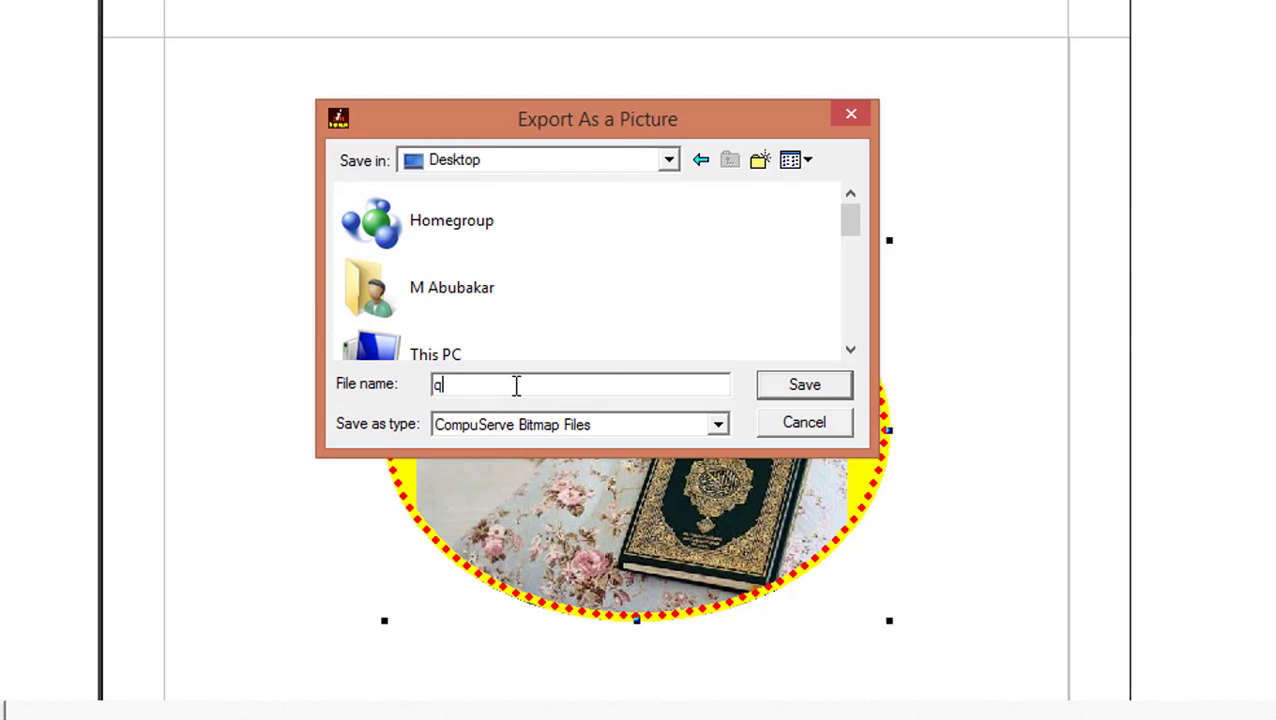
pyautogui.write('quran')
pyautogui.click(795, 390)
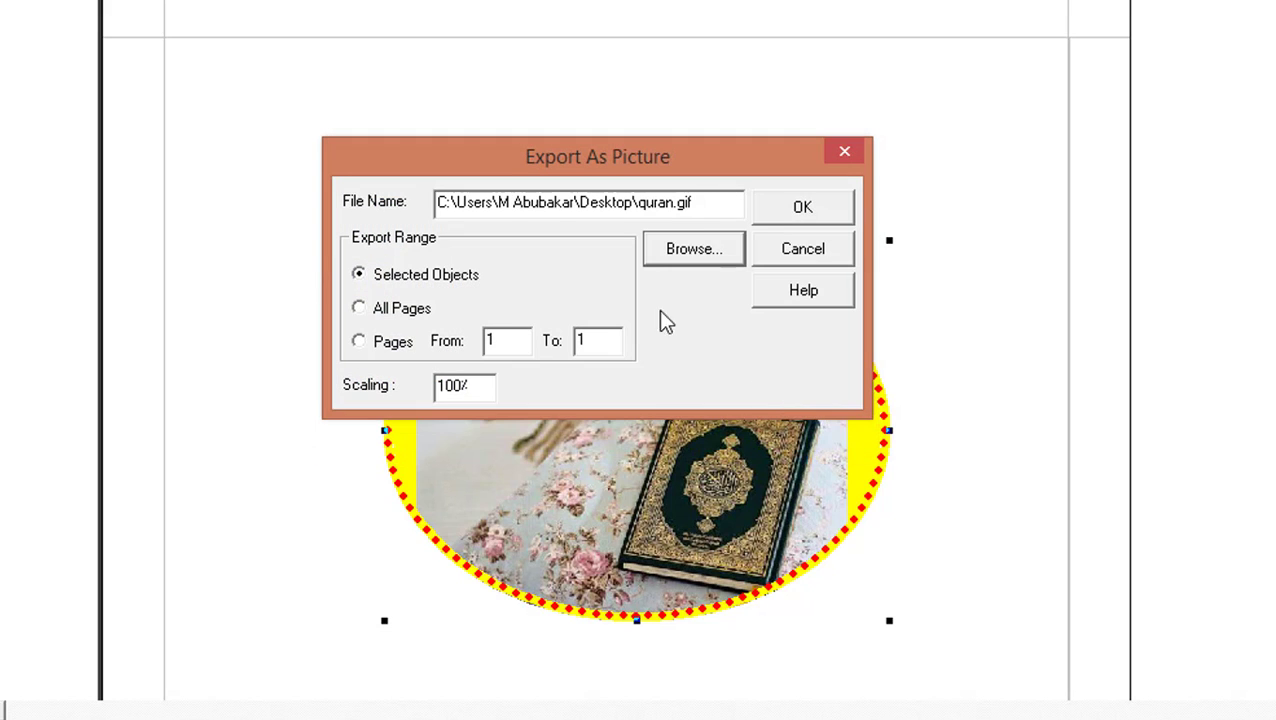
pyautogui.click(804, 210)
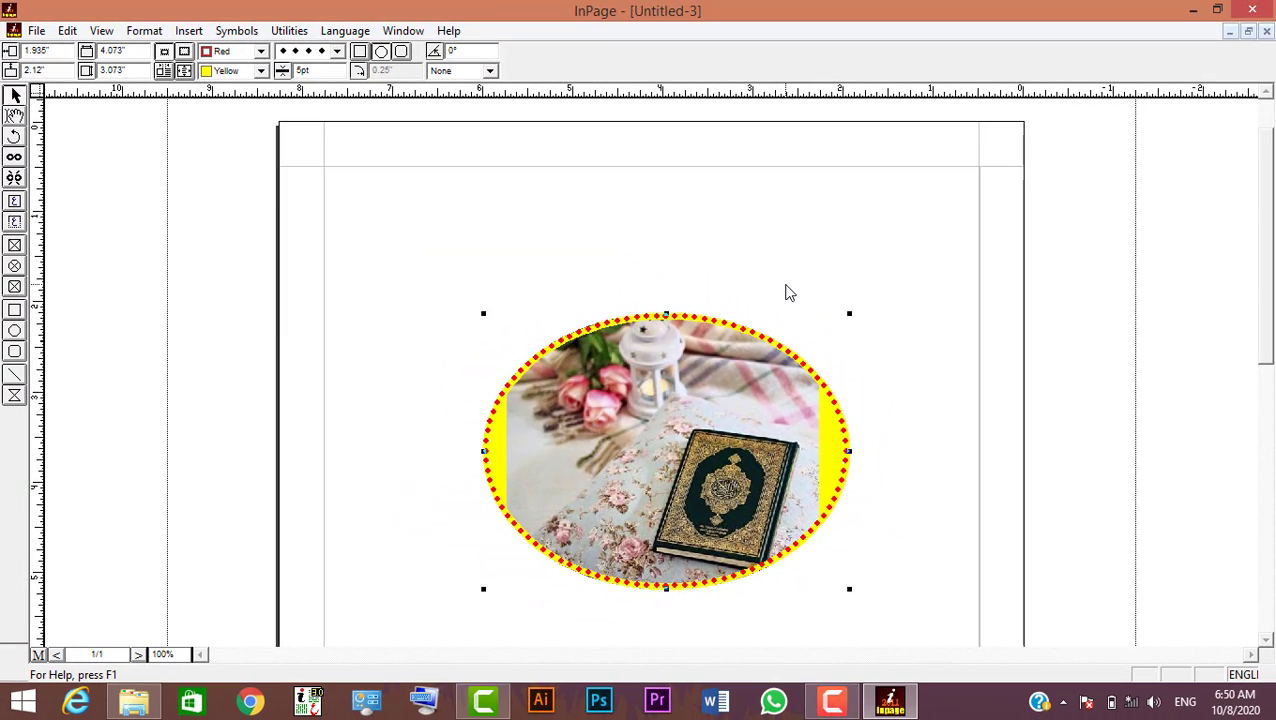
# - View the exported quran picture from the desktop in its default program, close it, and open it with Photos
pyautogui.press('super+d')
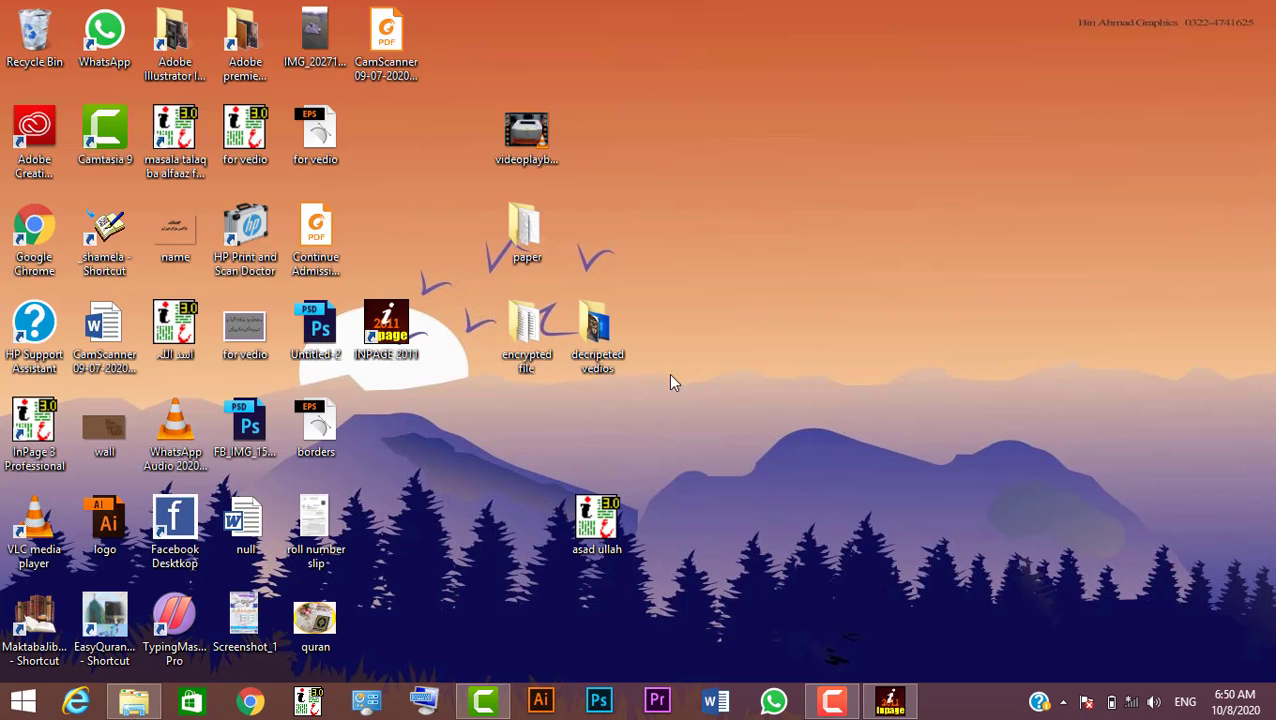
pyautogui.click(322, 625)
pyautogui.doubleClick(322, 625)
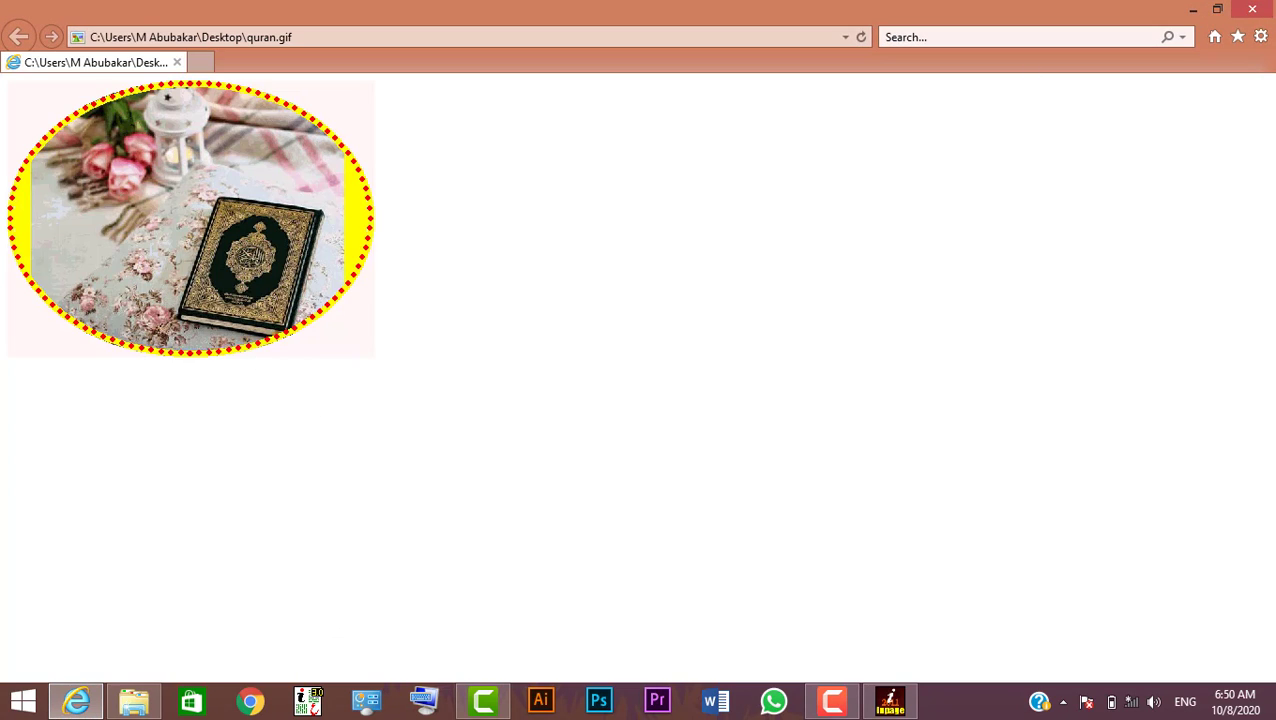
pyautogui.click(1253, 12)
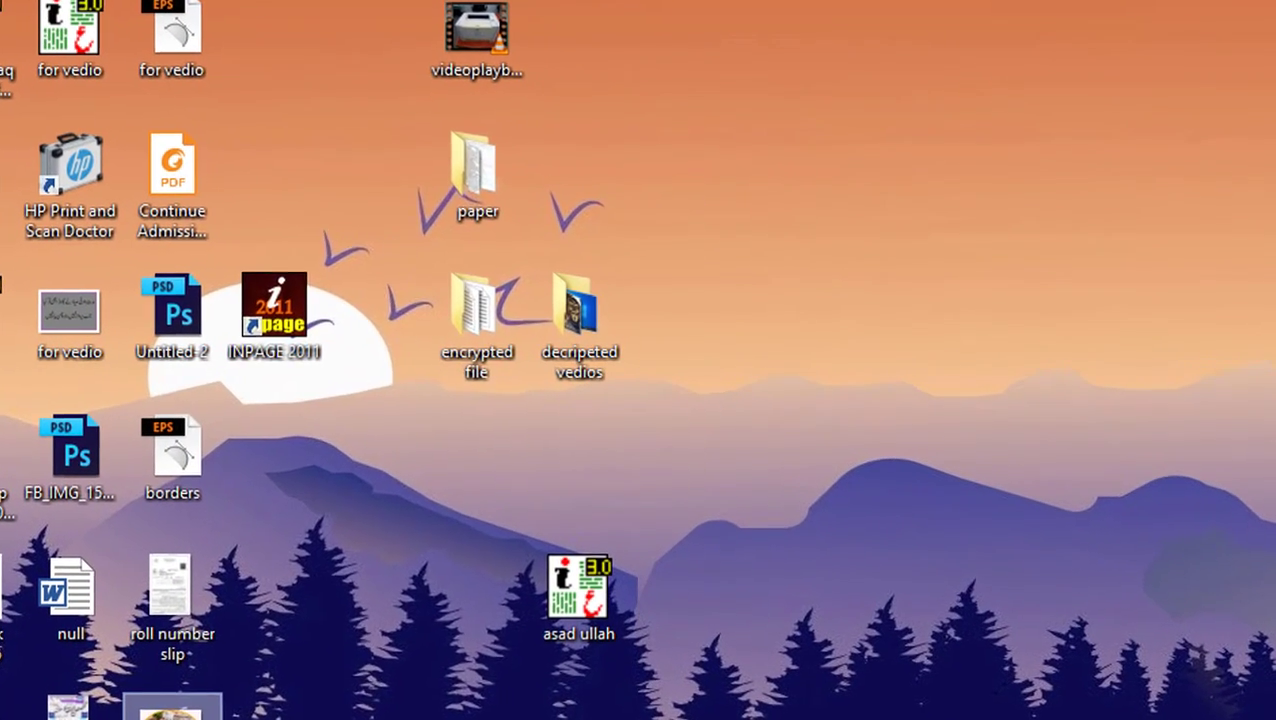
pyautogui.rightClick(181, 716)
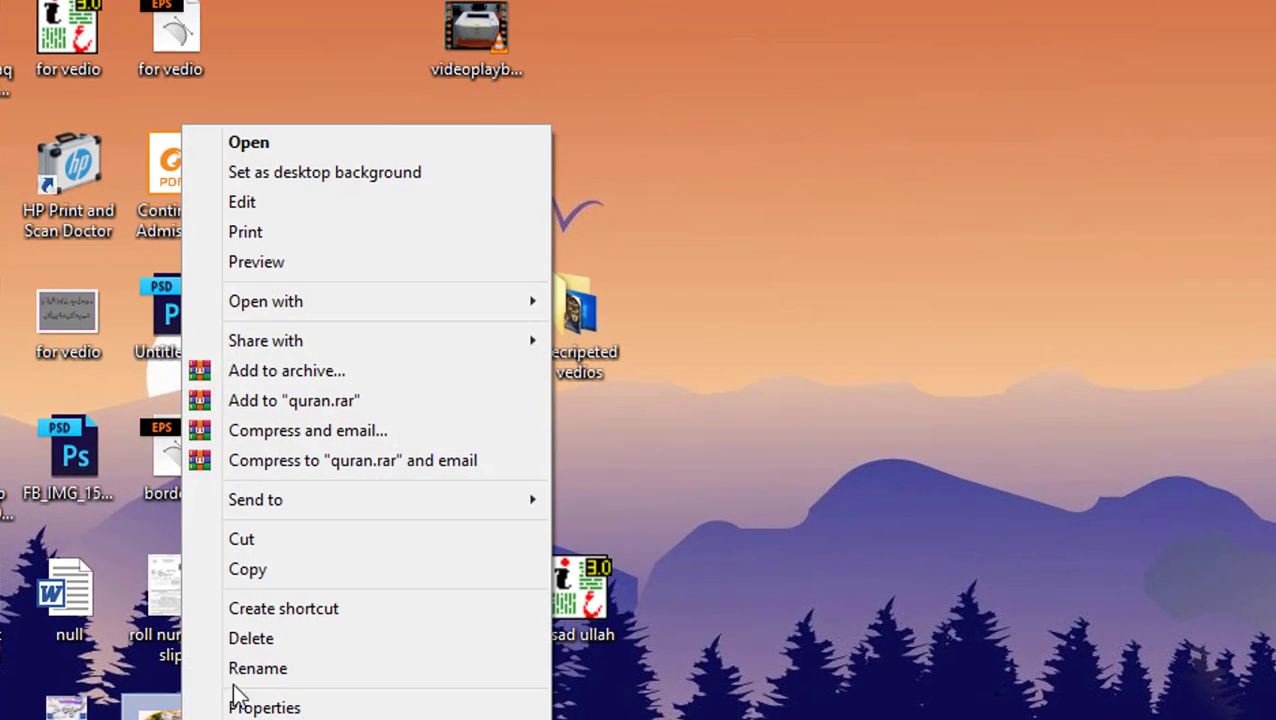
pyautogui.moveTo(322, 297)
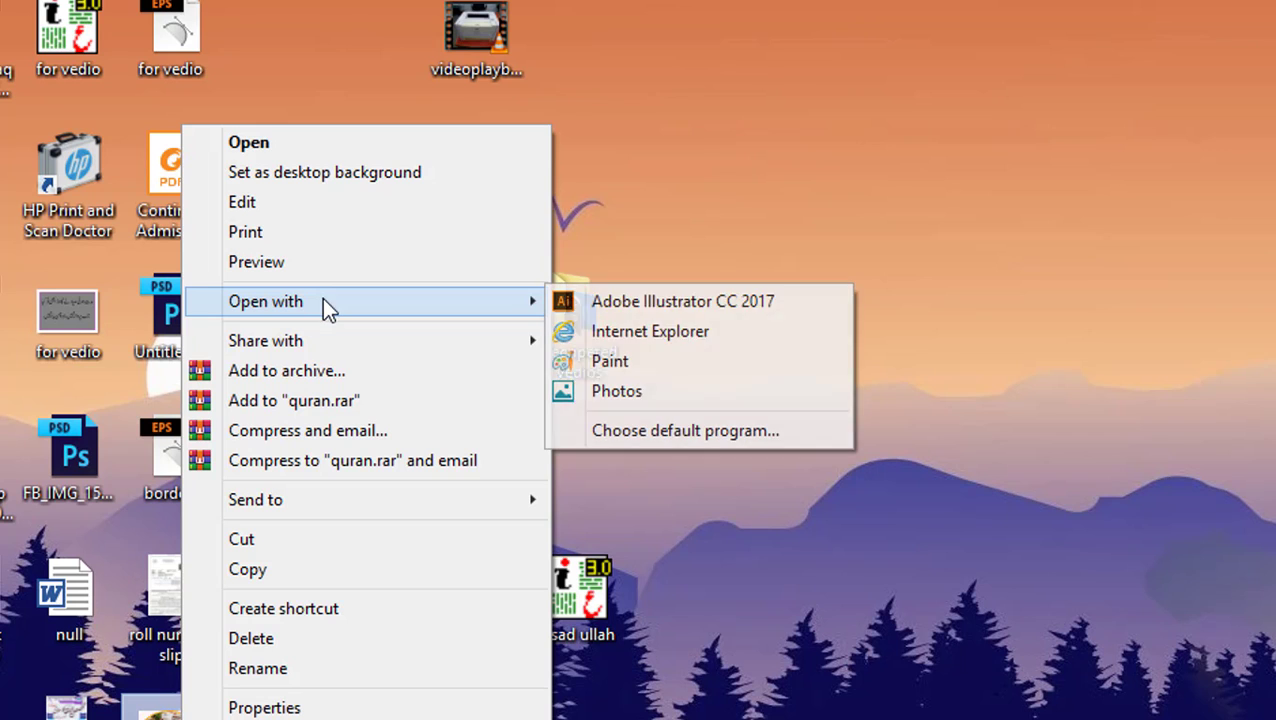
pyautogui.click(647, 393)
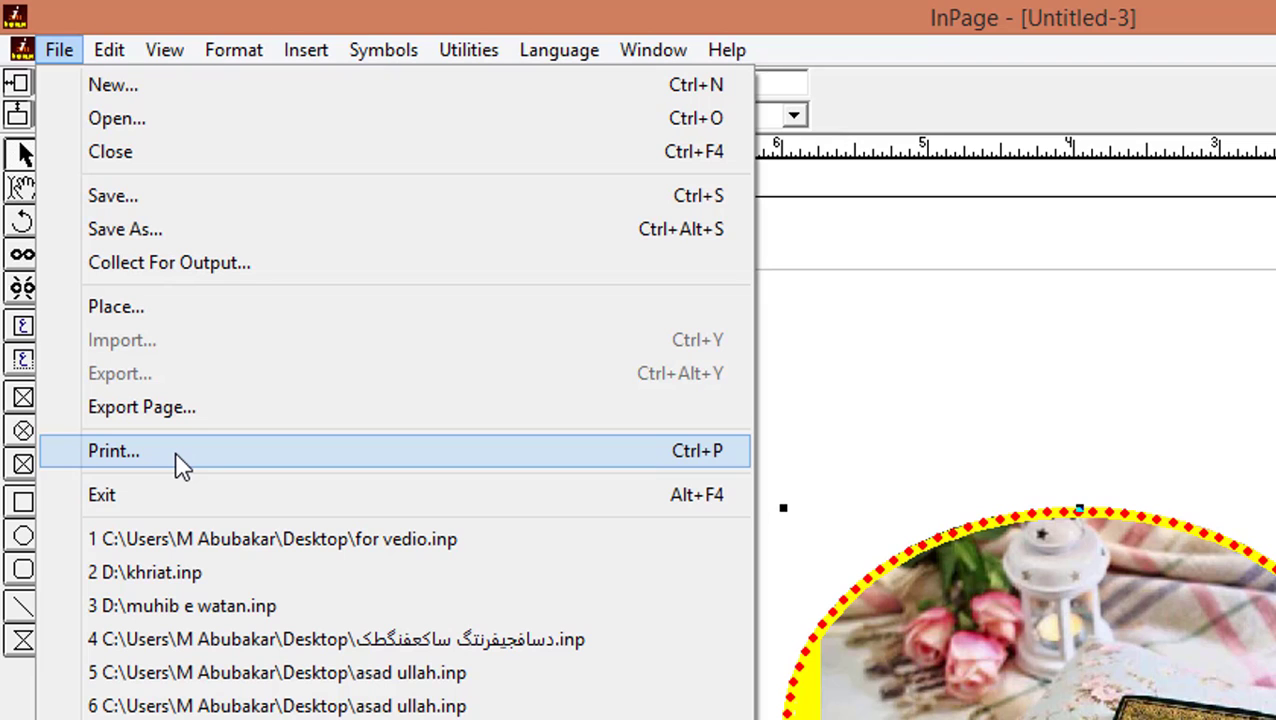
# - Print the whole document using doPDF 10 as the printer
pyautogui.click(177, 456)
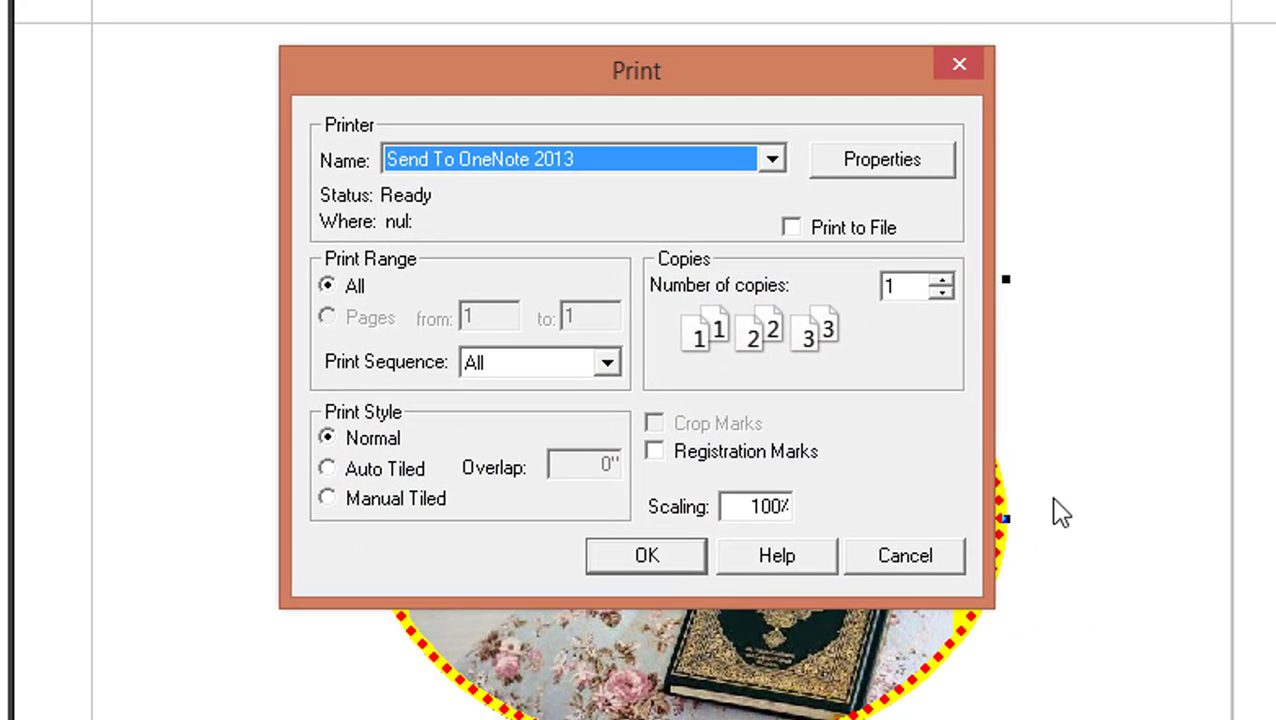
pyautogui.moveTo(726, 84); pyautogui.dragTo(770, 244)
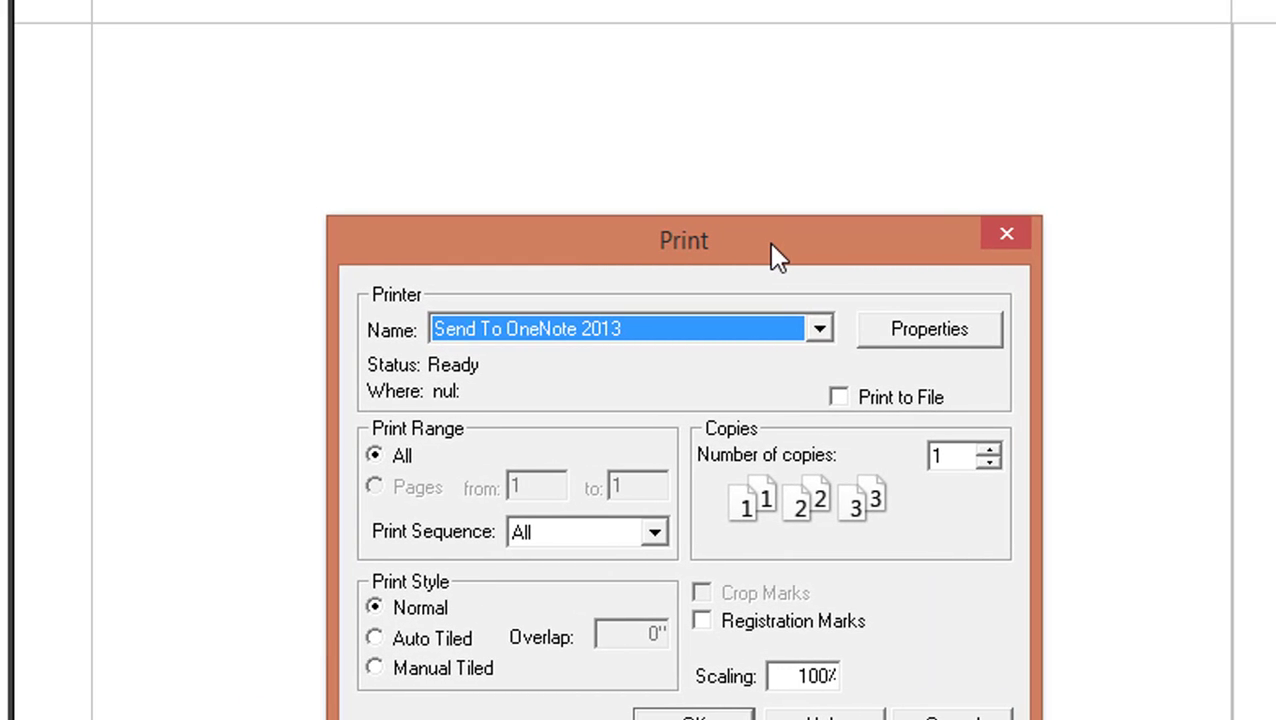
pyautogui.click(819, 330)
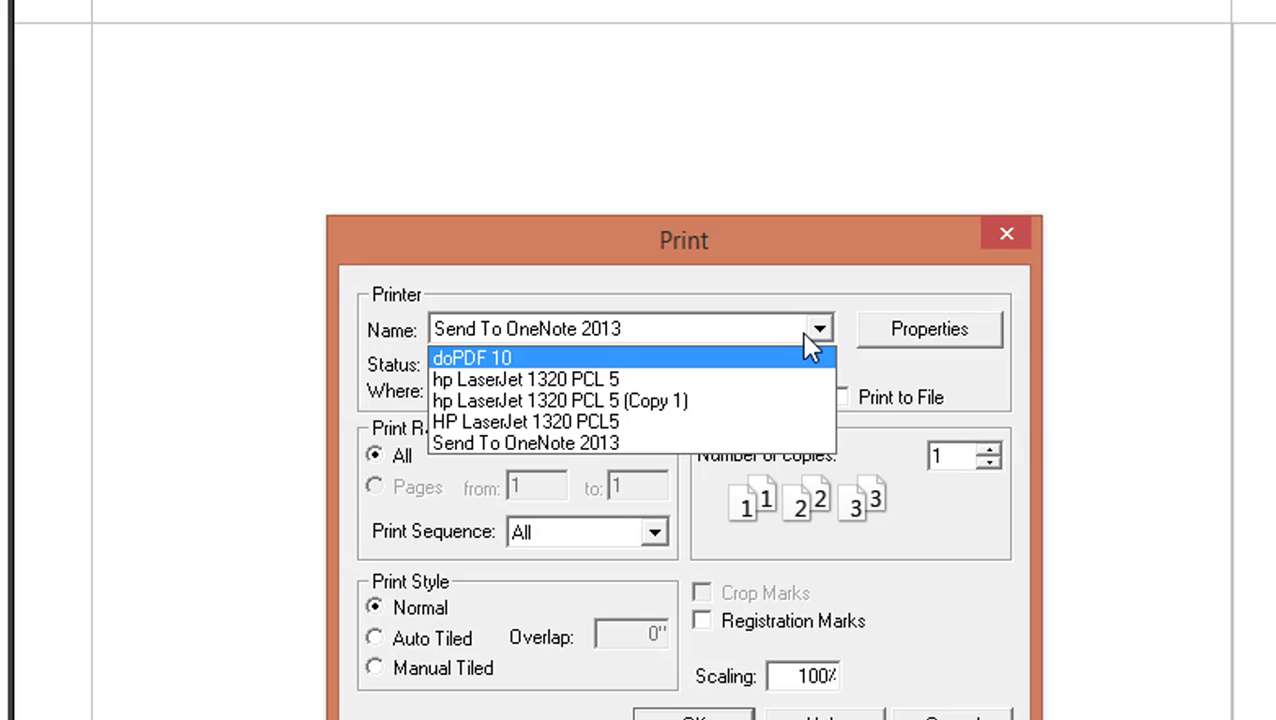
pyautogui.click(819, 331)
pyautogui.click(819, 331)
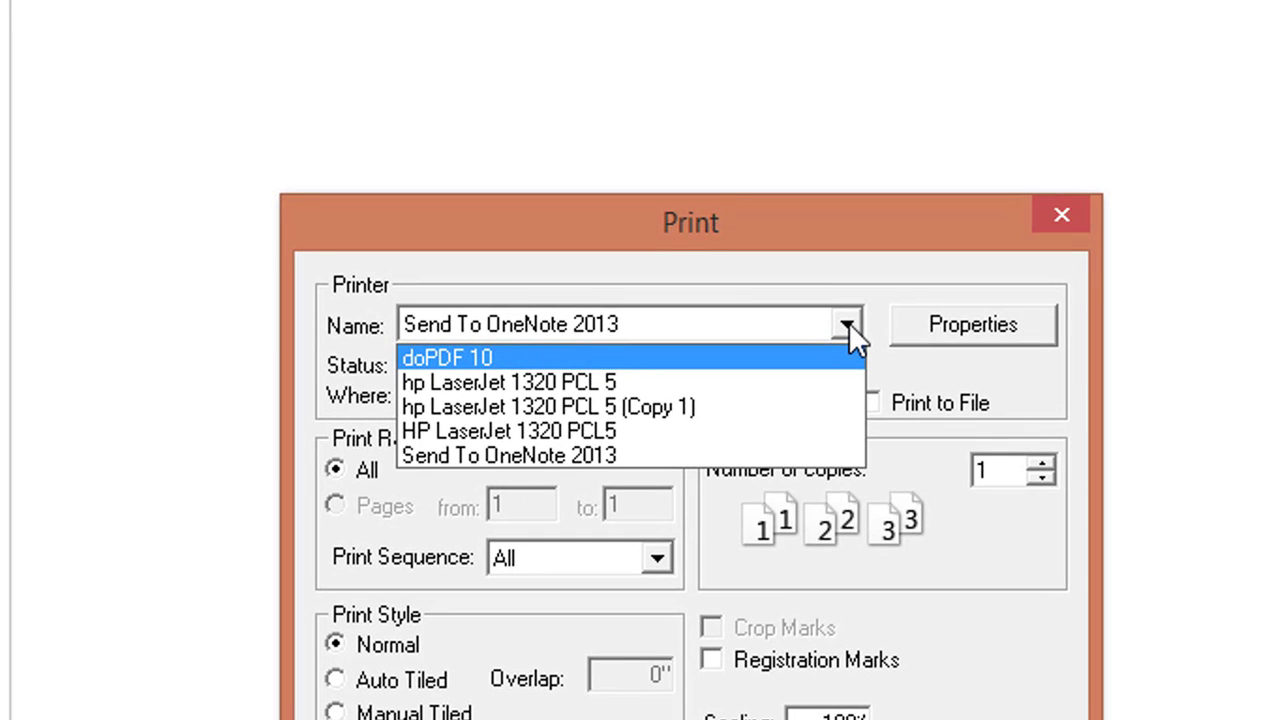
pyautogui.click(806, 354)
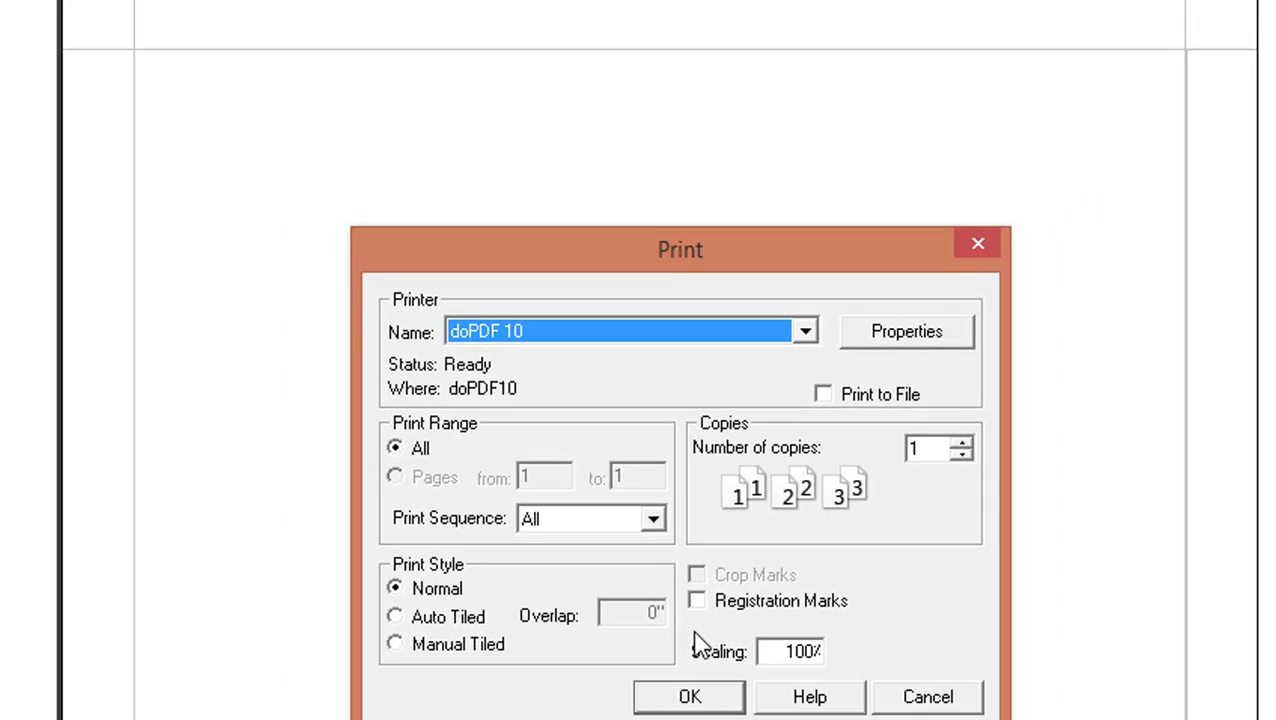
pyautogui.click(680, 634)
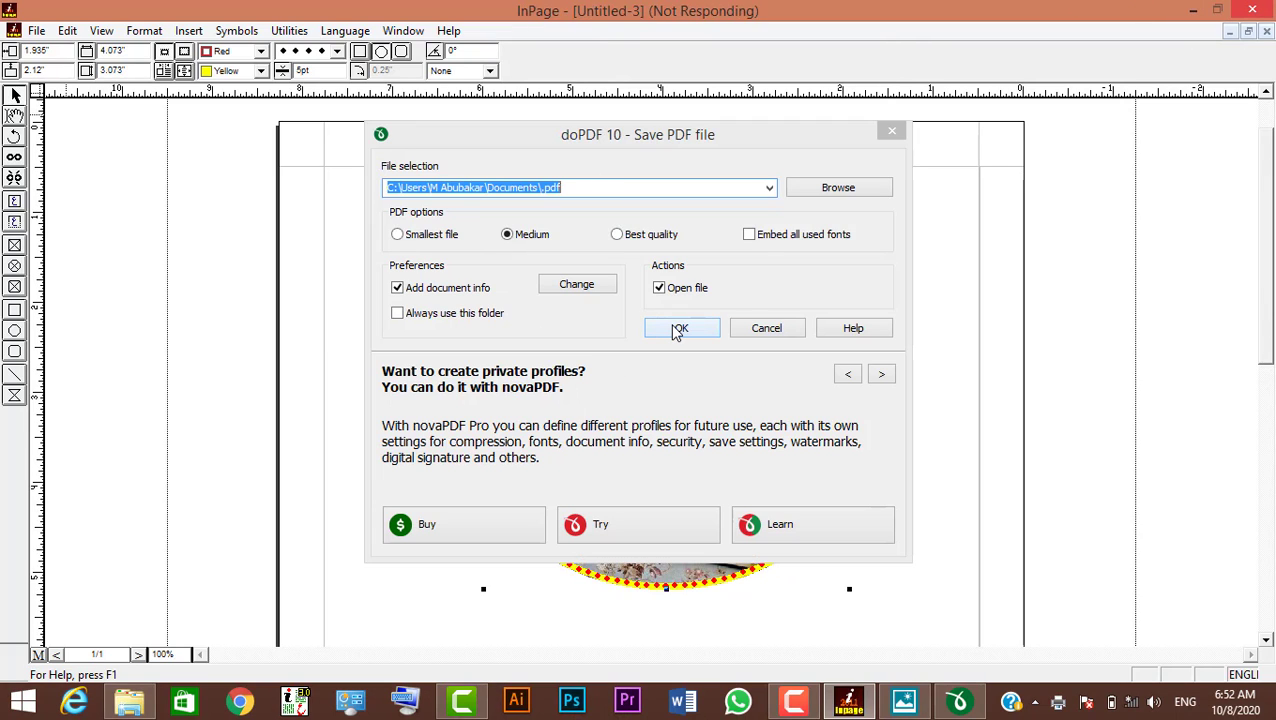
# - Save the PDF to the Desktop under the name "quran pdf"
pyautogui.click(833, 189)
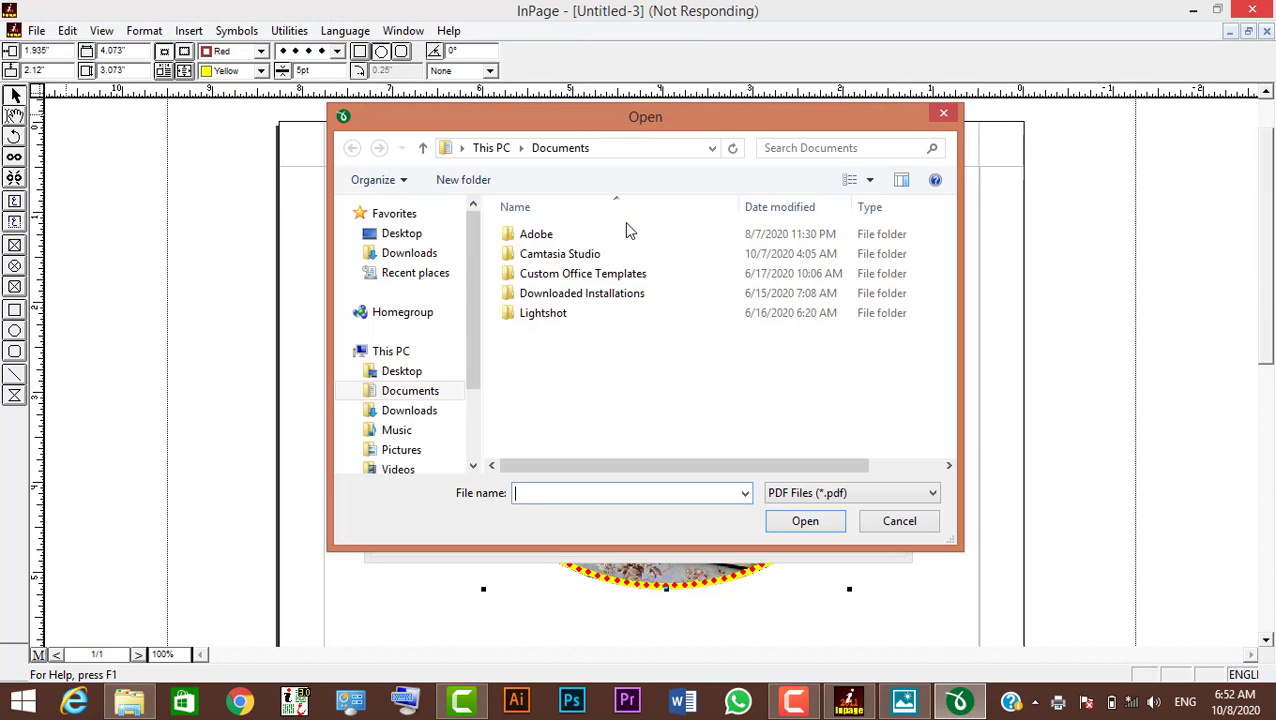
pyautogui.click(394, 236)
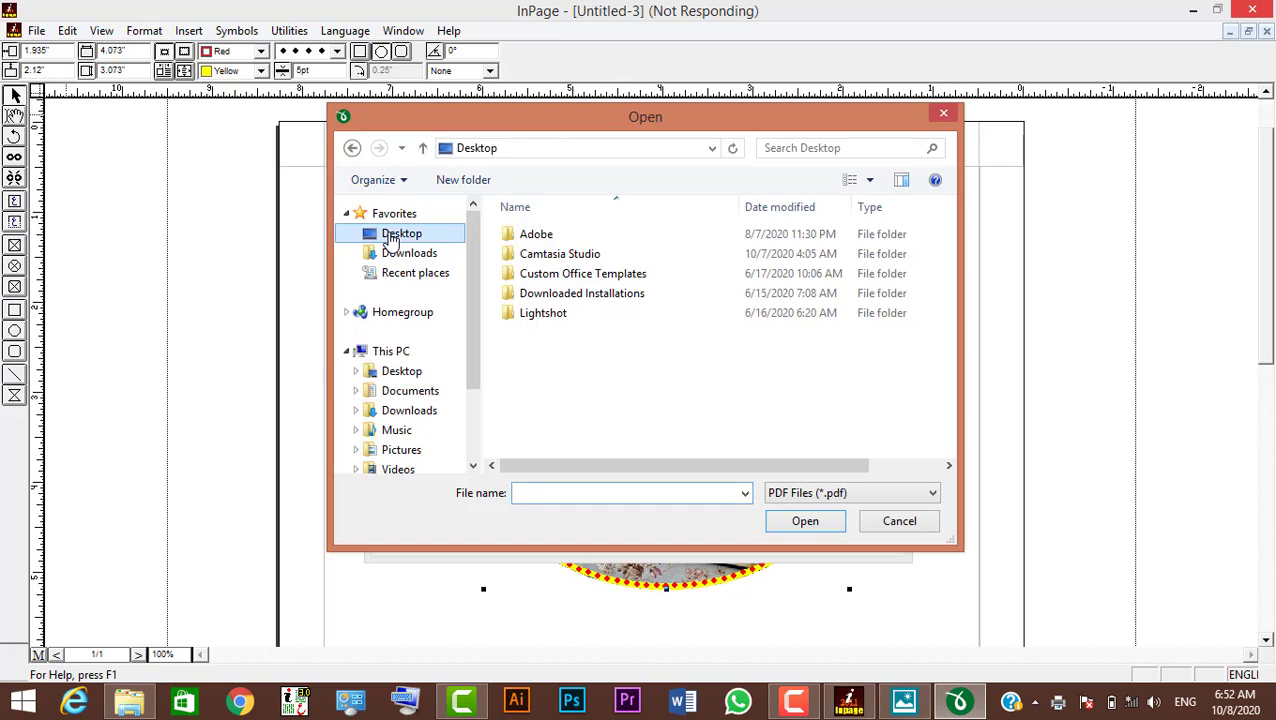
pyautogui.click(539, 493)
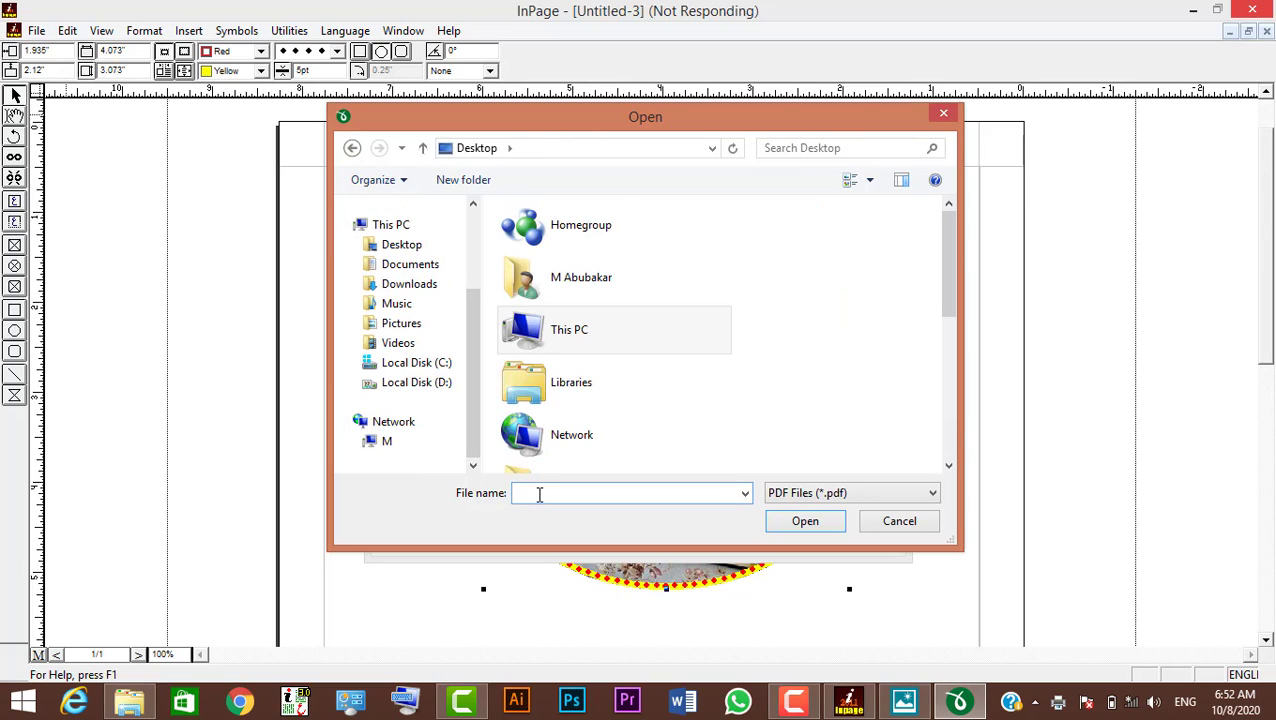
pyautogui.write('qir')
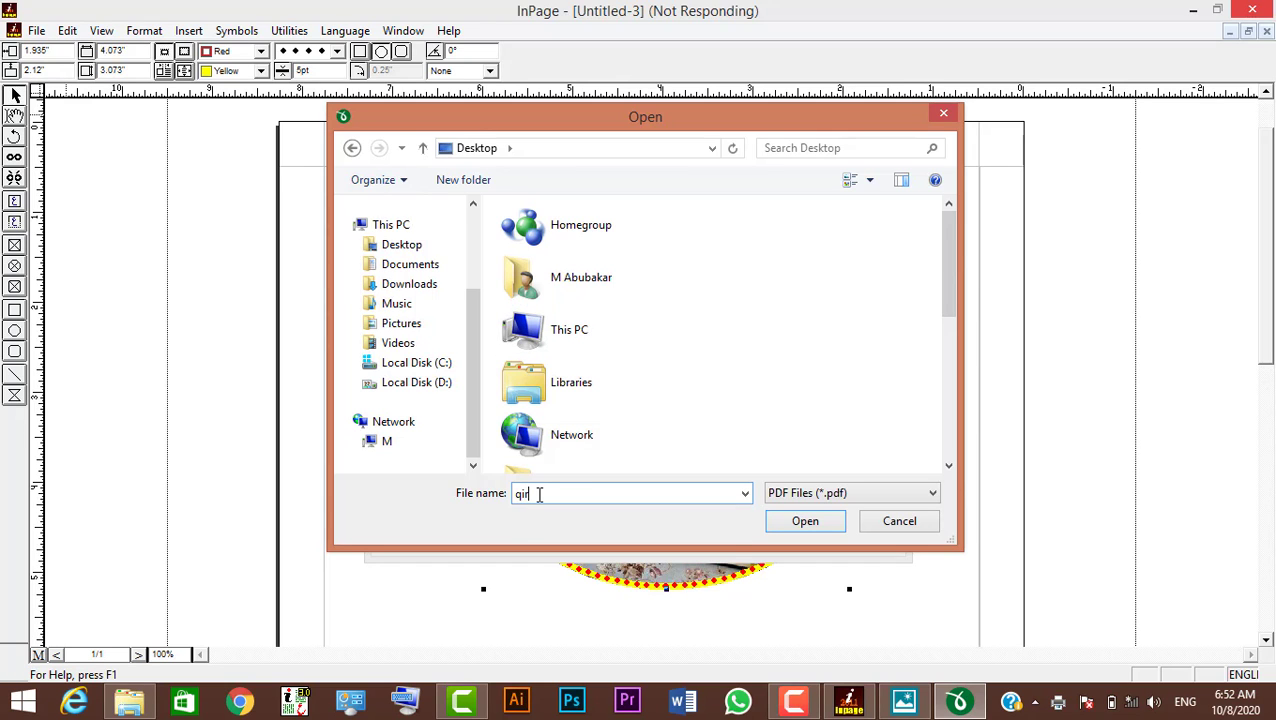
pyautogui.press('BackSpace')
pyautogui.press('BackSpace')
pyautogui.write('uran pdf')
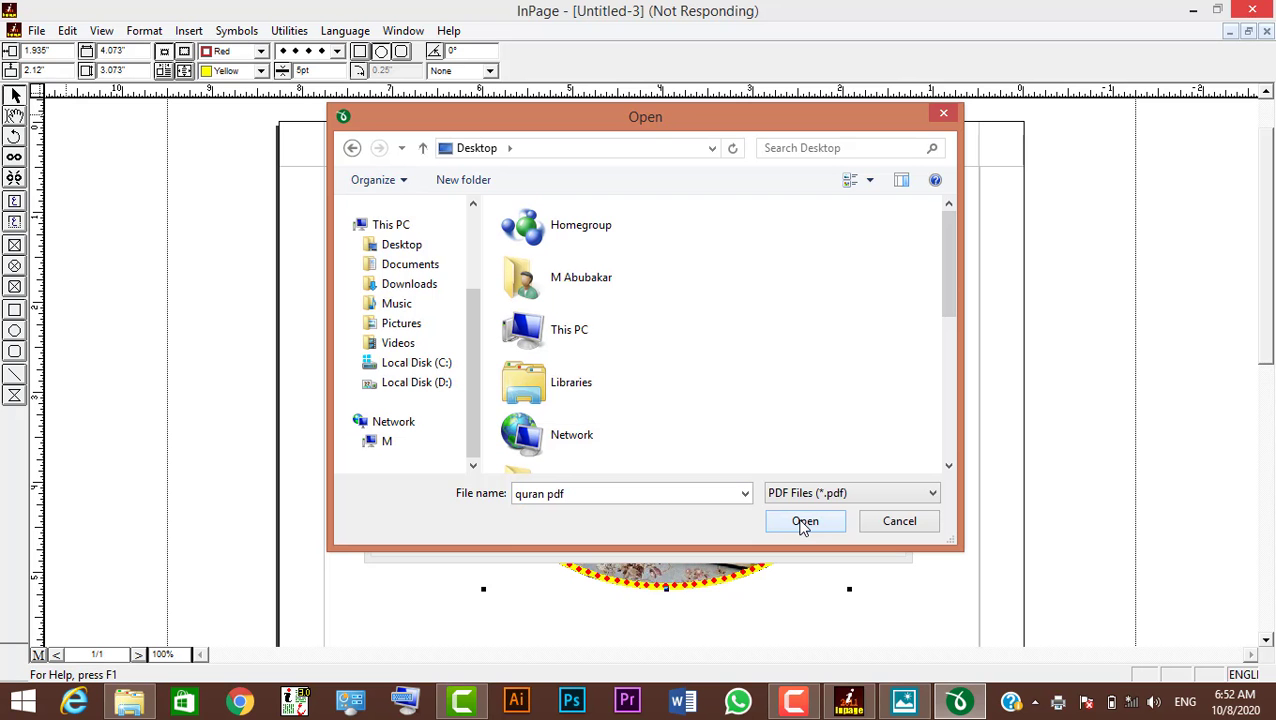
pyautogui.click(803, 523)
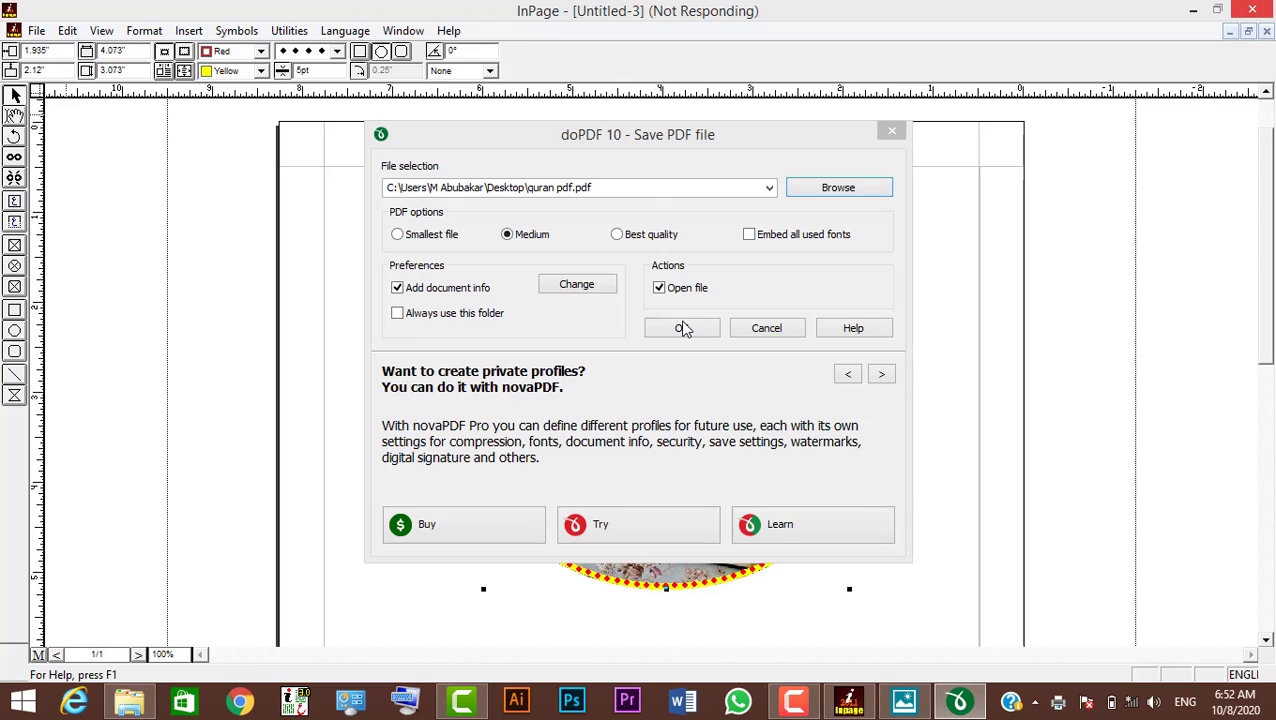
pyautogui.click(682, 330)
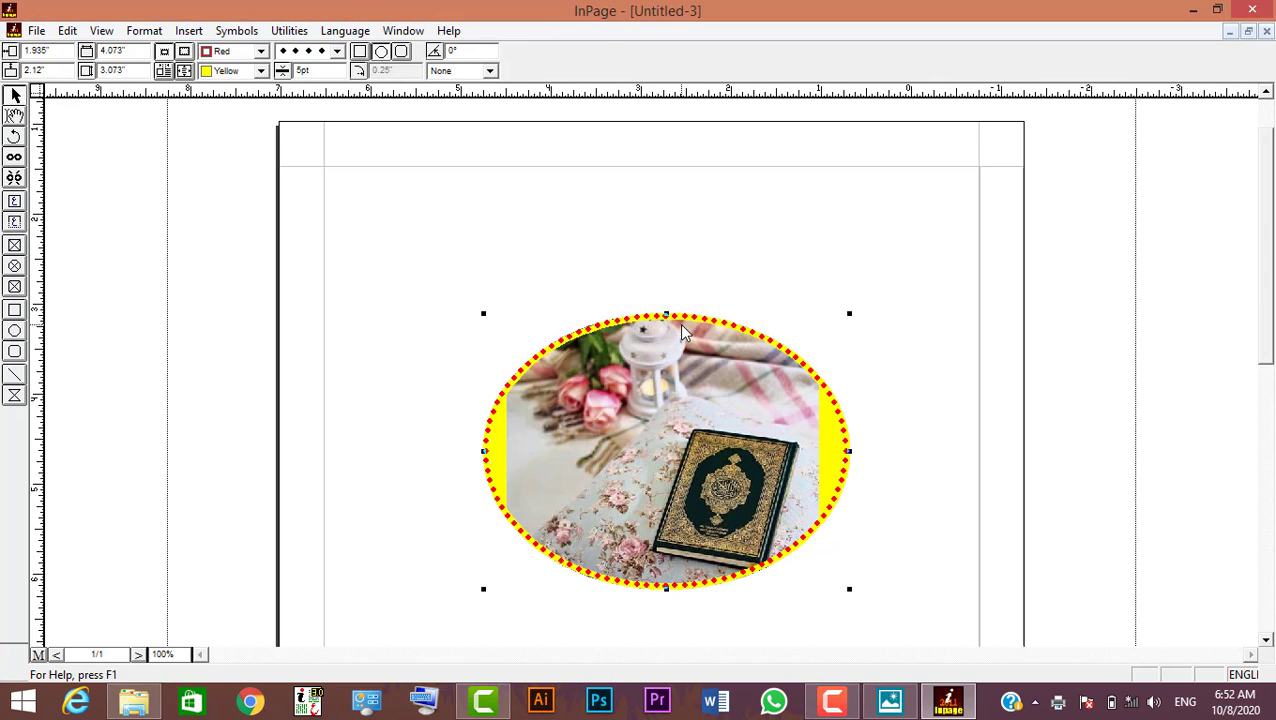
# - Minimize the document window, open "quran pdf" from the desktop and look through its page
pyautogui.click(1192, 9)
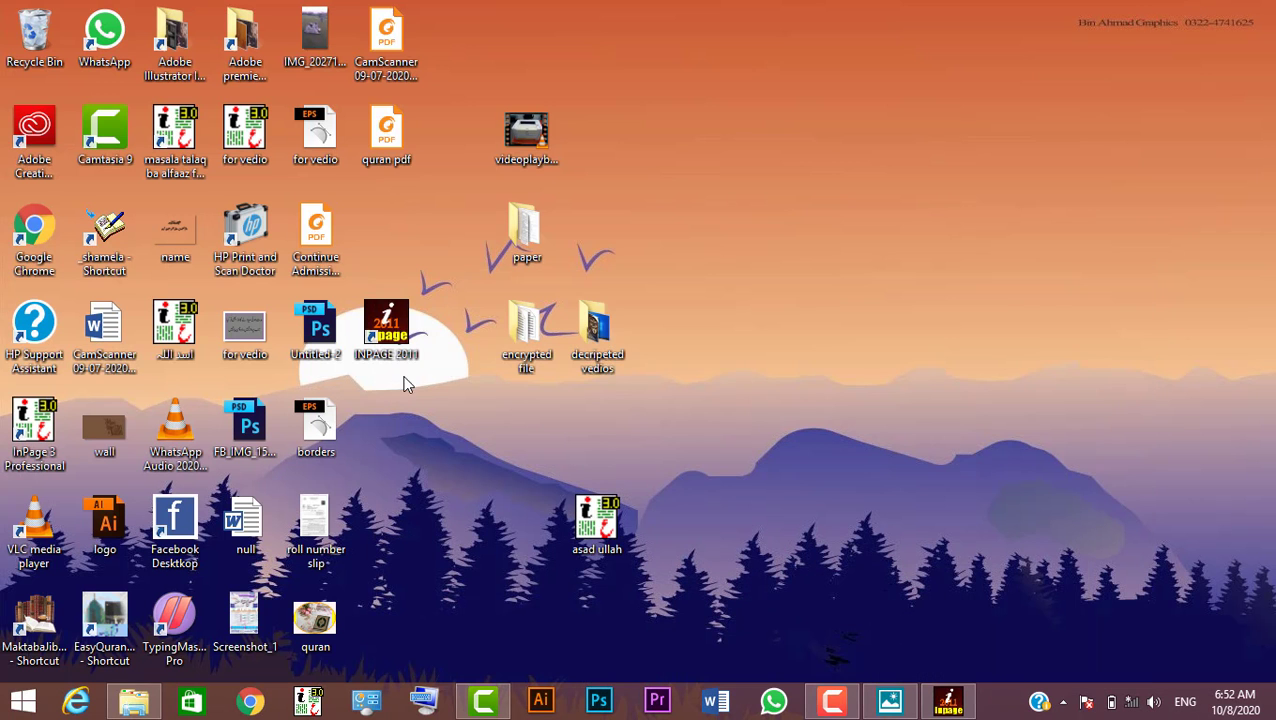
pyautogui.doubleClick(388, 145)
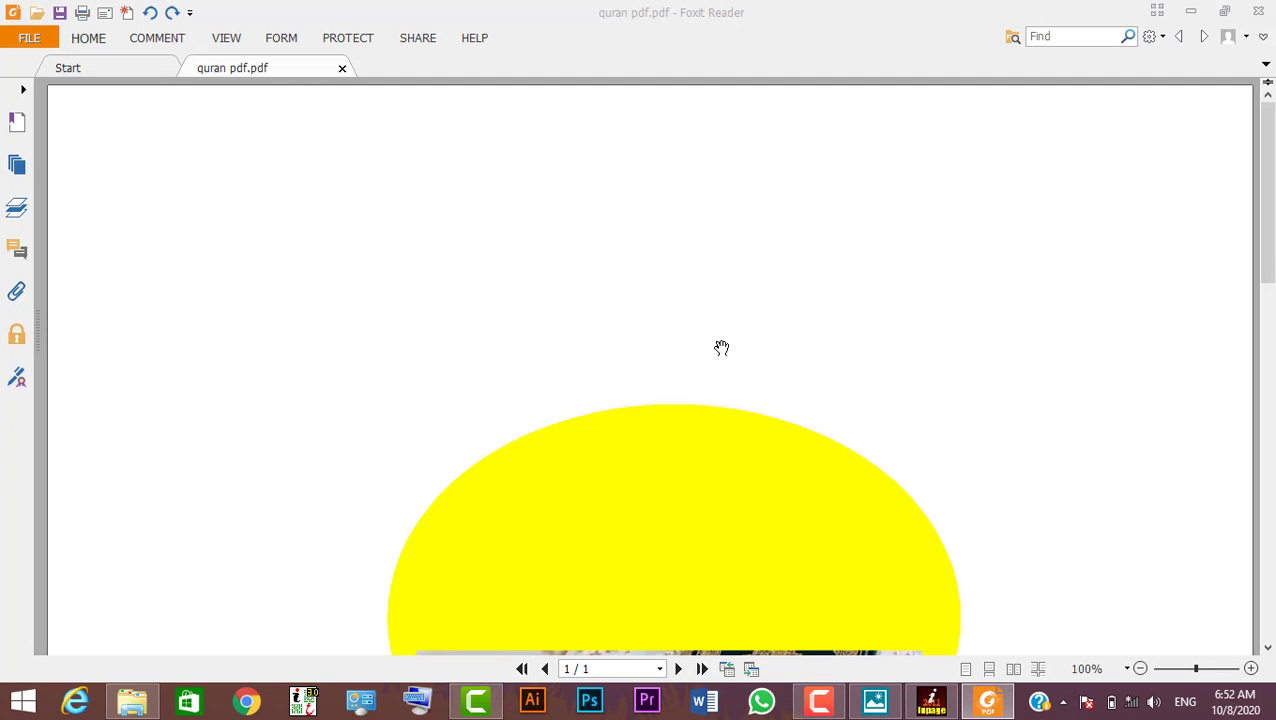
pyautogui.moveTo(1264, 232); pyautogui.dragTo(1270, 325)
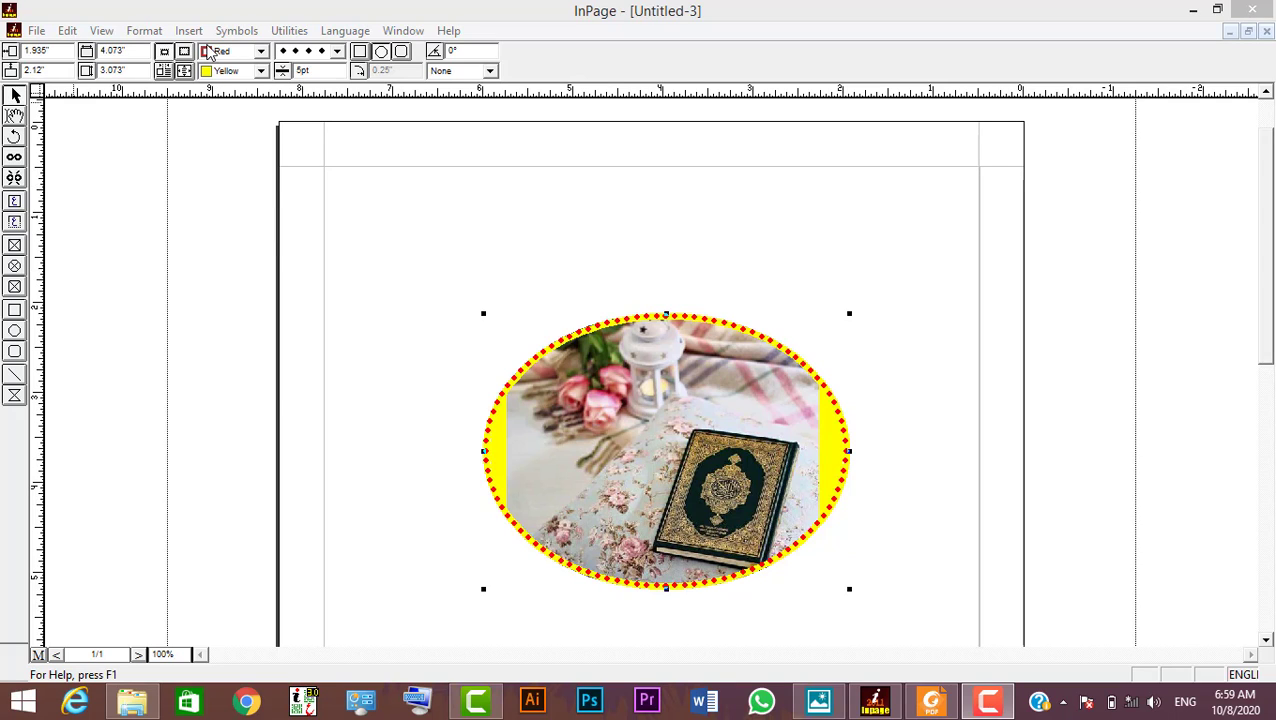
# - Switch to the open document "for vedio" and bring up its print settings
pyautogui.click(403, 31)
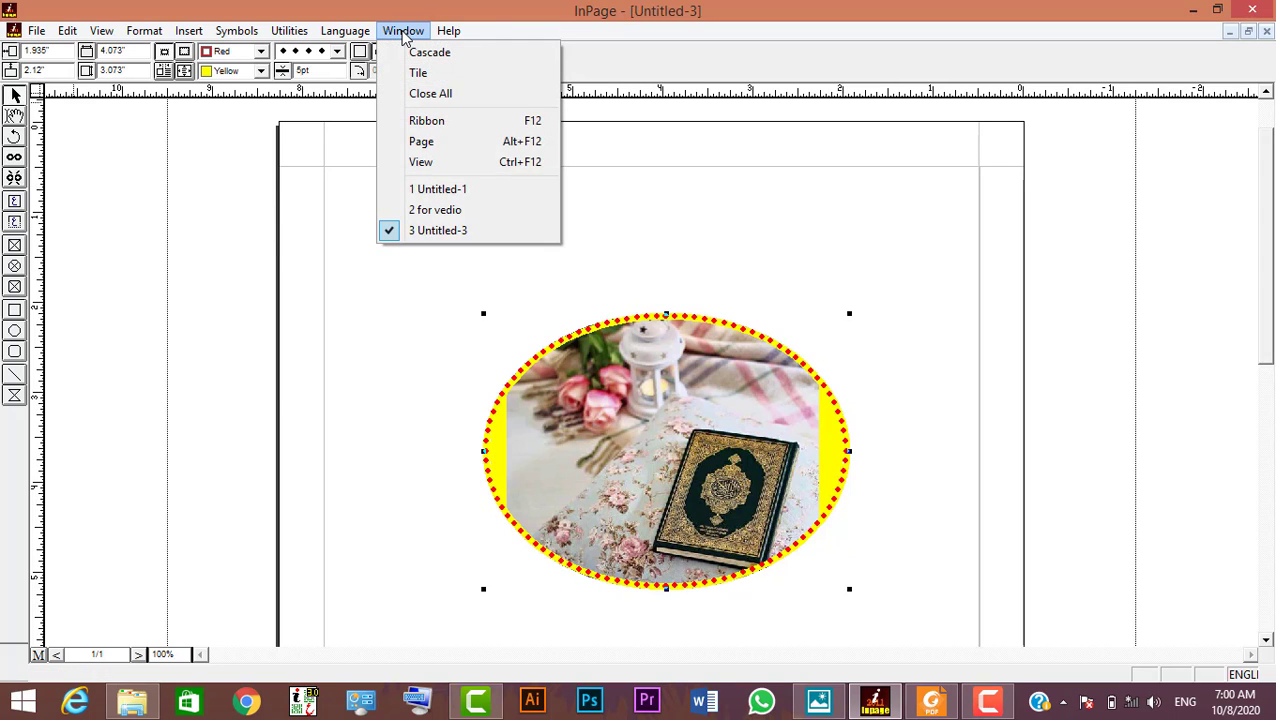
pyautogui.click(436, 210)
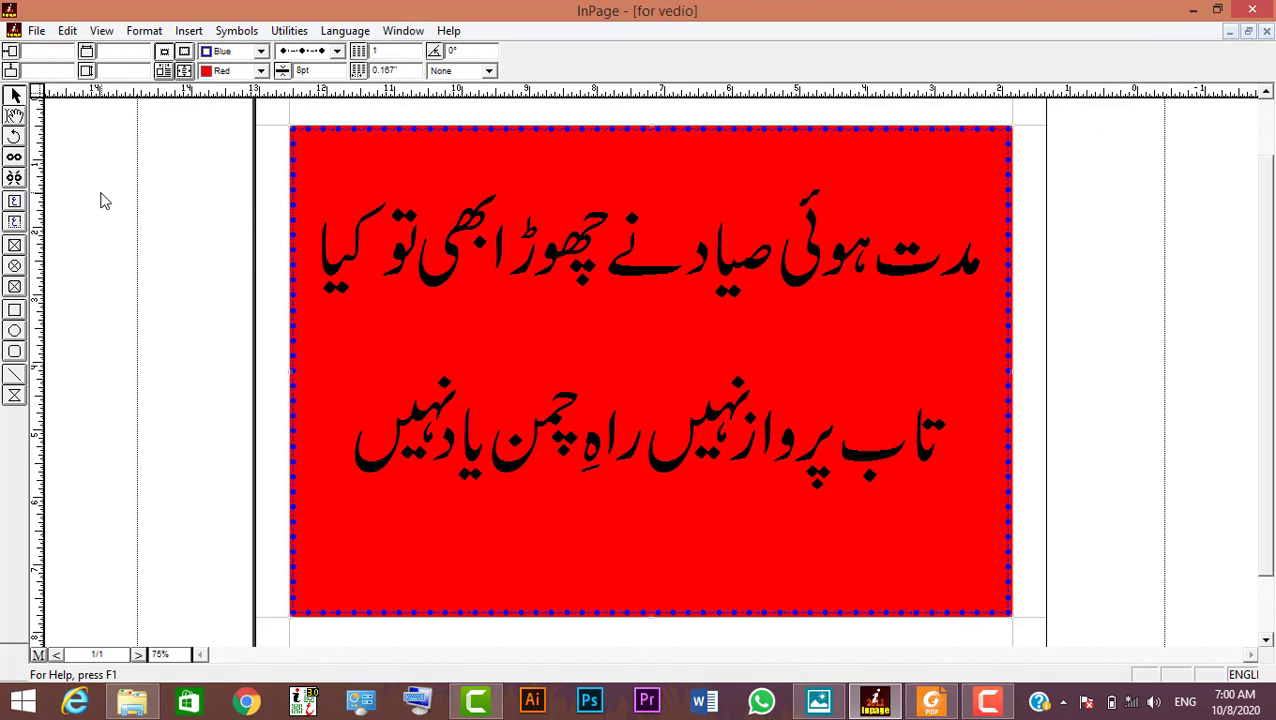
pyautogui.click(38, 32)
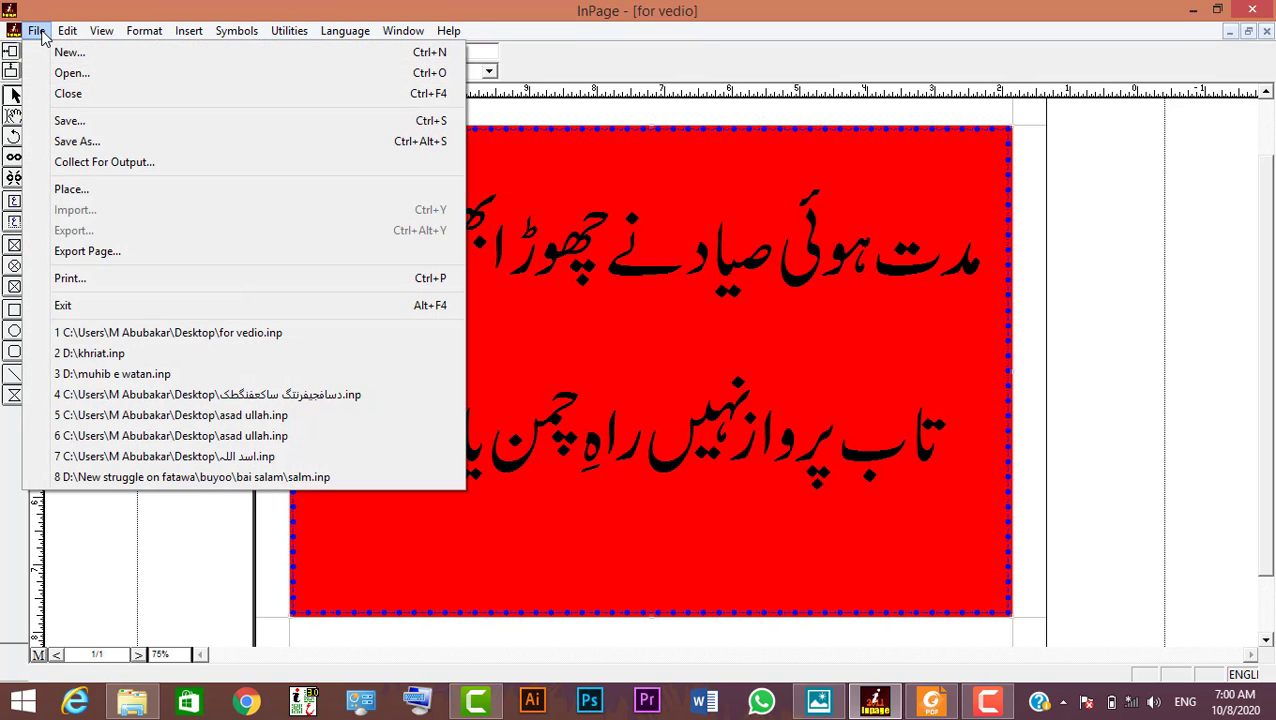
pyautogui.click(118, 284)
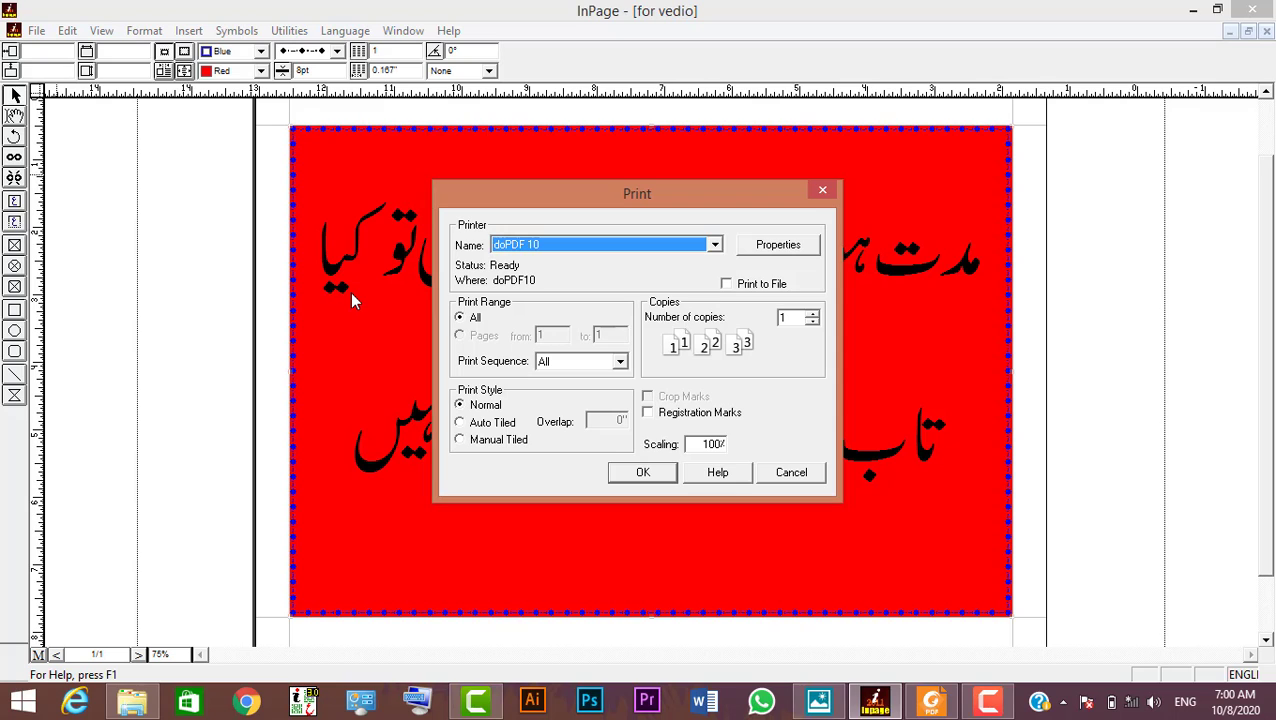
# - Look through the available printers and choose hp LaserJet 1320 PCL 5 for the print job
pyautogui.click(714, 244)
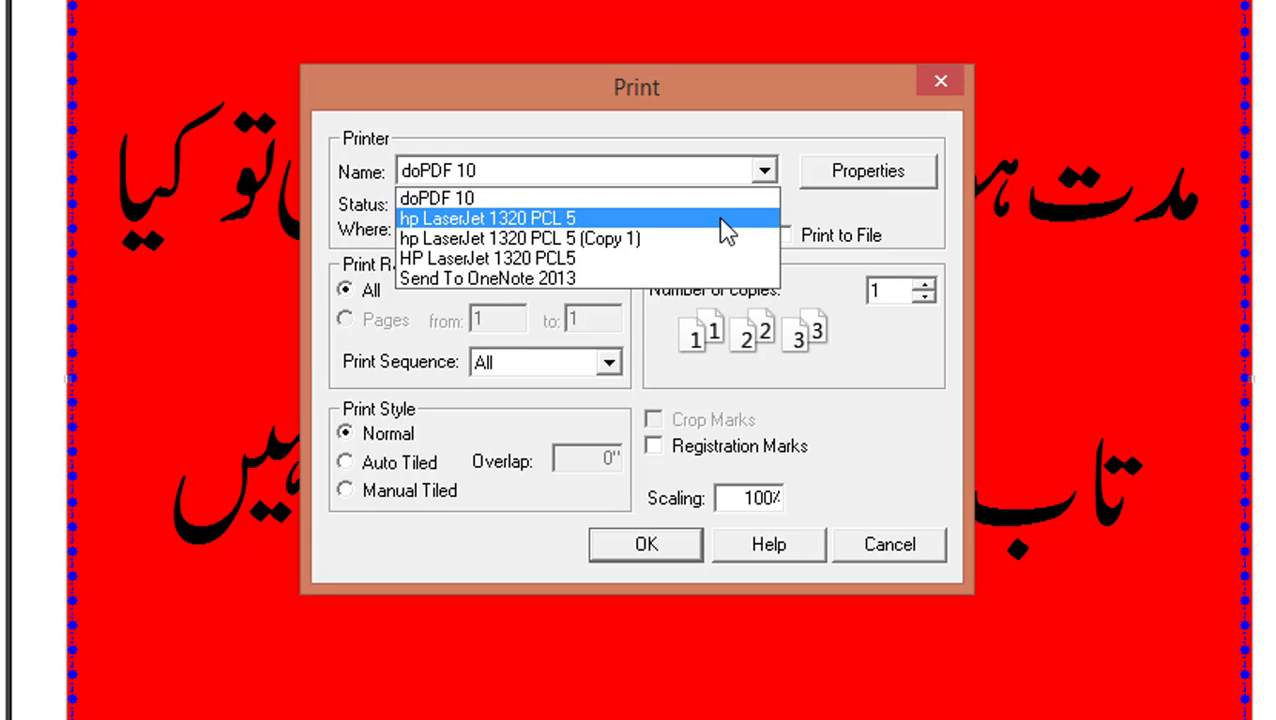
pyautogui.click(890, 198)
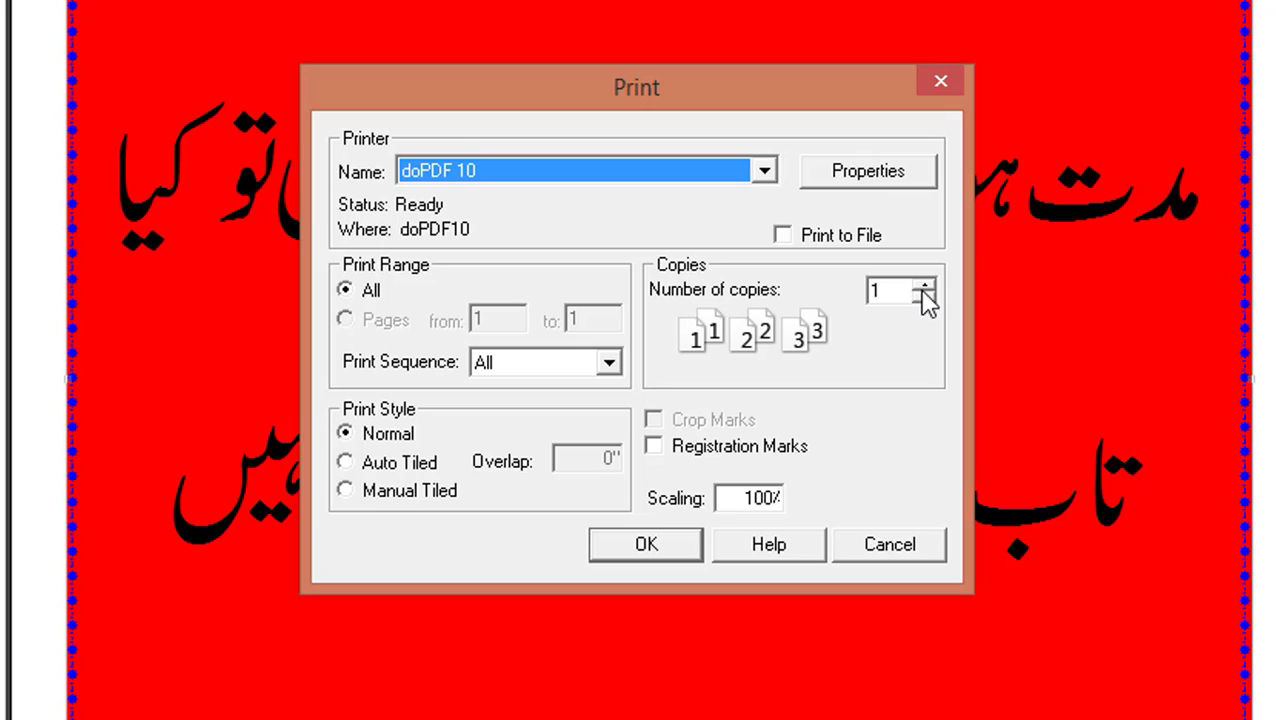
pyautogui.click(764, 172)
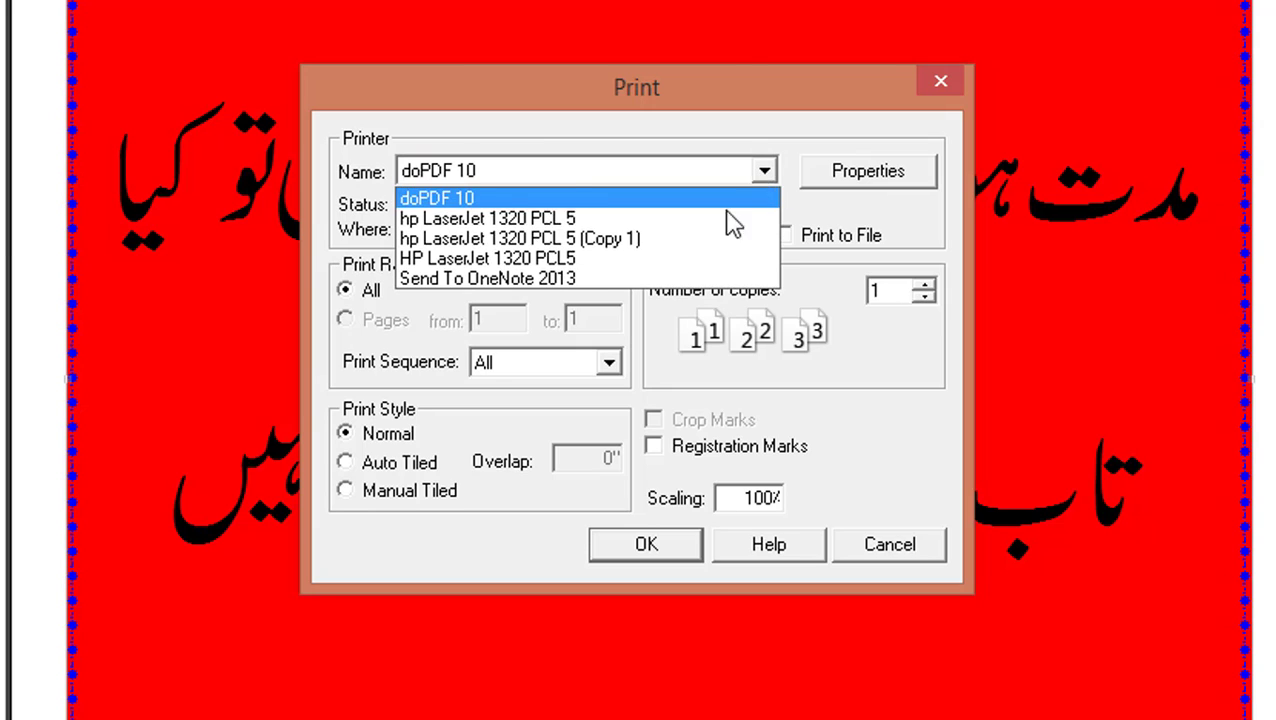
pyautogui.click(706, 219)
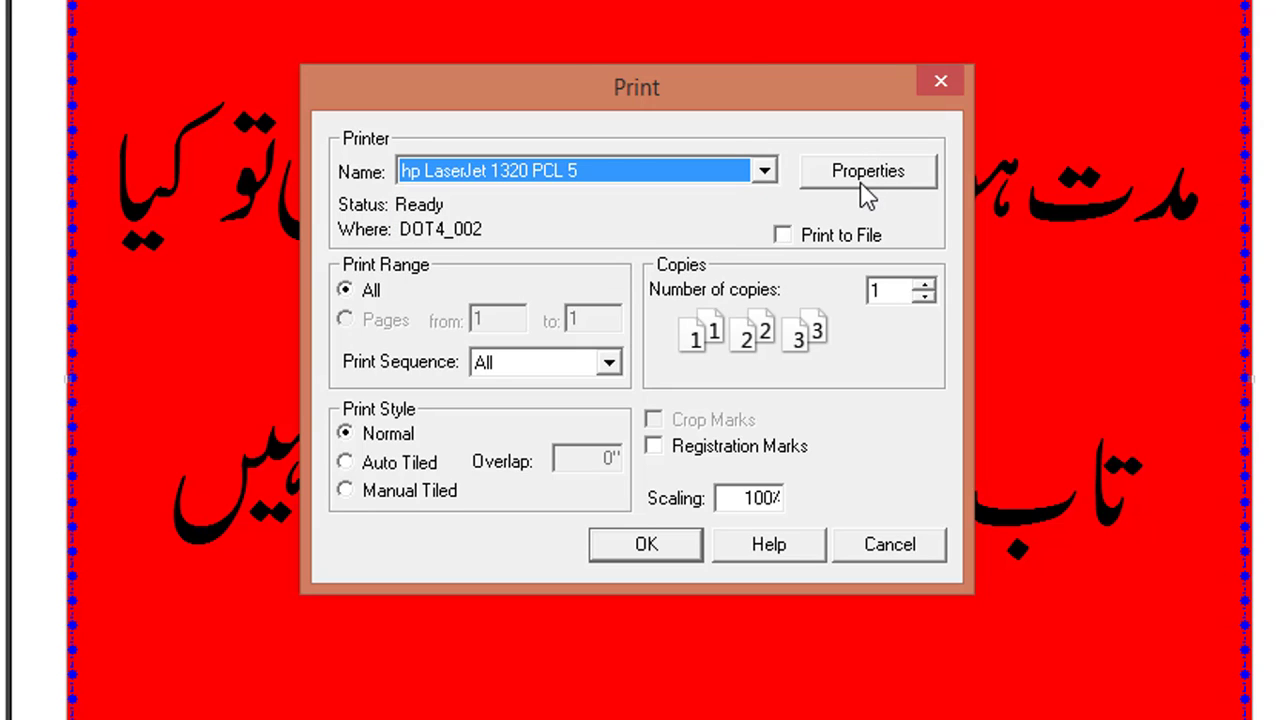
# - Set the paper size to A4 in the hp LaserJet 1320 PCL 5 printer's properties
pyautogui.click(866, 180)
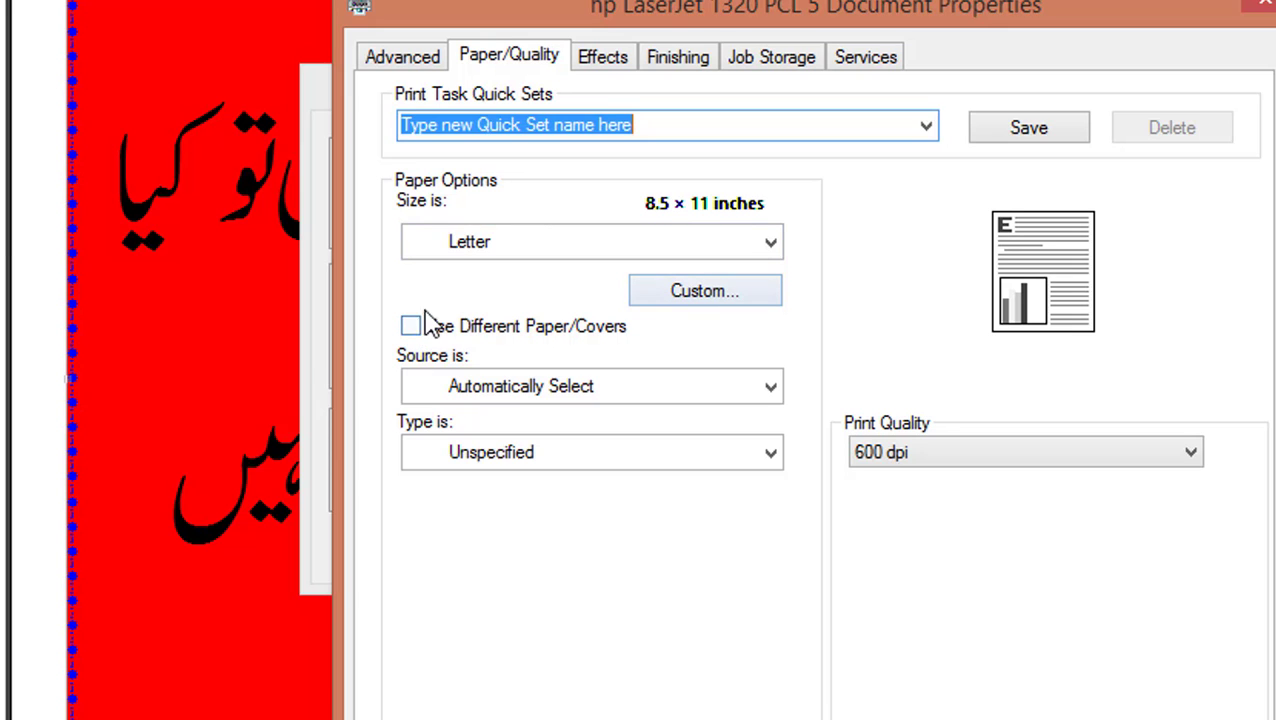
pyautogui.click(770, 245)
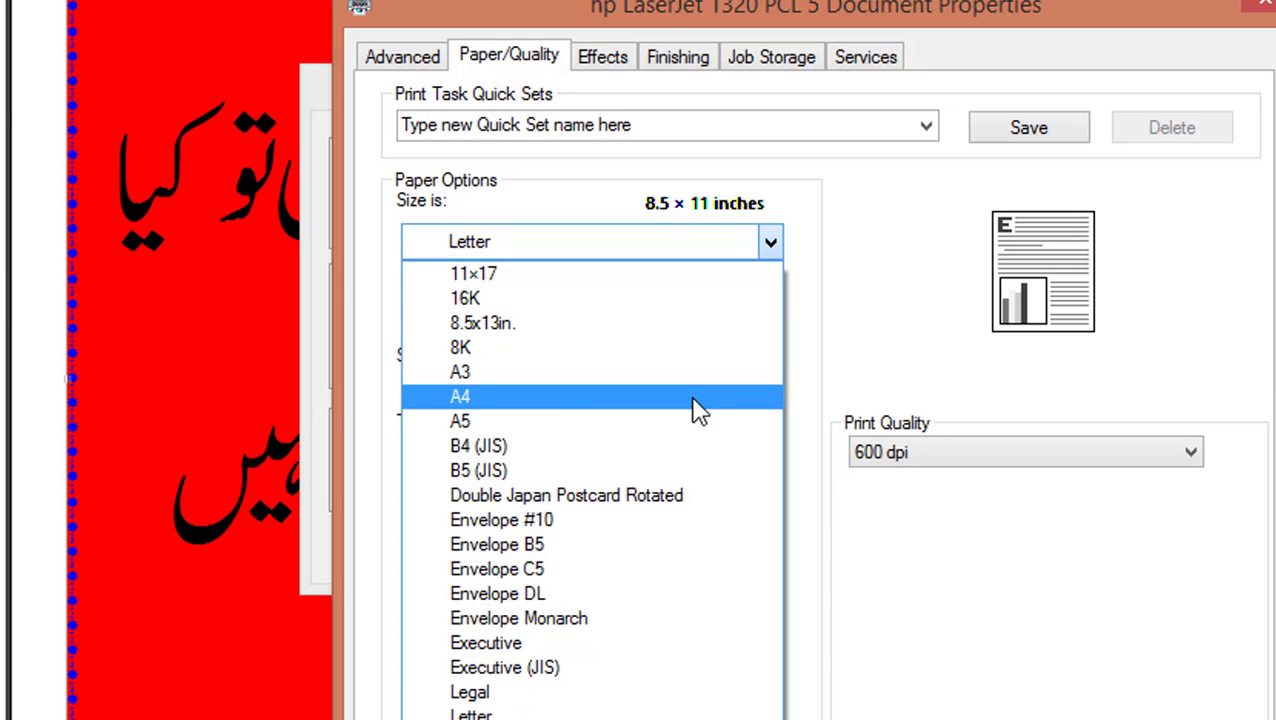
pyautogui.click(698, 400)
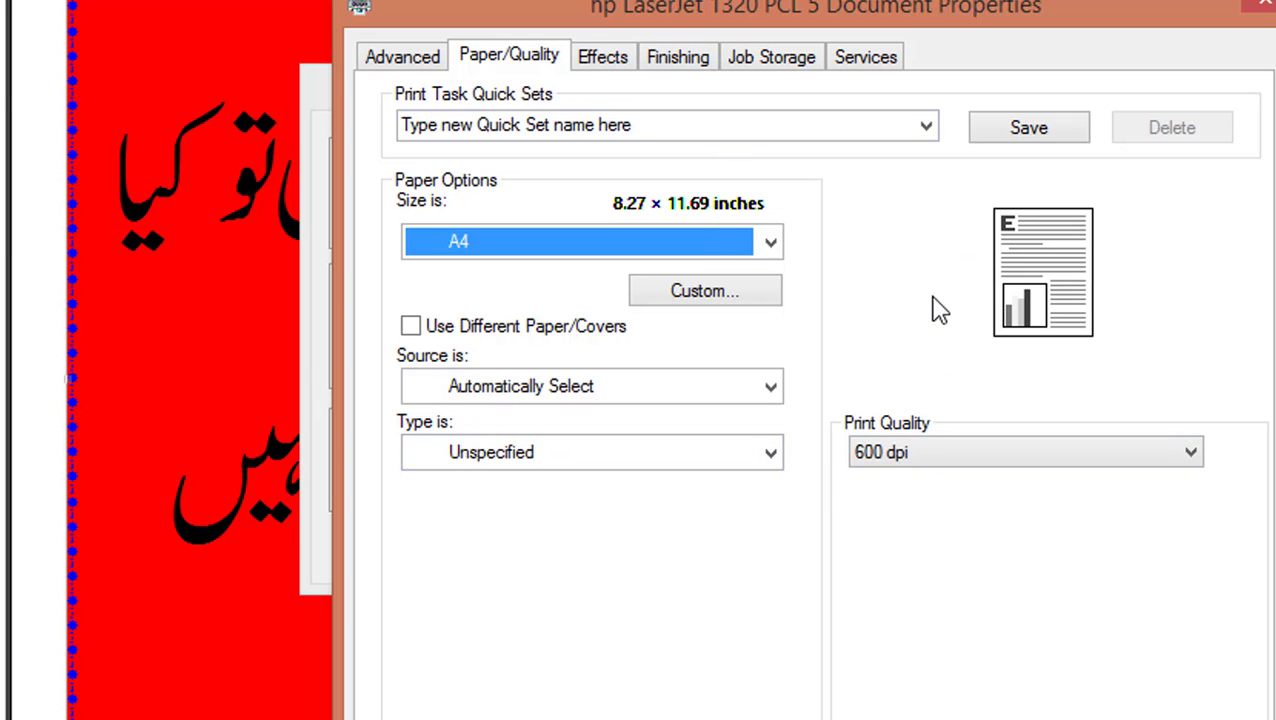
# - Set the print orientation to landscape, enable printing on both sides, and accept the printer properties
pyautogui.click(677, 57)
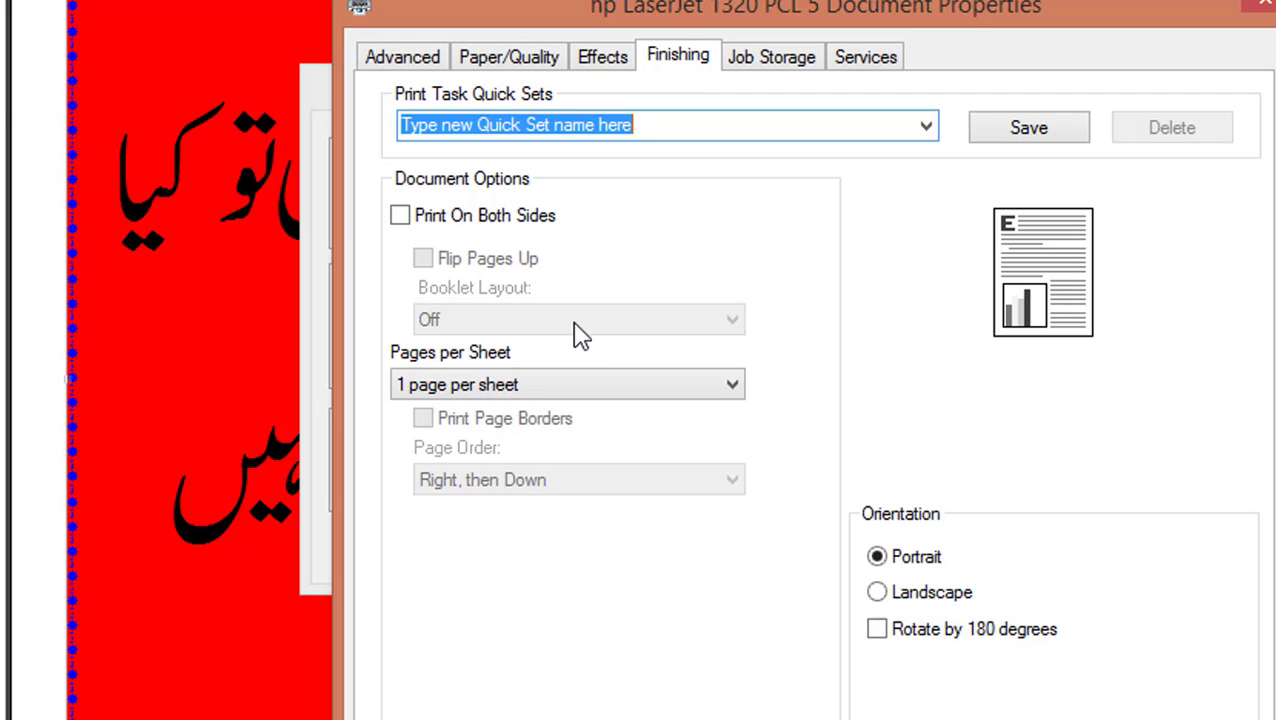
pyautogui.click(877, 593)
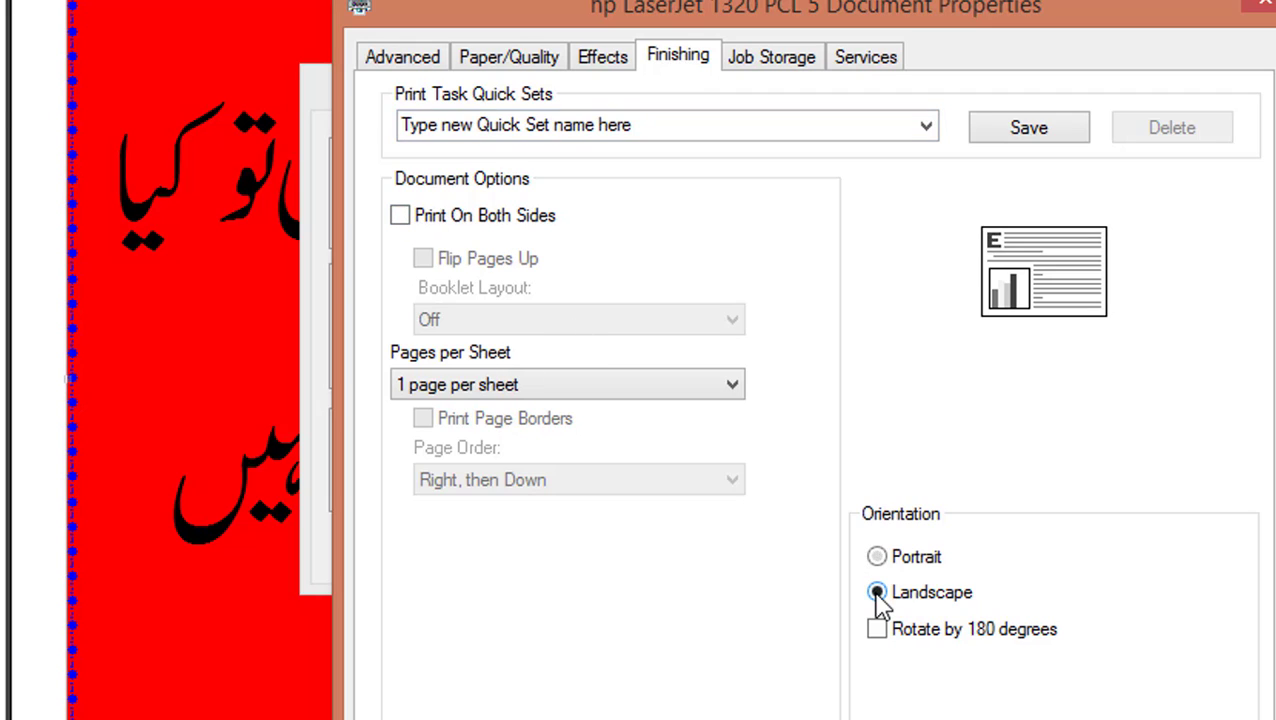
pyautogui.click(400, 216)
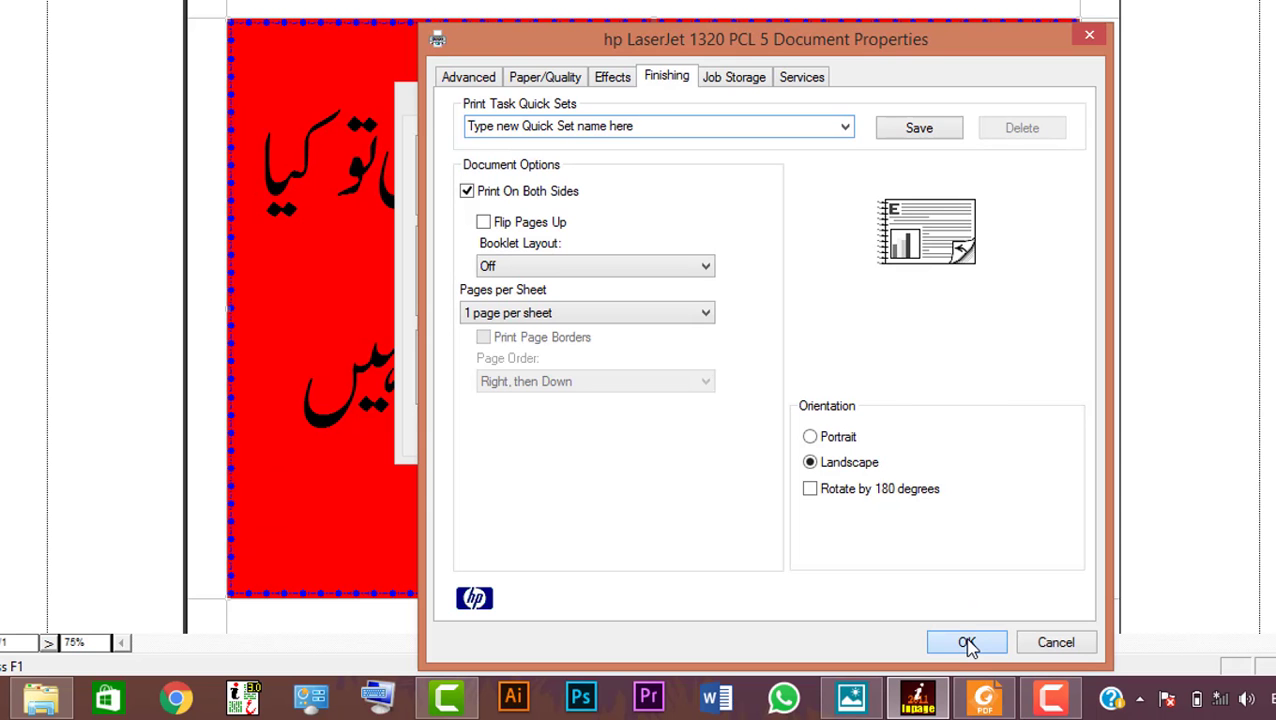
pyautogui.click(968, 644)
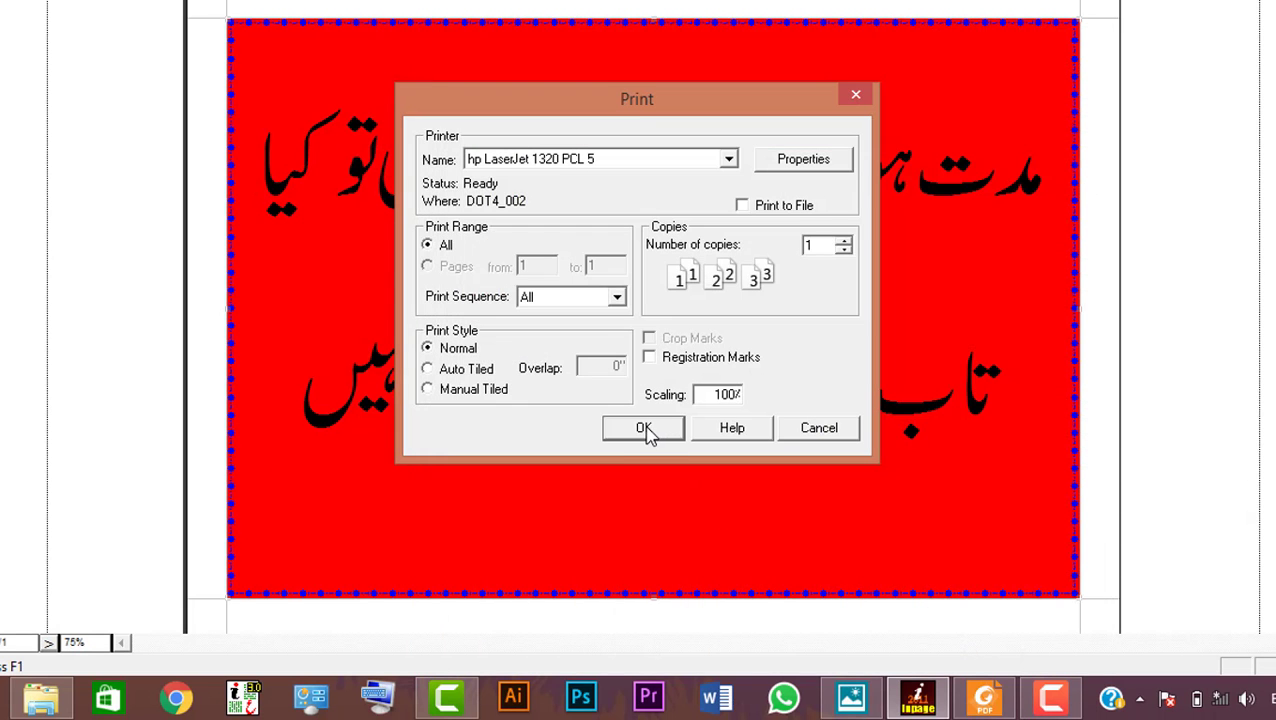